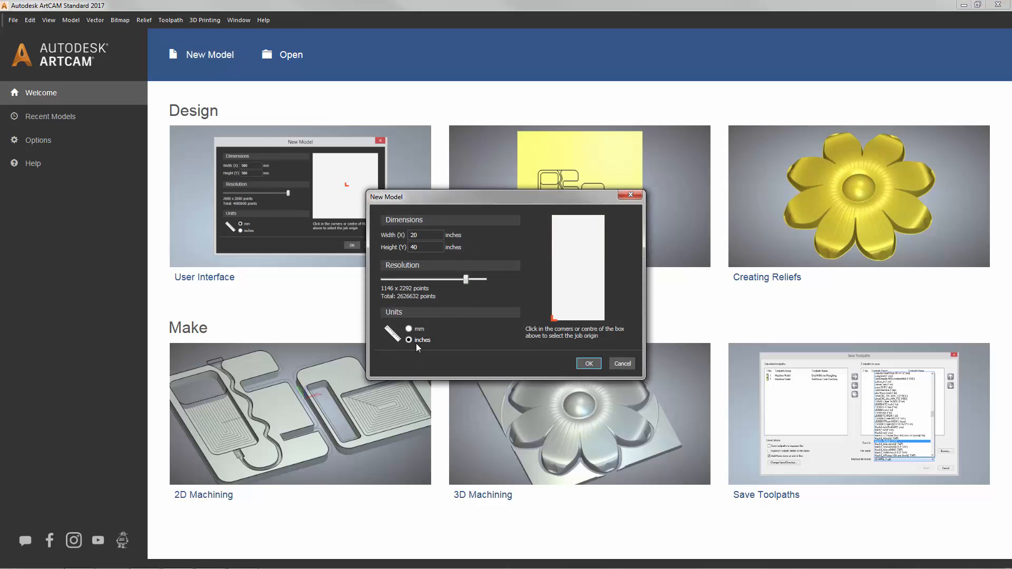
Create a new model 24 inches wide and 24 inches high, keeping the default resolution and origin
{"action": "left_click", "coordinate": [426, 235]}
{"action": "type", "text": "24"}
{"action": "left_click", "coordinate": [425, 246]}
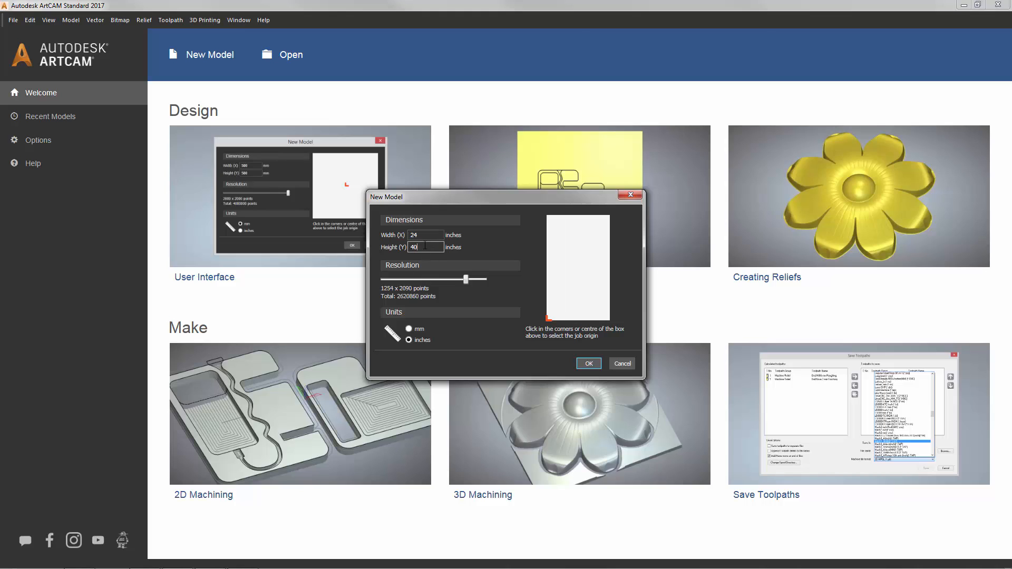
{"action": "type", "text": "24"}
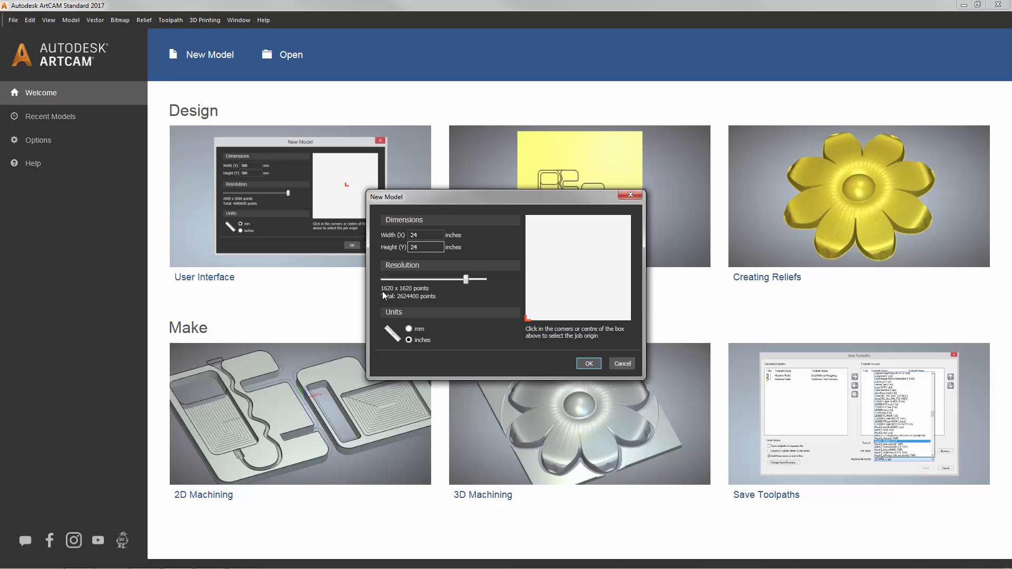
{"action": "left_click", "coordinate": [590, 365]}
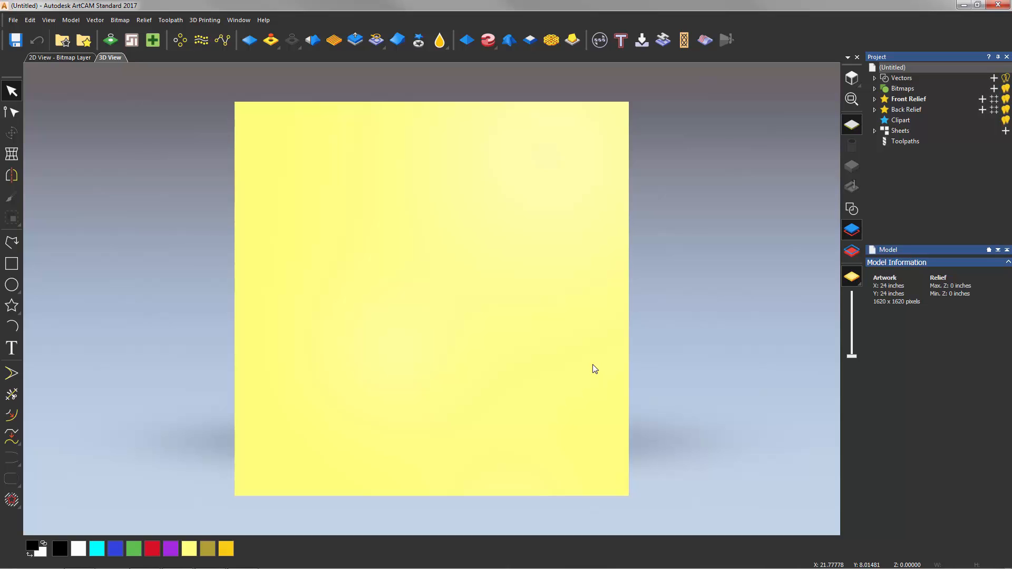
Create a rectangle 16 inches wide and 11 inches high and centre it on the model
{"action": "left_click", "coordinate": [11, 264]}
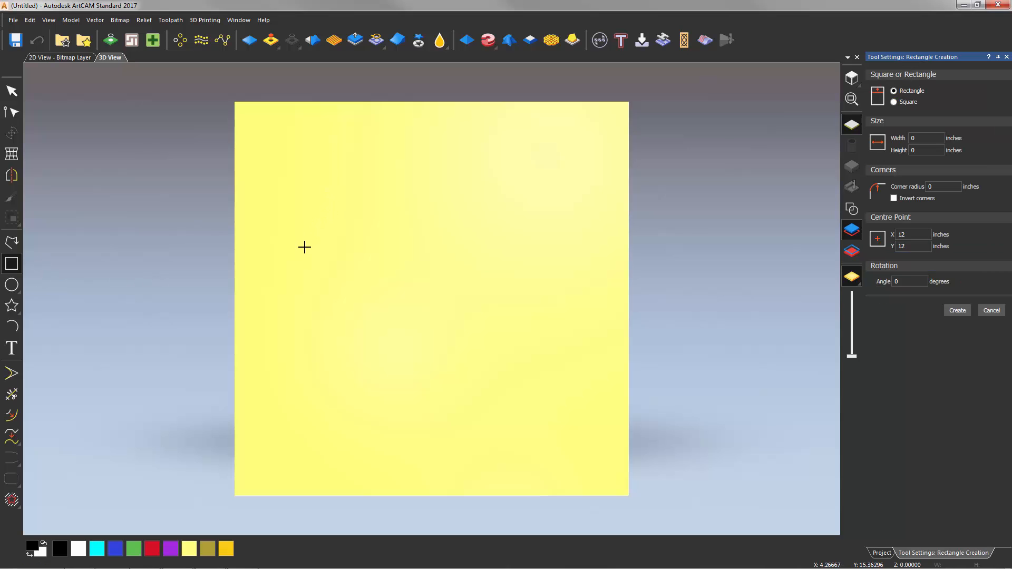
{"action": "left_click_drag", "start_coordinate": [299, 243], "coordinate": [588, 448]}
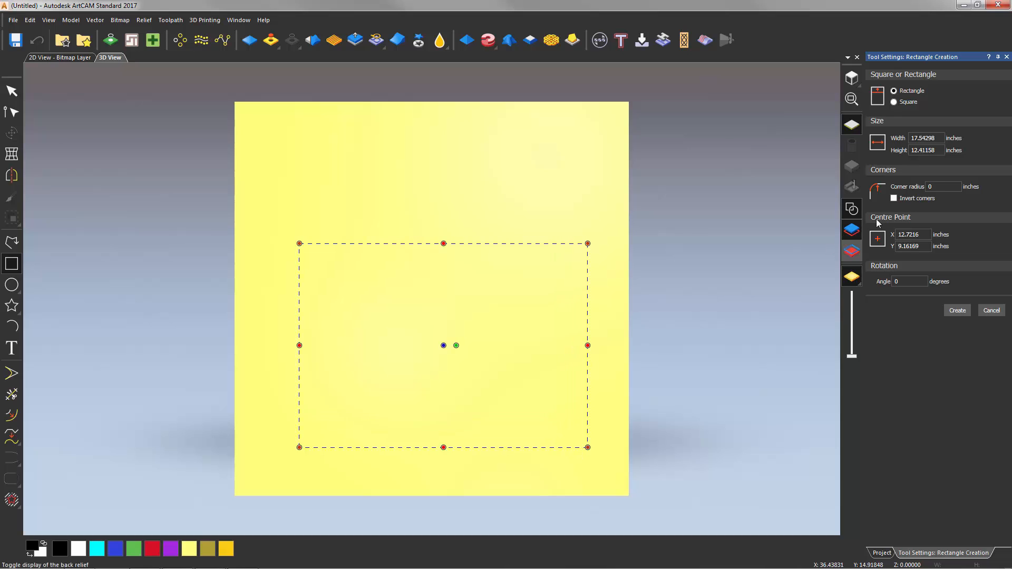
{"action": "double_click", "coordinate": [923, 138]}
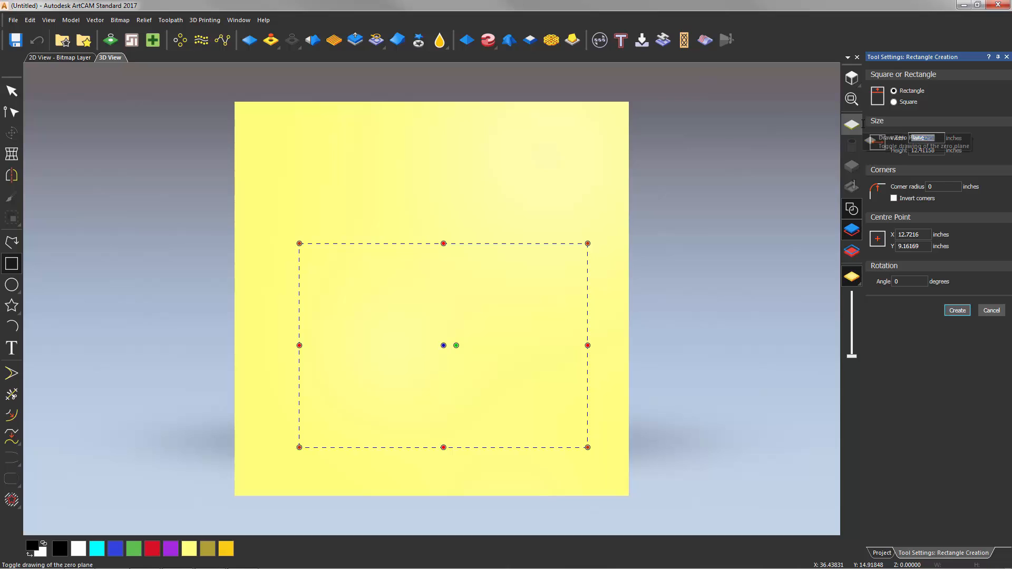
{"action": "type", "text": "16"}
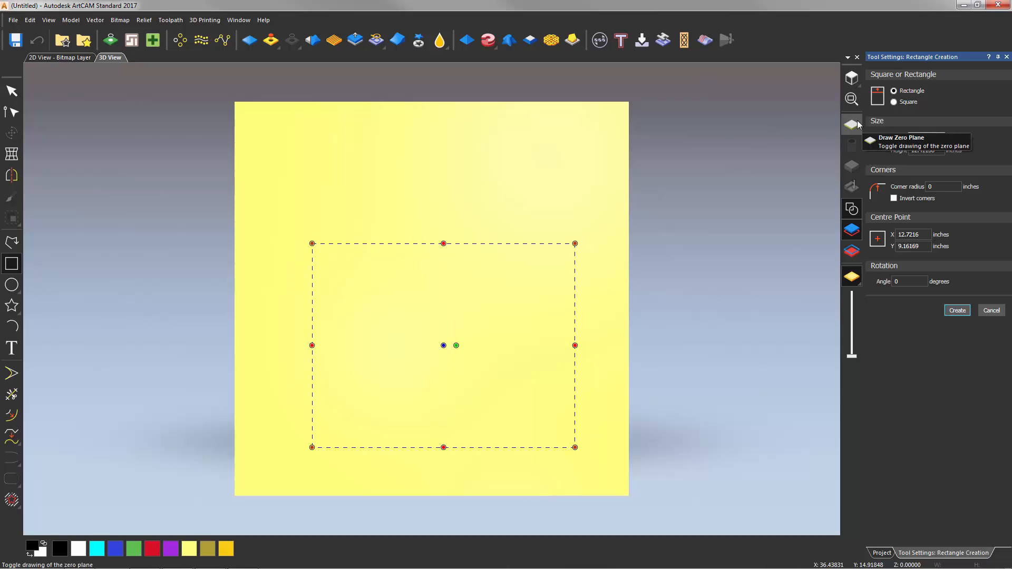
{"action": "left_click", "coordinate": [933, 148]}
{"action": "double_click", "coordinate": [932, 149]}
{"action": "type", "text": "11"}
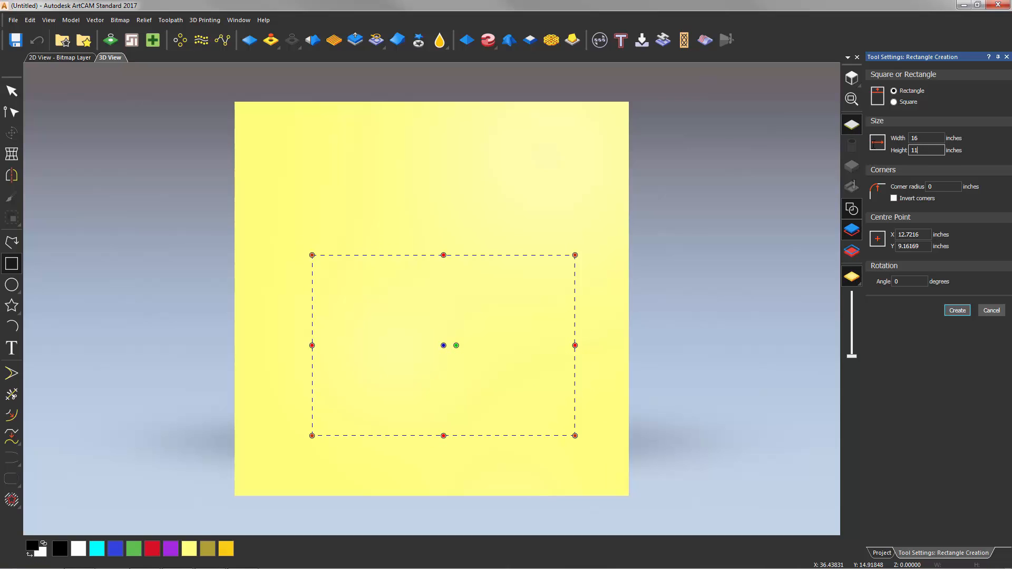
{"action": "left_click", "coordinate": [957, 311]}
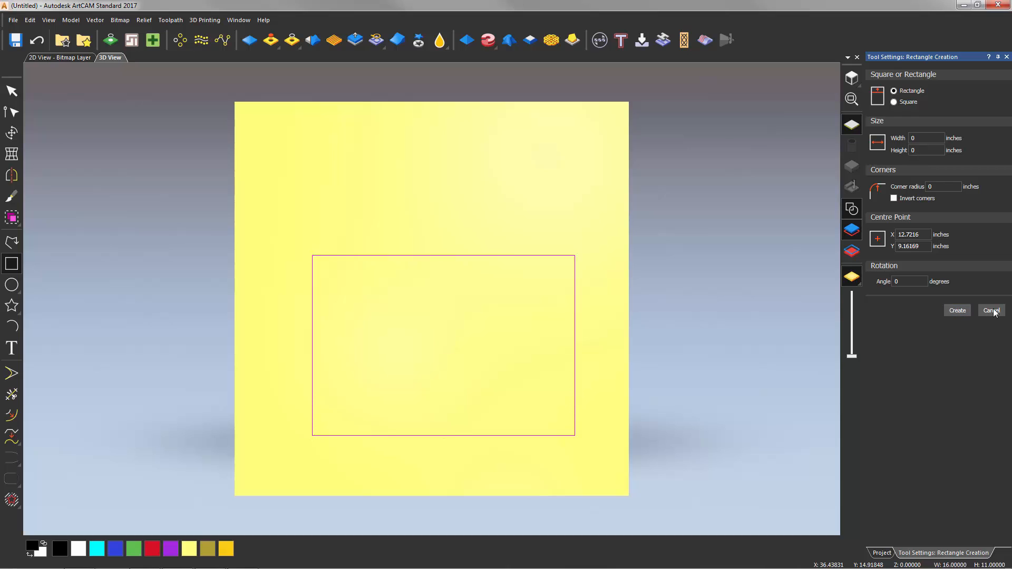
{"action": "left_click", "coordinate": [991, 311]}
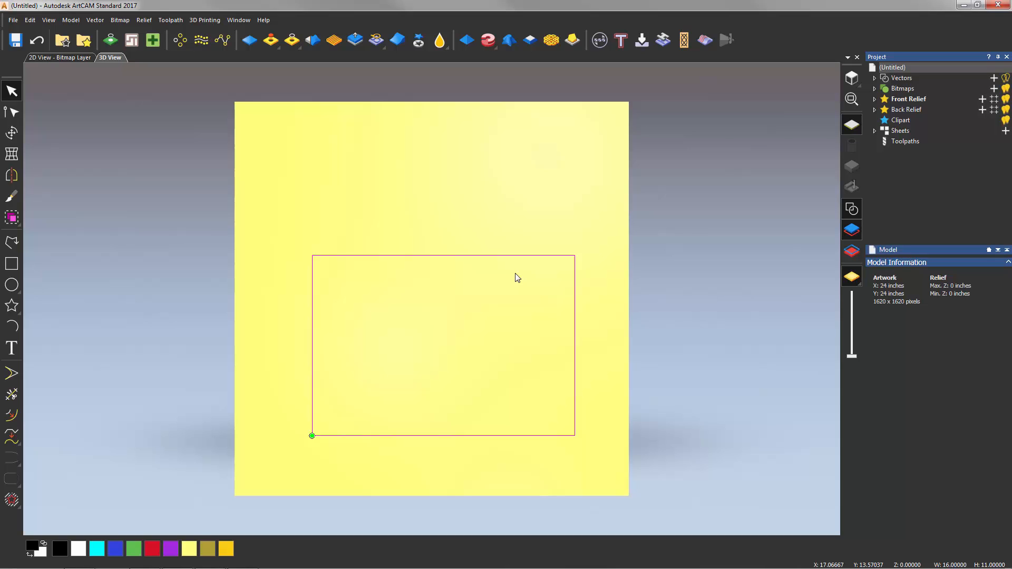
{"action": "key", "text": "F9"}
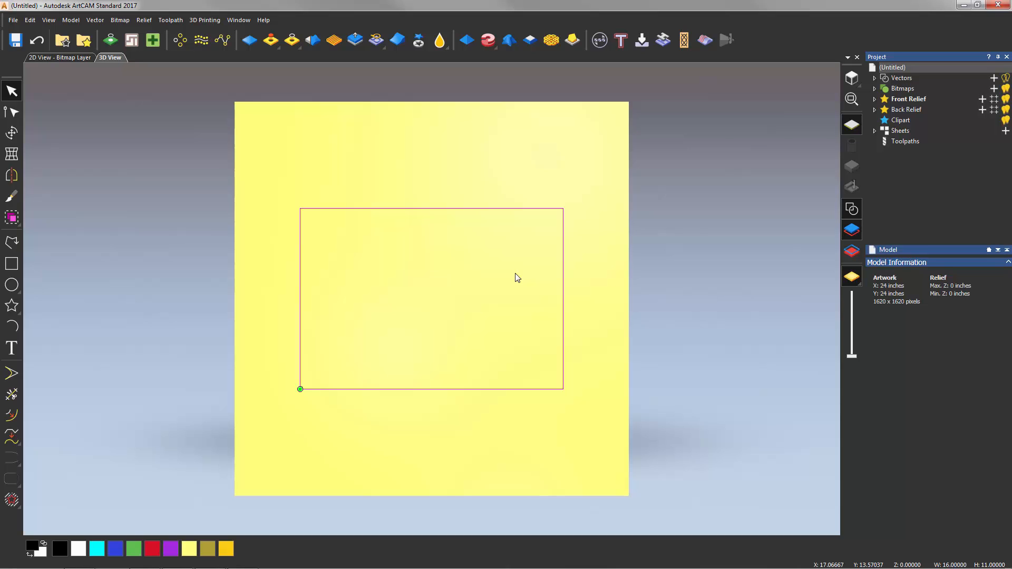
Draw a full-height rectangle about 3.5 inches wide inside the large rectangle's left end and place a copy at its right end
{"action": "left_click", "coordinate": [12, 263]}
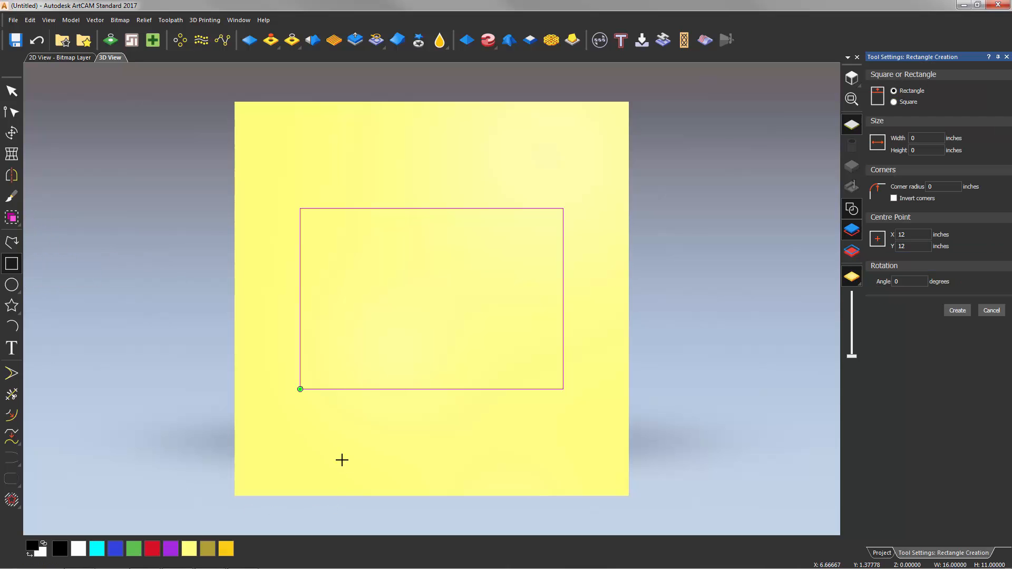
{"action": "left_click_drag", "start_coordinate": [301, 390], "coordinate": [358, 208]}
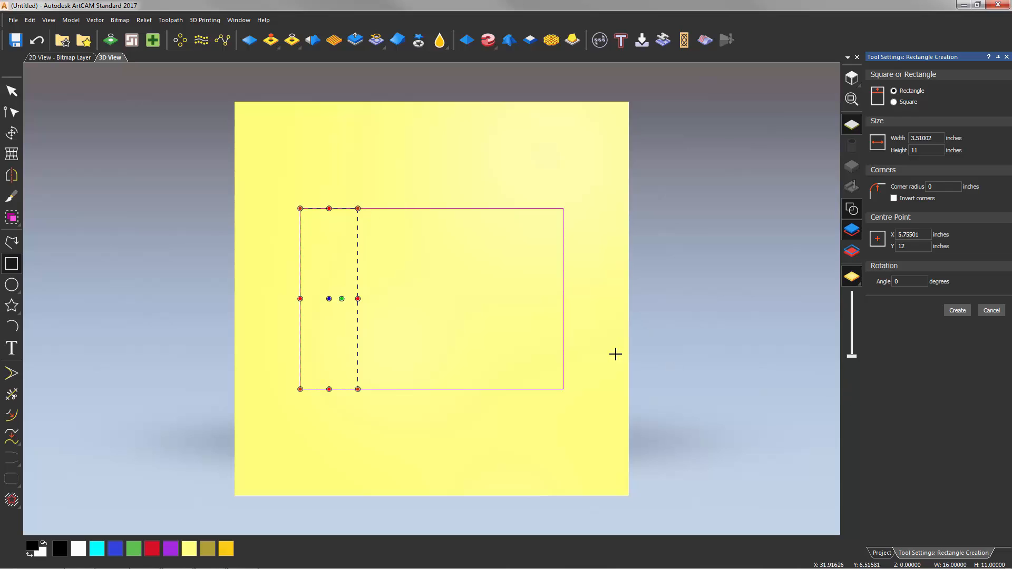
{"action": "key", "text": "Return"}
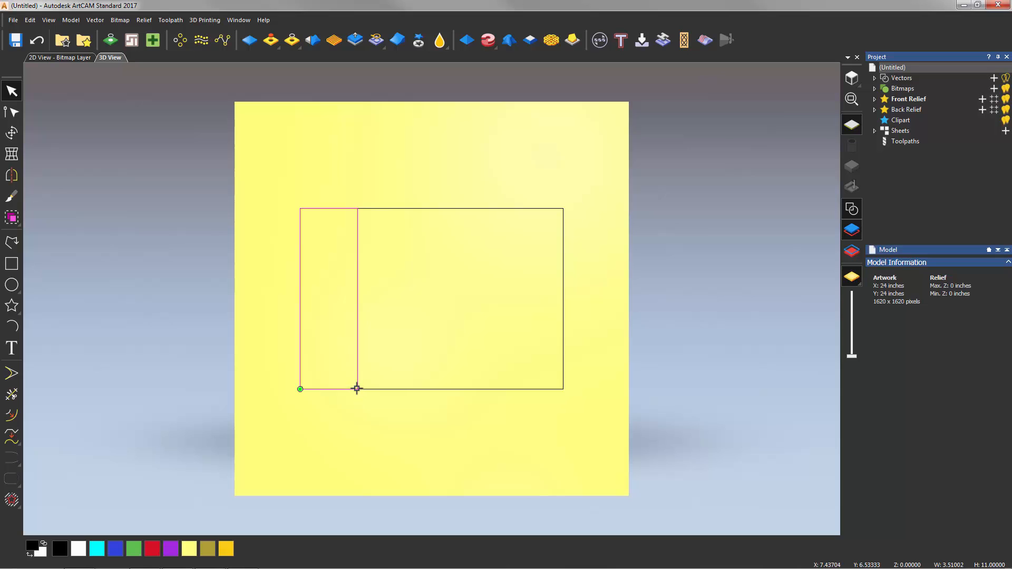
{"action": "left_click_drag", "start_coordinate": [357, 389], "coordinate": [563, 391]}
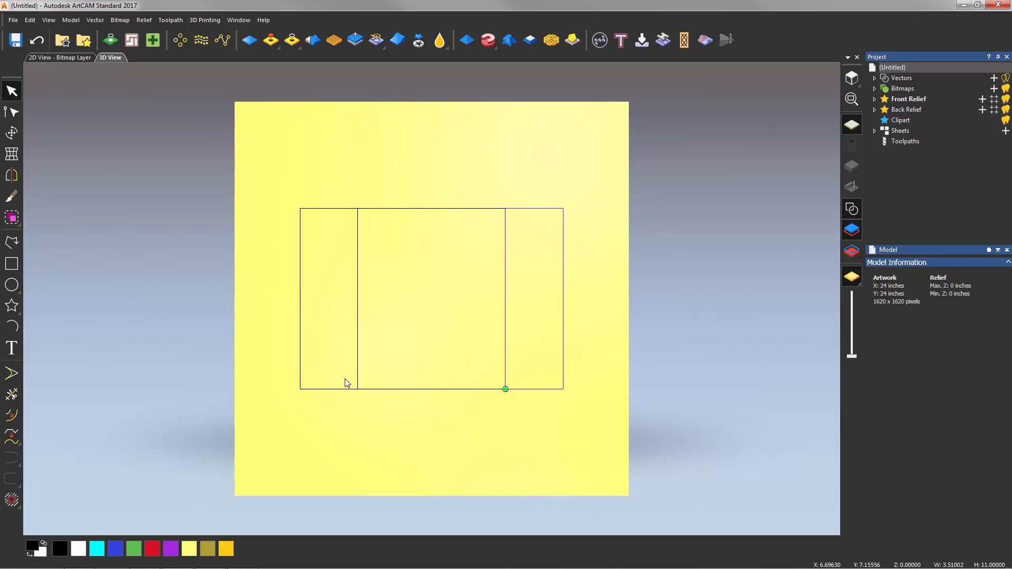
{"action": "left_click", "coordinate": [418, 332]}
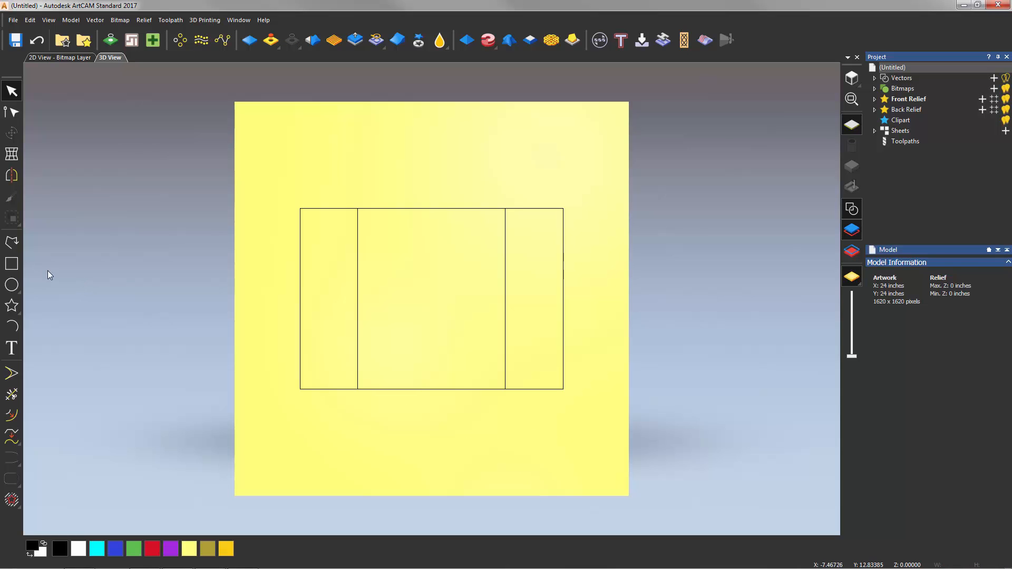
Draw a rectangle about 9 by 7.3 inches between the two side columns, starting from the lower edge
{"action": "left_click", "coordinate": [12, 264]}
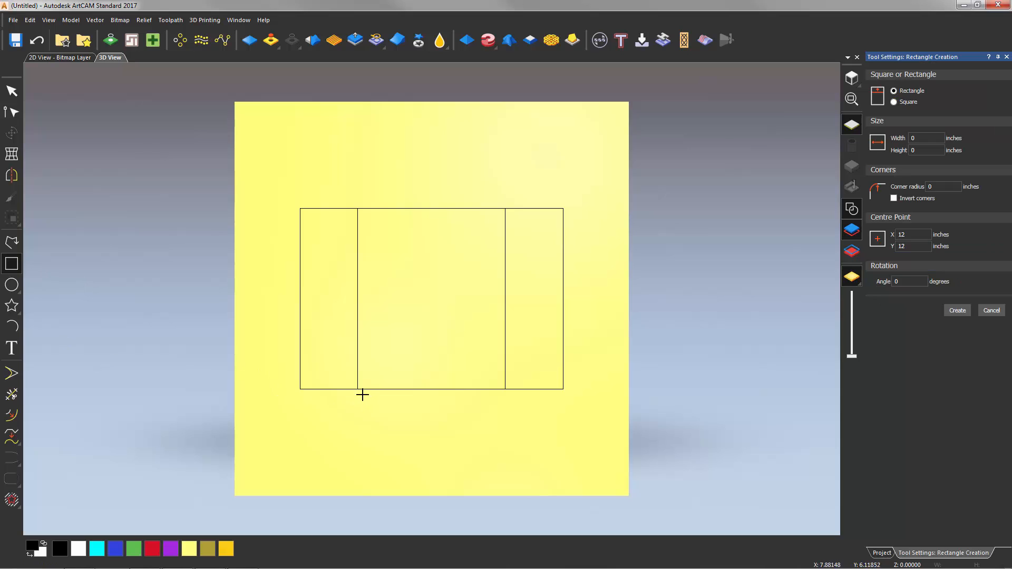
{"action": "left_click_drag", "start_coordinate": [357, 389], "coordinate": [506, 270]}
{"action": "key", "text": "Escape"}
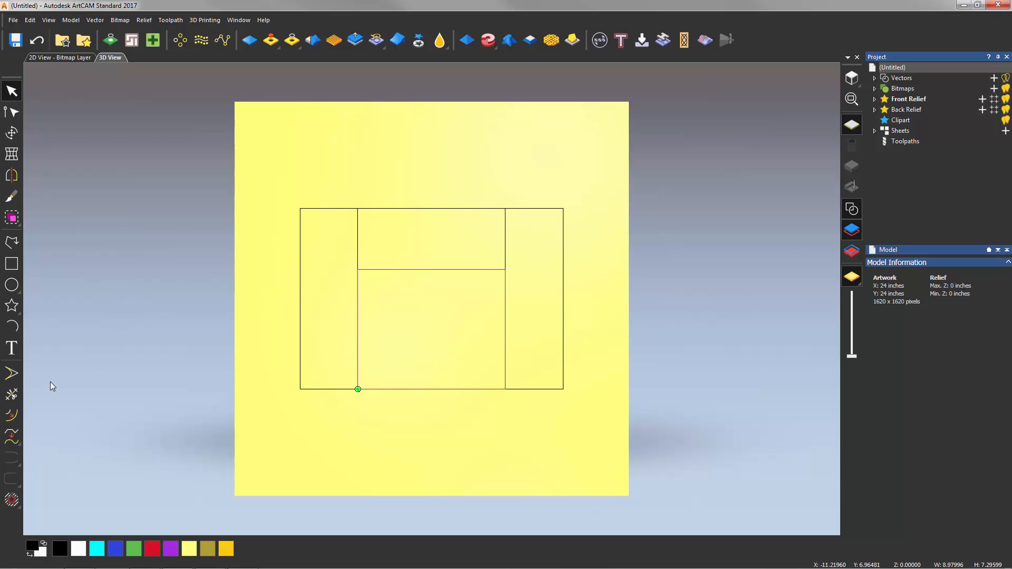
Offset the central opening rectangle inwards by about 0.48 inches with sharp corners, keeping the original
{"action": "left_click", "coordinate": [10, 415]}
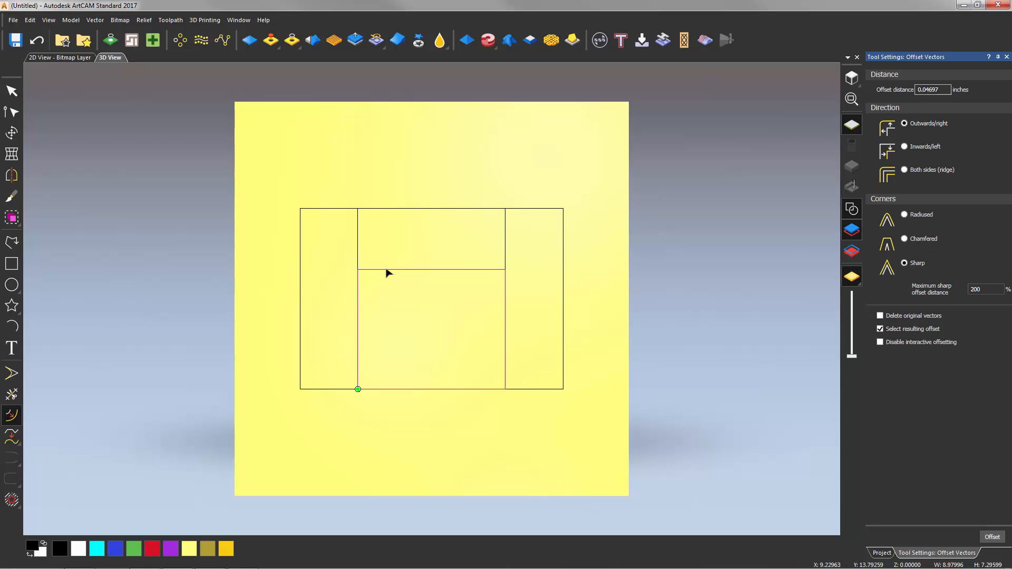
{"action": "left_click_drag", "start_coordinate": [389, 273], "coordinate": [390, 278]}
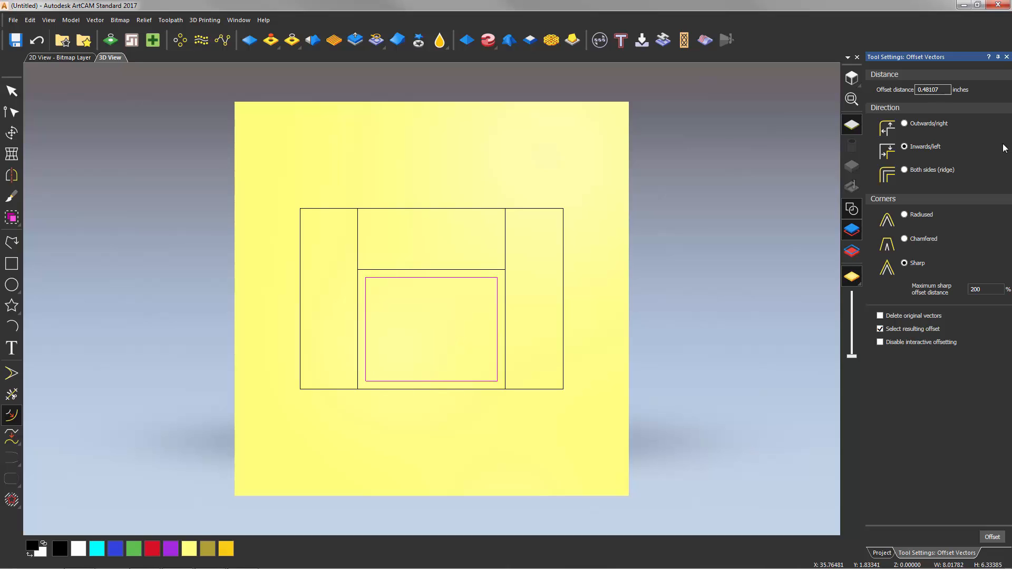
{"action": "left_click", "coordinate": [1007, 56]}
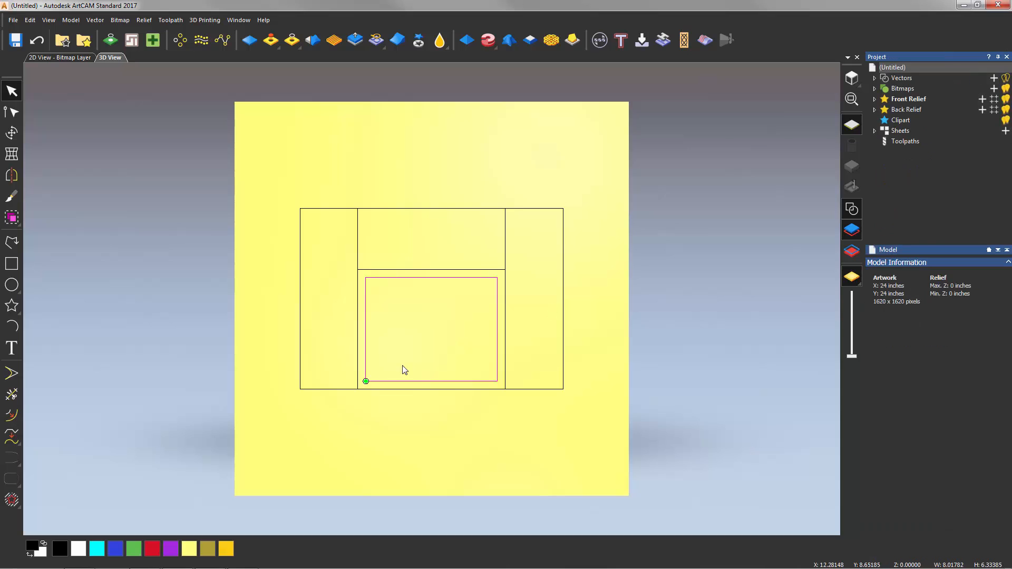
{"action": "left_click", "coordinate": [429, 335]}
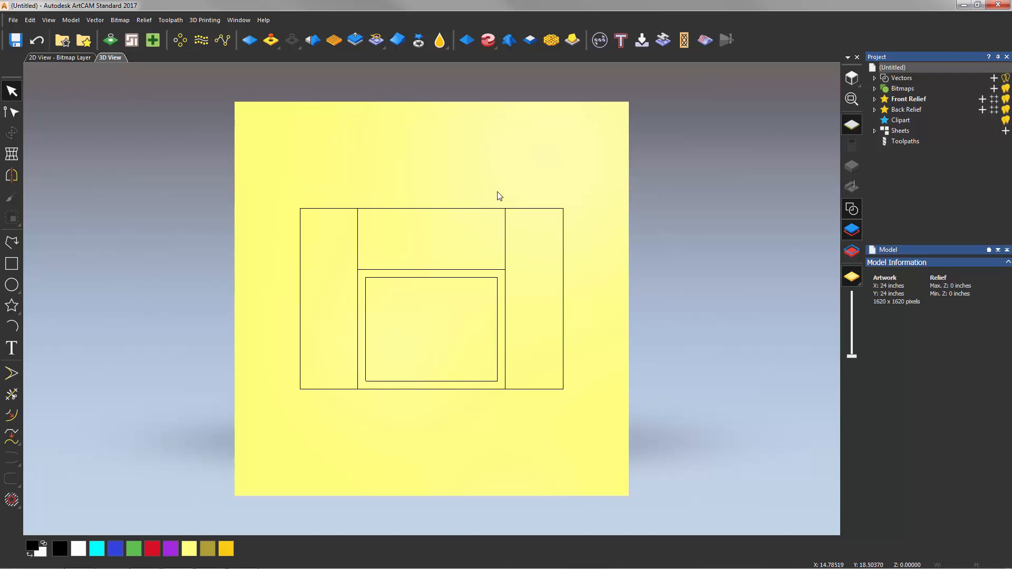
Draw a thin mantel rectangle about 18.95 by 0.87 inches just above the large rectangle
{"action": "left_click", "coordinate": [12, 263]}
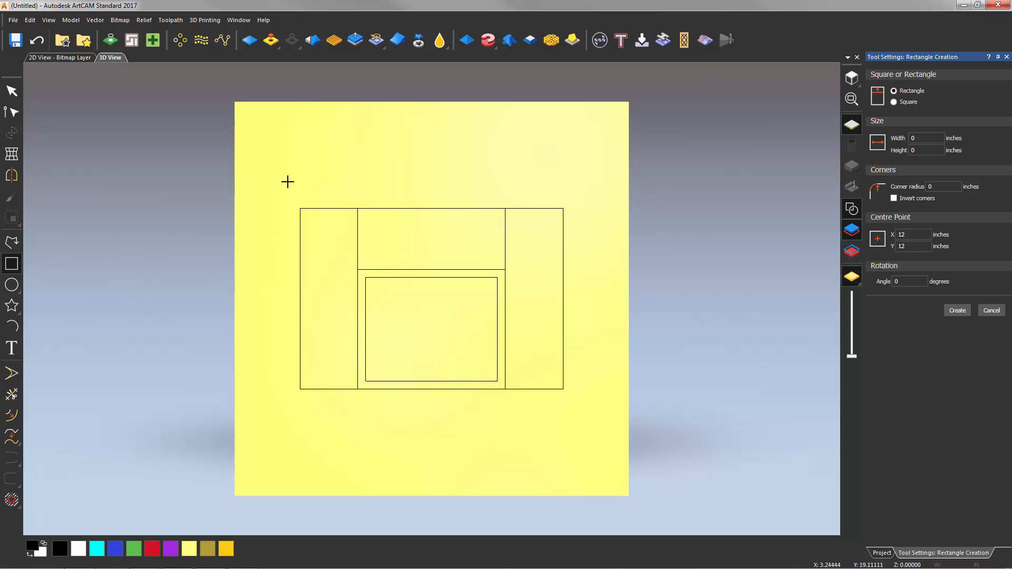
{"action": "left_click_drag", "start_coordinate": [287, 185], "coordinate": [585, 196]}
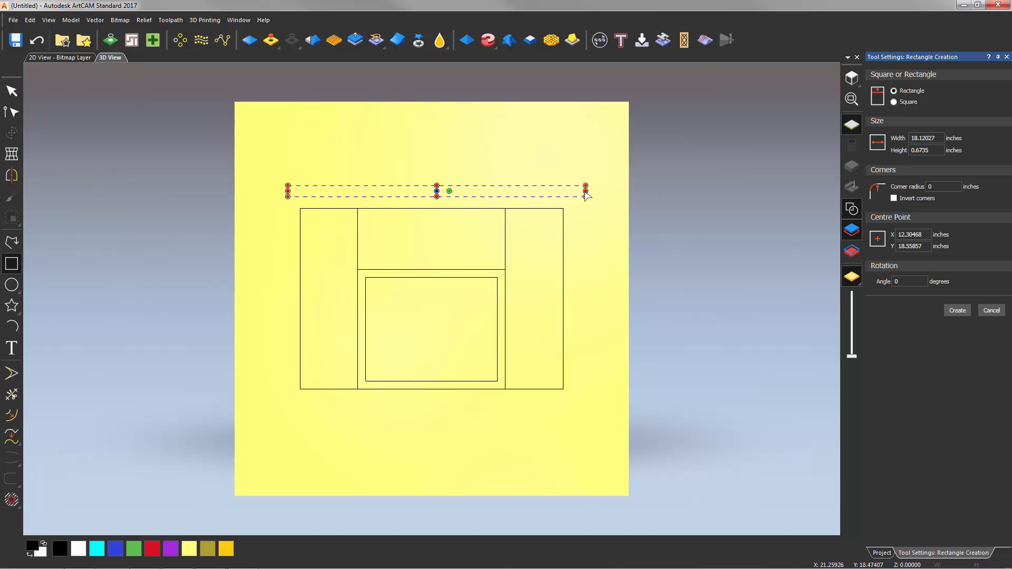
{"action": "left_click_drag", "start_coordinate": [584, 191], "coordinate": [592, 190]}
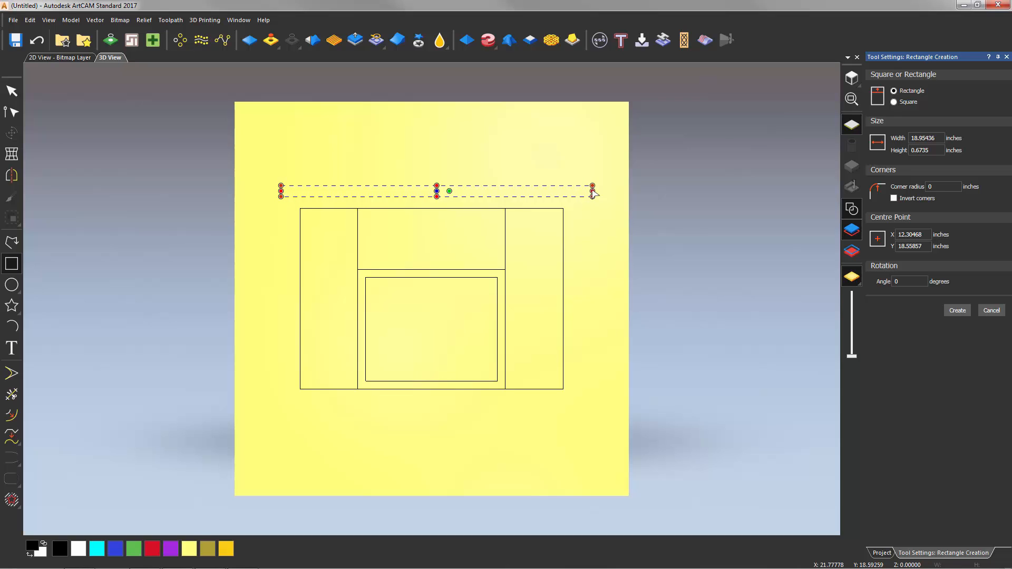
{"action": "left_click_drag", "start_coordinate": [439, 186], "coordinate": [443, 184]}
{"action": "key", "text": "Return"}
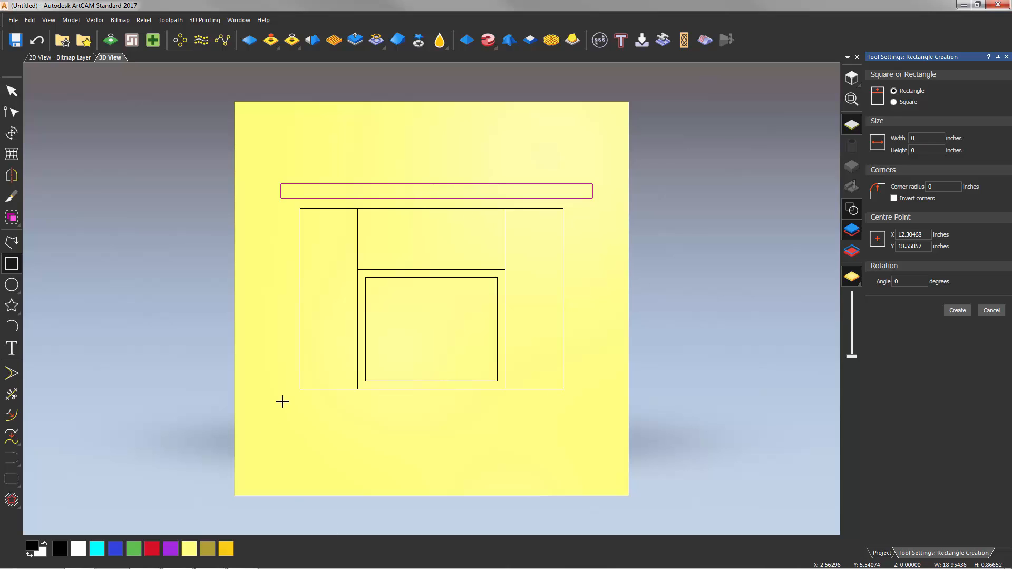
Draw a base rectangle about 17.8 by 1.26 inches just below the large rectangle
{"action": "mouse_move", "coordinate": [287, 398]}
{"action": "left_mouse_down"}
{"action": "mouse_move", "coordinate": [482, 425]}
{"action": "mouse_move", "coordinate": [581, 412]}
{"action": "left_mouse_up"}
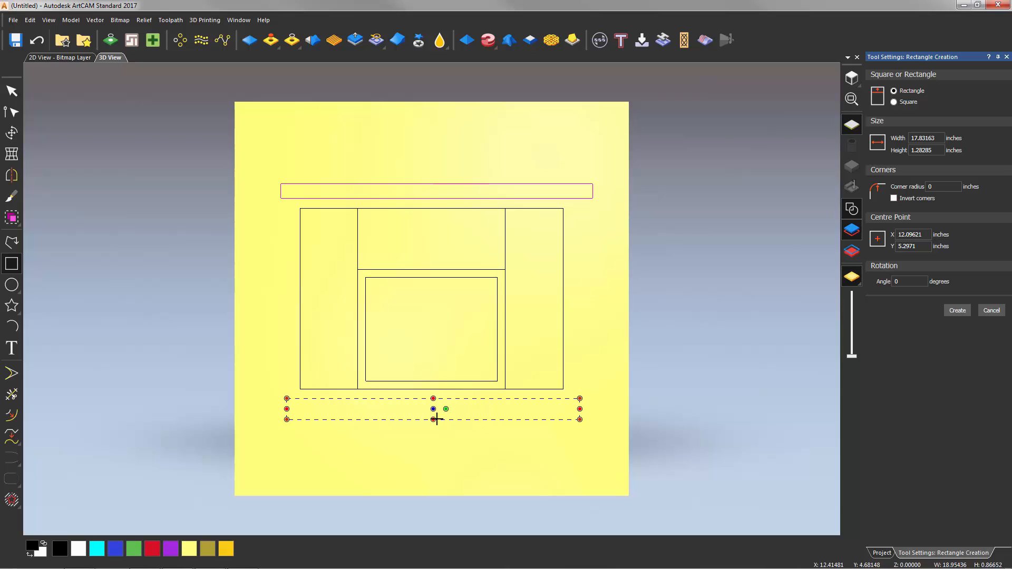
{"action": "left_click_drag", "start_coordinate": [434, 420], "coordinate": [432, 419]}
{"action": "key", "text": "Escape"}
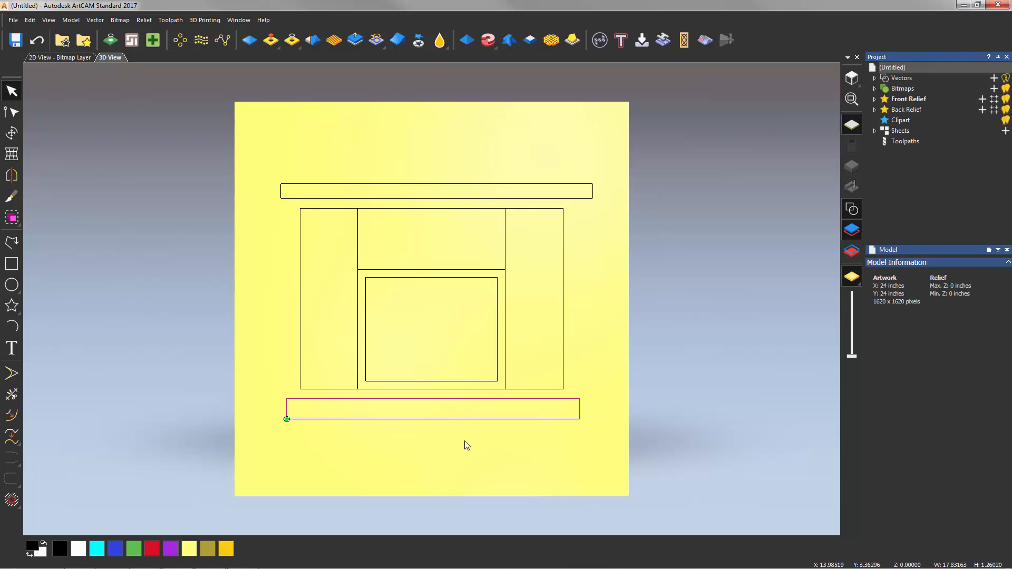
Snap the mantel bar and the base bar by their edge midpoints onto the large rectangle's upper and lower edge midpoints
{"action": "left_click", "coordinate": [434, 198]}
{"action": "left_click_drag", "start_coordinate": [420, 197], "coordinate": [405, 151]}
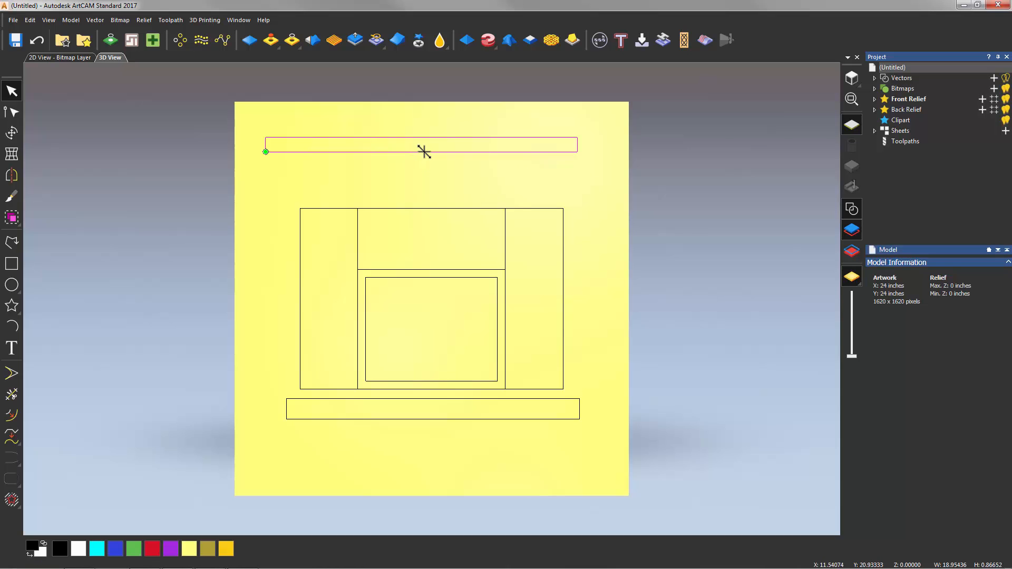
{"action": "left_click_drag", "start_coordinate": [424, 152], "coordinate": [433, 210]}
{"action": "left_click", "coordinate": [435, 405]}
{"action": "left_click", "coordinate": [433, 398]}
{"action": "left_click_drag", "start_coordinate": [433, 399], "coordinate": [433, 389]}
{"action": "left_click", "coordinate": [444, 434]}
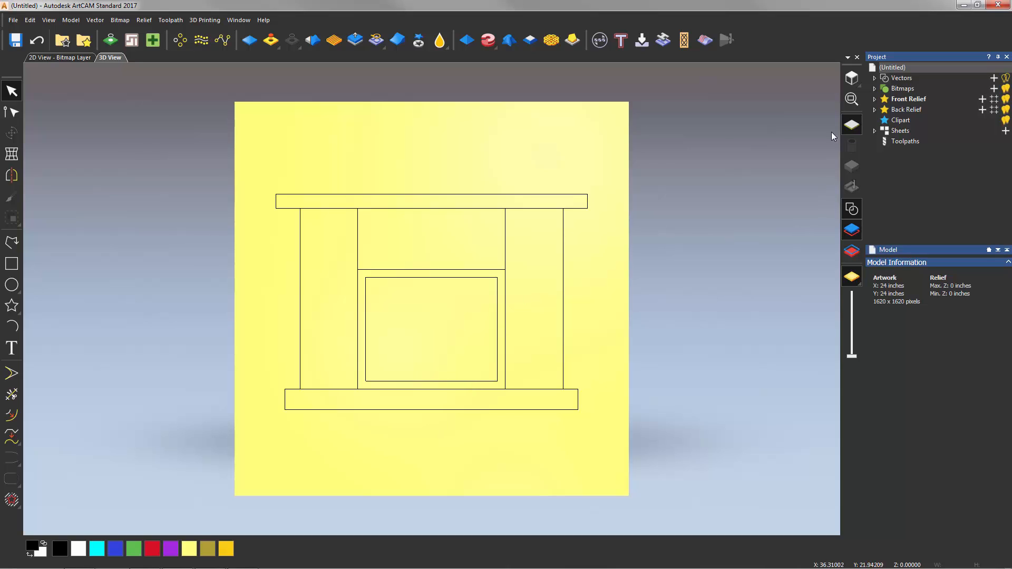
Add a new vector layer named fireplace
{"action": "left_click", "coordinate": [874, 78]}
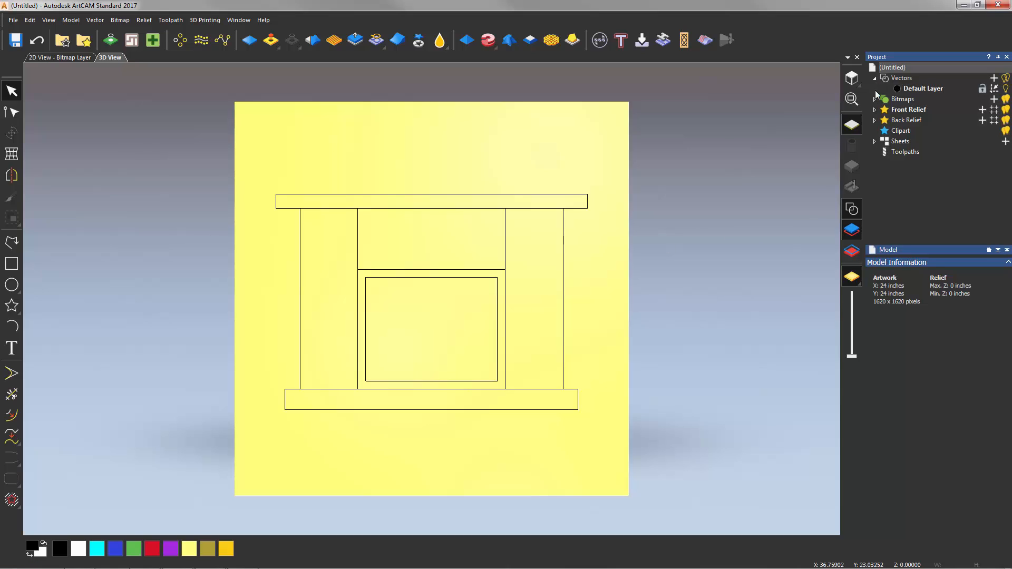
{"action": "left_click", "coordinate": [874, 110]}
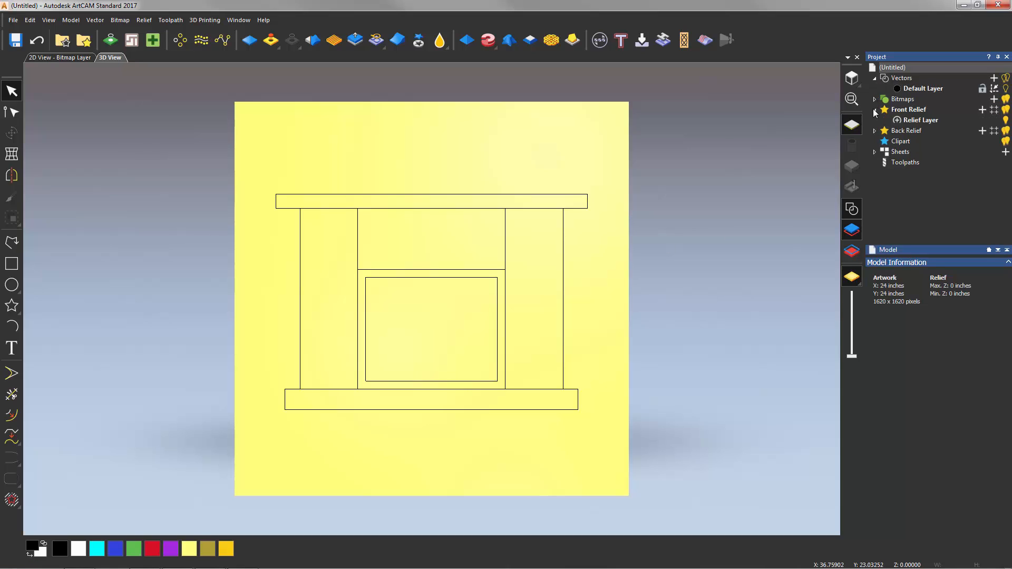
{"action": "right_click", "coordinate": [928, 90]}
{"action": "left_click", "coordinate": [941, 99]}
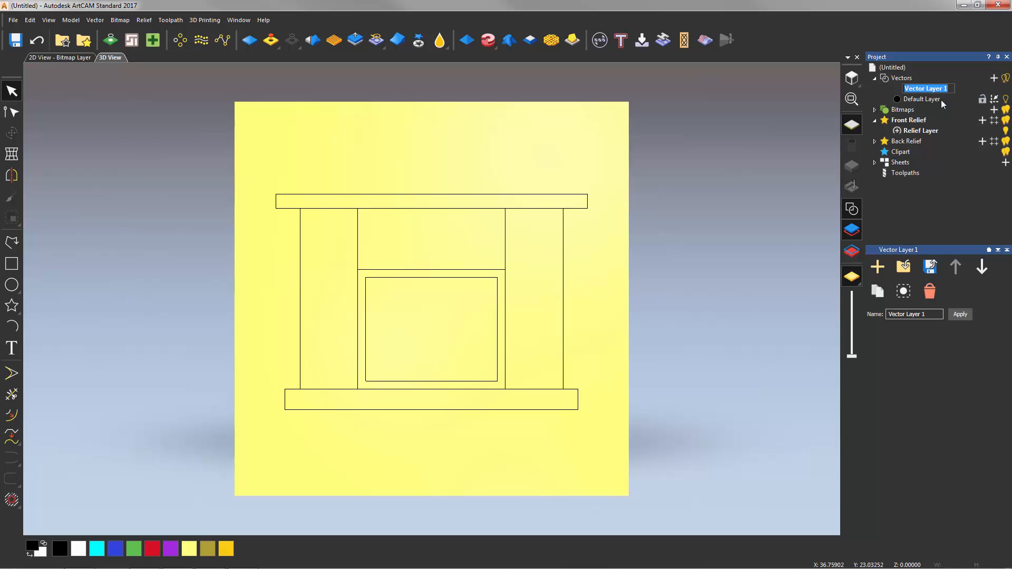
{"action": "type", "text": "fireplace"}
{"action": "key", "text": "Return"}
Move all the drawn fireplace vectors onto the fireplace vector layer
{"action": "left_click_drag", "start_coordinate": [250, 181], "coordinate": [725, 504]}
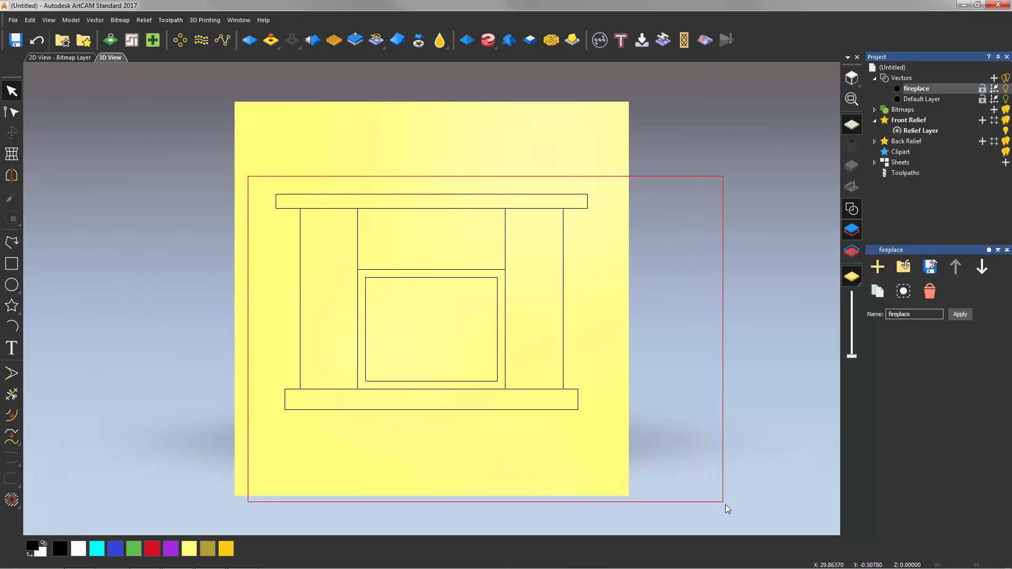
{"action": "right_click", "coordinate": [548, 403]}
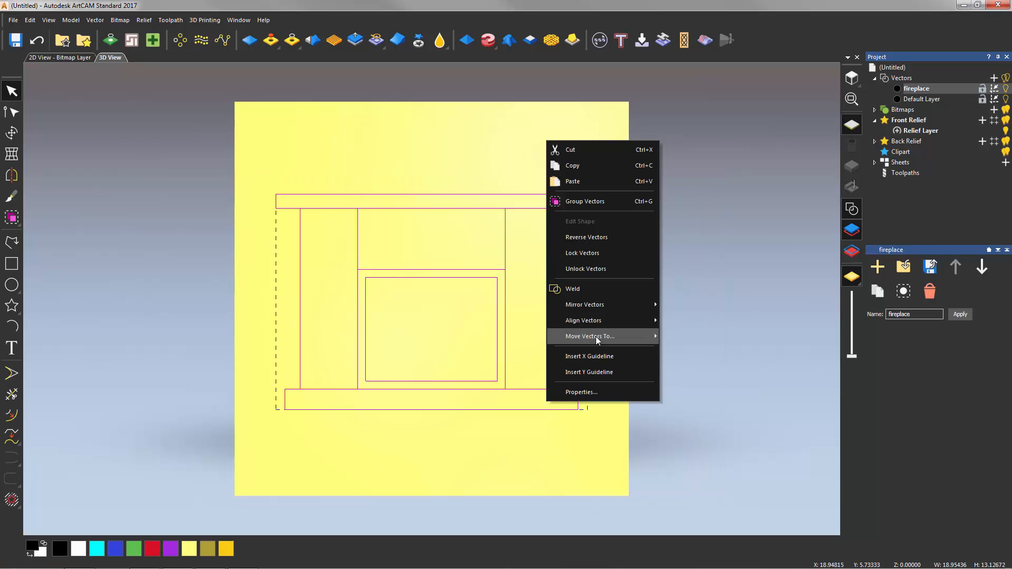
{"action": "mouse_move", "coordinate": [632, 337]}
{"action": "left_click", "coordinate": [705, 356]}
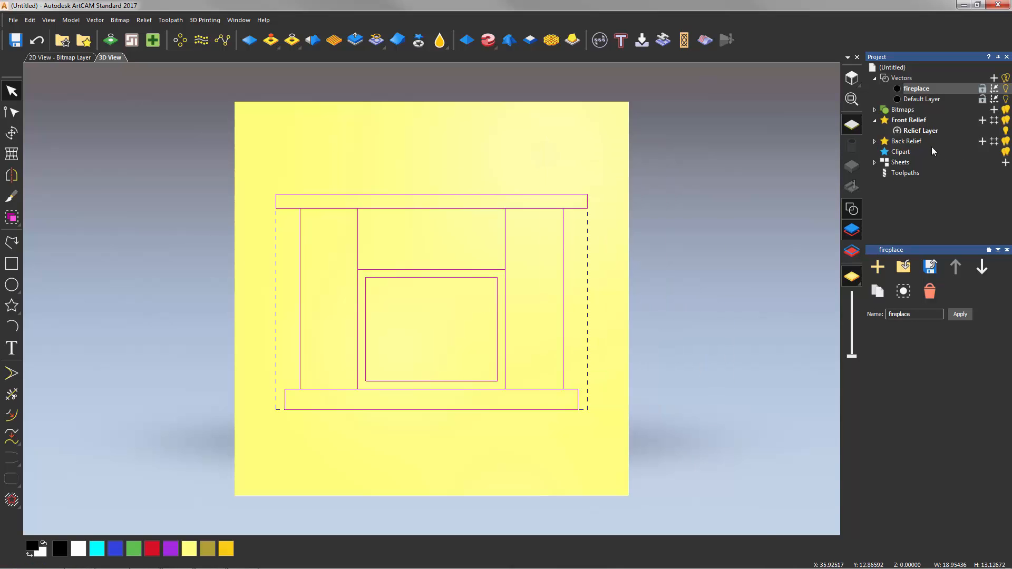
Rename the front relief's layer as fireplace
{"action": "left_click", "coordinate": [927, 130]}
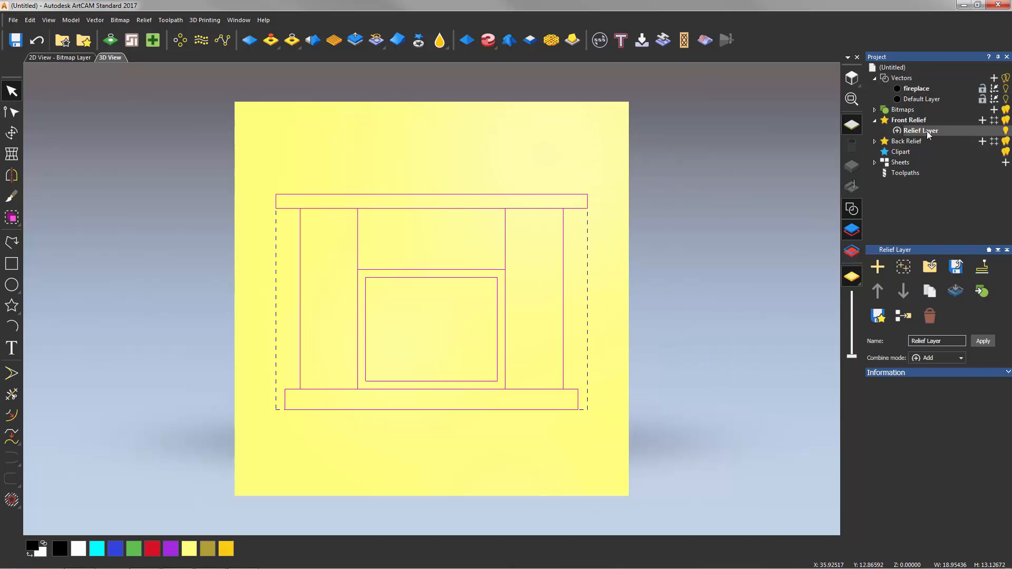
{"action": "left_click", "coordinate": [928, 131]}
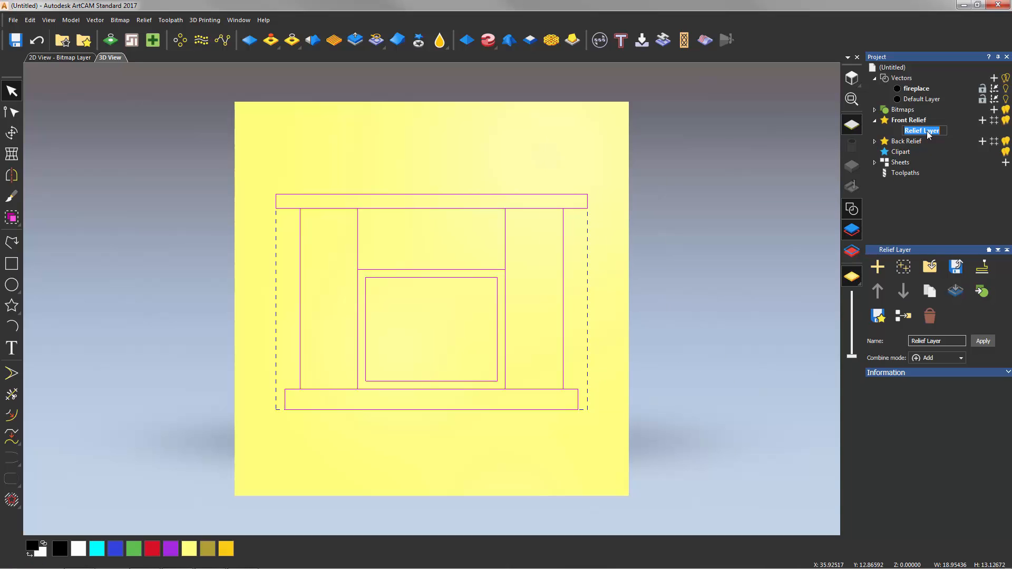
{"action": "type", "text": "fireplace"}
{"action": "key", "text": "Return"}
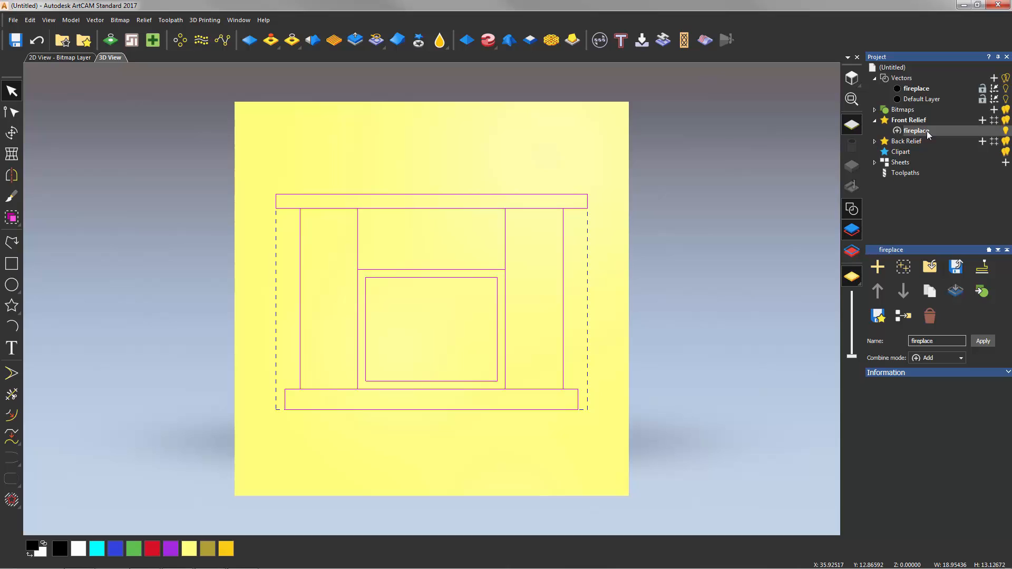
Draw a rectangle about 8.98 by 3.70 inches between the two columns, filling the space above the firebox surround
{"action": "left_click", "coordinate": [536, 185]}
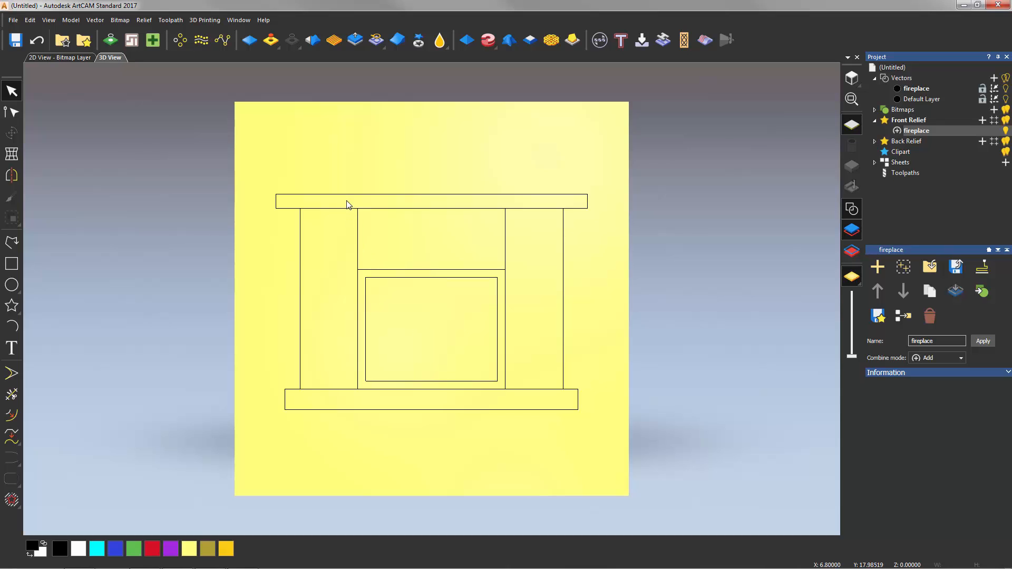
{"action": "left_click", "coordinate": [357, 228]}
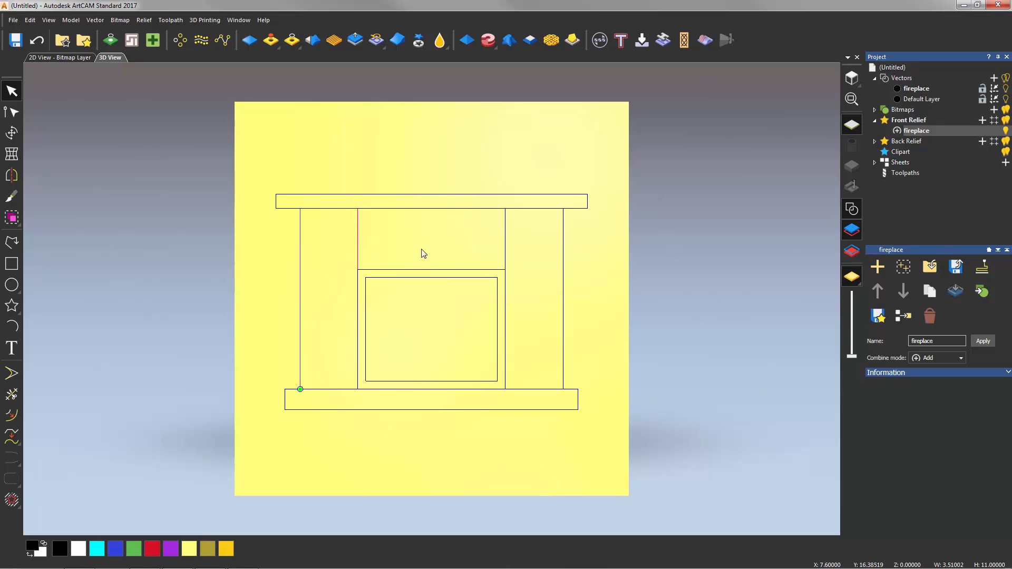
{"action": "left_click", "coordinate": [12, 264]}
{"action": "left_click_drag", "start_coordinate": [358, 269], "coordinate": [506, 208]}
{"action": "key", "text": "Escape"}
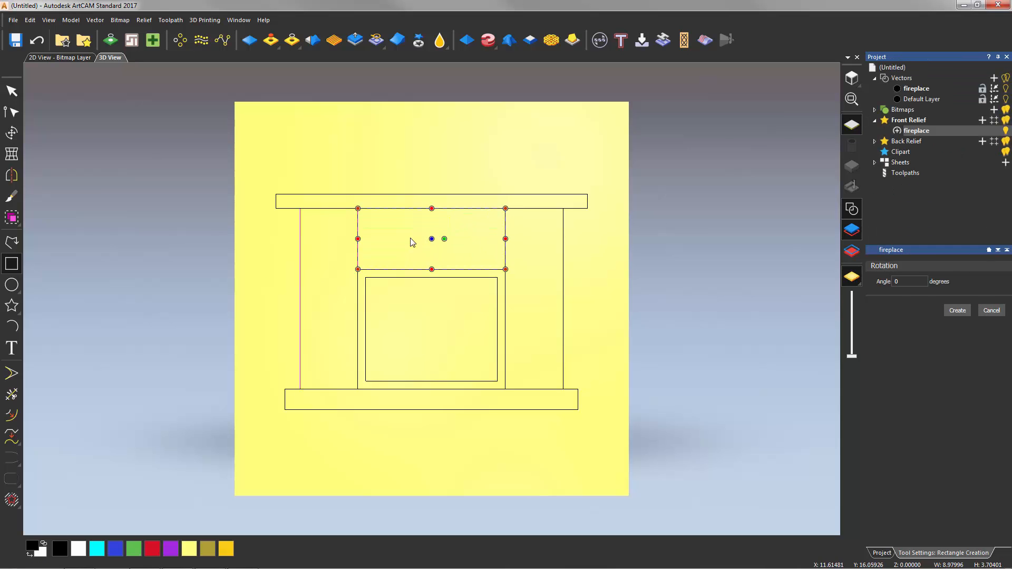
Add a plane shape with a 0.25 inch start height from the upper panel, firebox surround and inner firebox rectangles
{"action": "left_click_drag", "start_coordinate": [344, 204], "coordinate": [541, 457]}
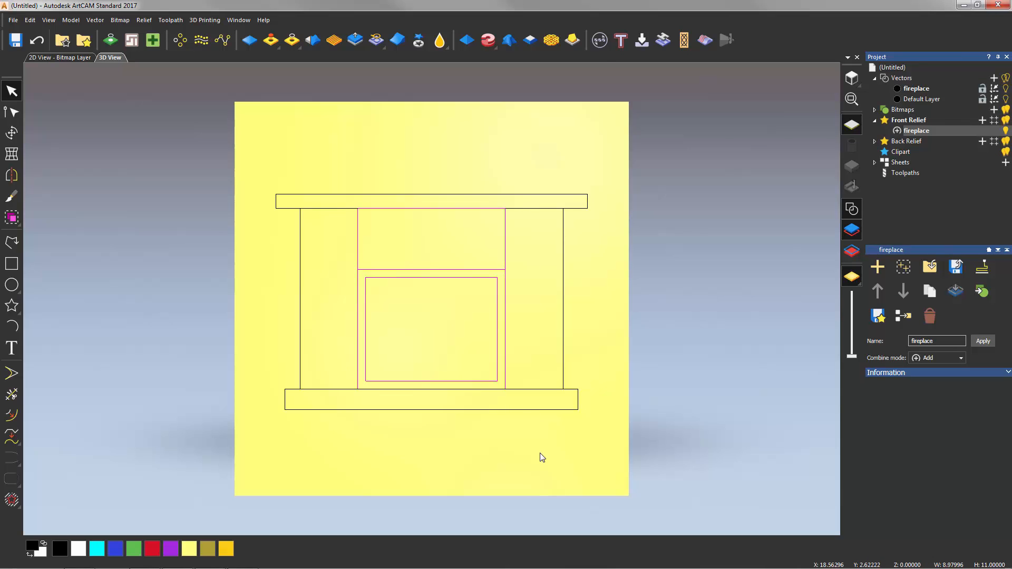
{"action": "left_click", "coordinate": [467, 40]}
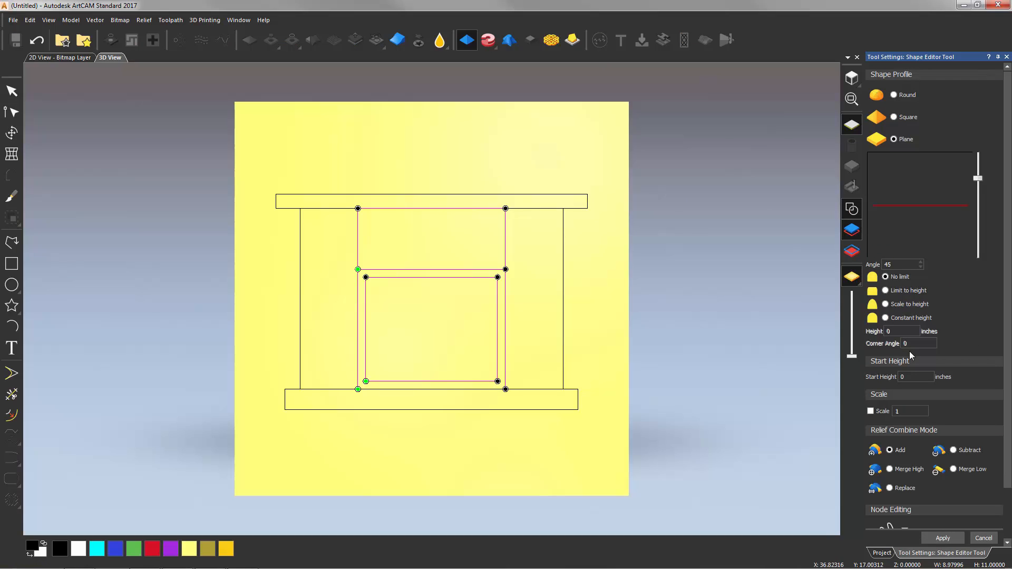
{"action": "left_click", "coordinate": [919, 377]}
{"action": "type", "text": ".25"}
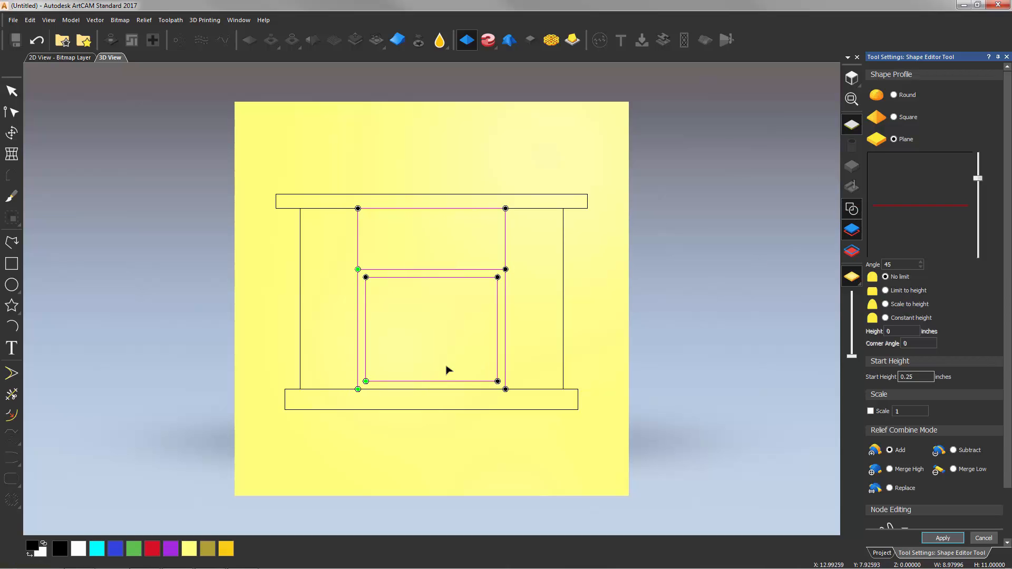
{"action": "left_click_drag", "start_coordinate": [449, 368], "coordinate": [498, 271]}
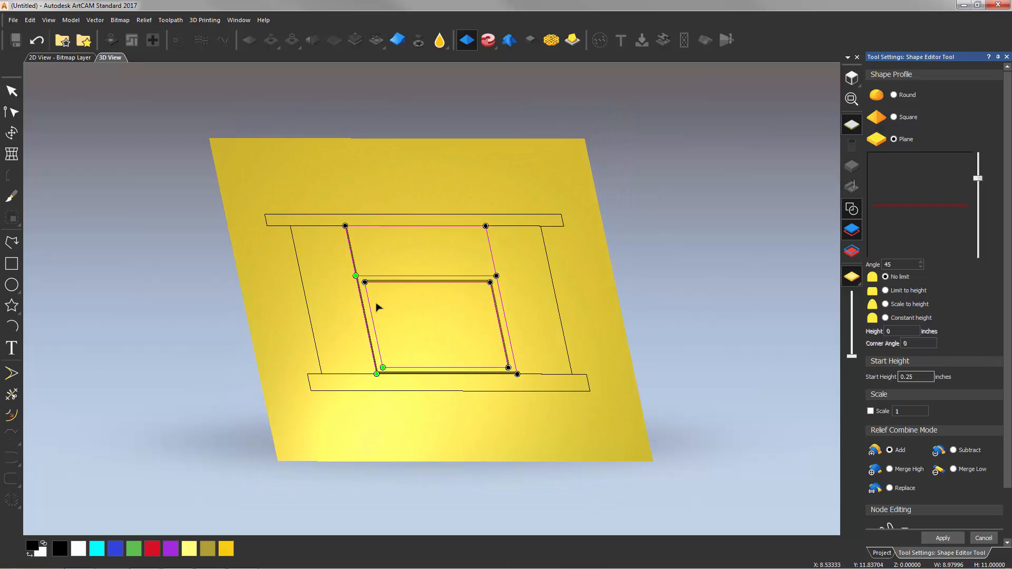
{"action": "left_click", "coordinate": [942, 538]}
Give the inner firebox rectangle a plane shape with a 0.1 inch start height, combined as Merge High
{"action": "left_click", "coordinate": [480, 293]}
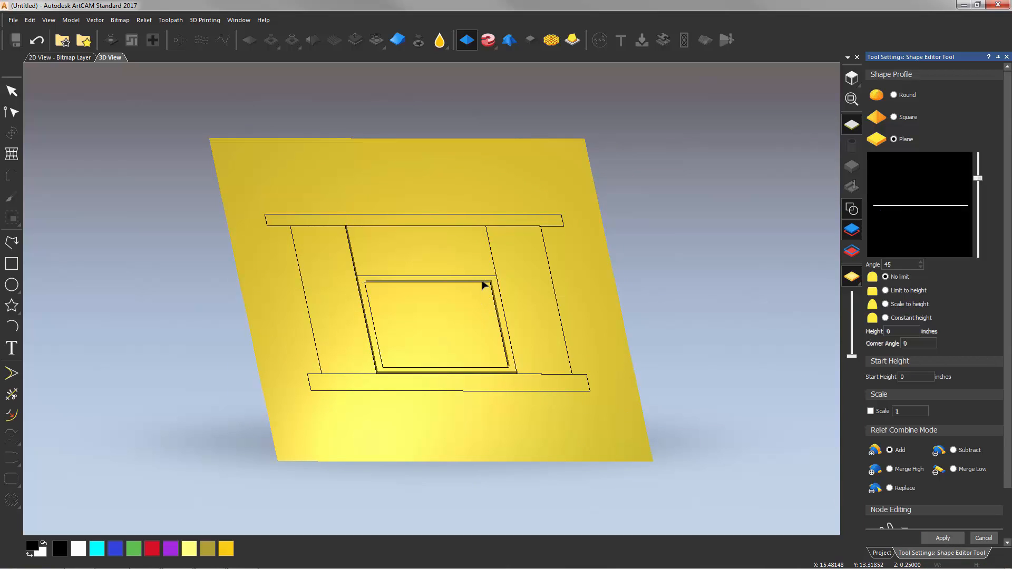
{"action": "left_click", "coordinate": [481, 281]}
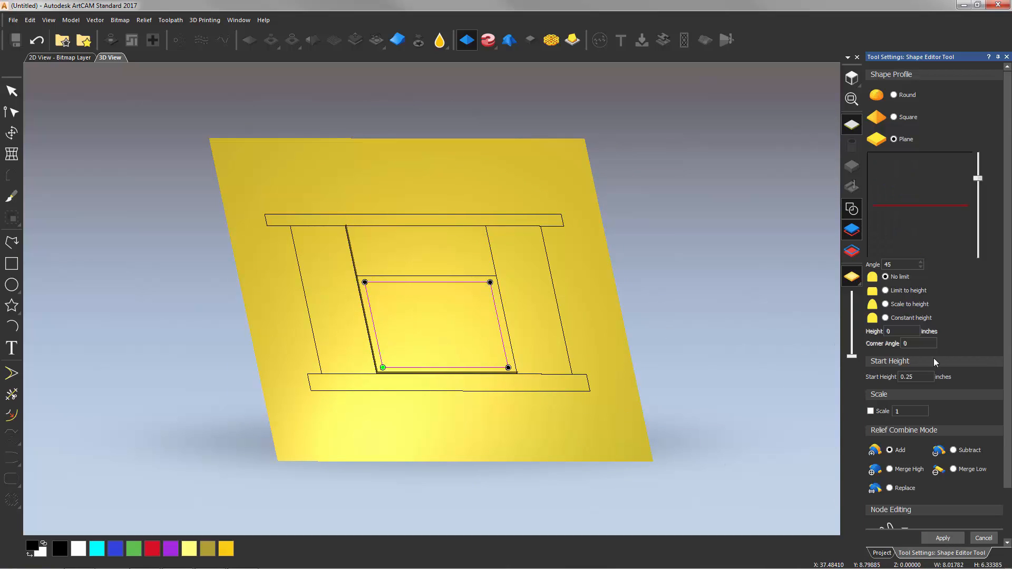
{"action": "left_click_drag", "start_coordinate": [916, 377], "coordinate": [907, 377]}
{"action": "left_click", "coordinate": [890, 468]}
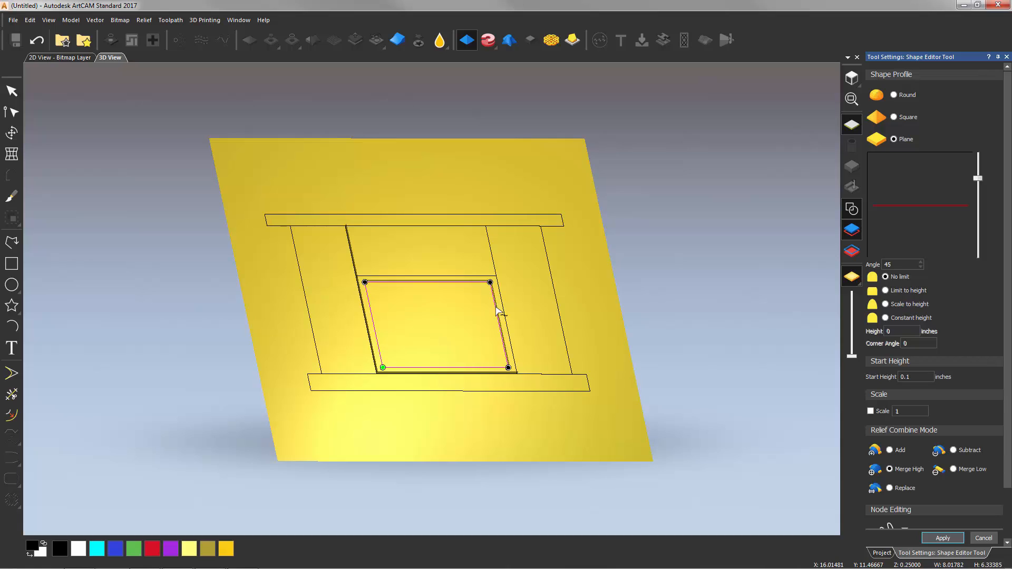
{"action": "left_click", "coordinate": [942, 537]}
Raise both column rectangles as plane shapes with a 0.6 inch start height, using Merge High
{"action": "left_click", "coordinate": [296, 253]}
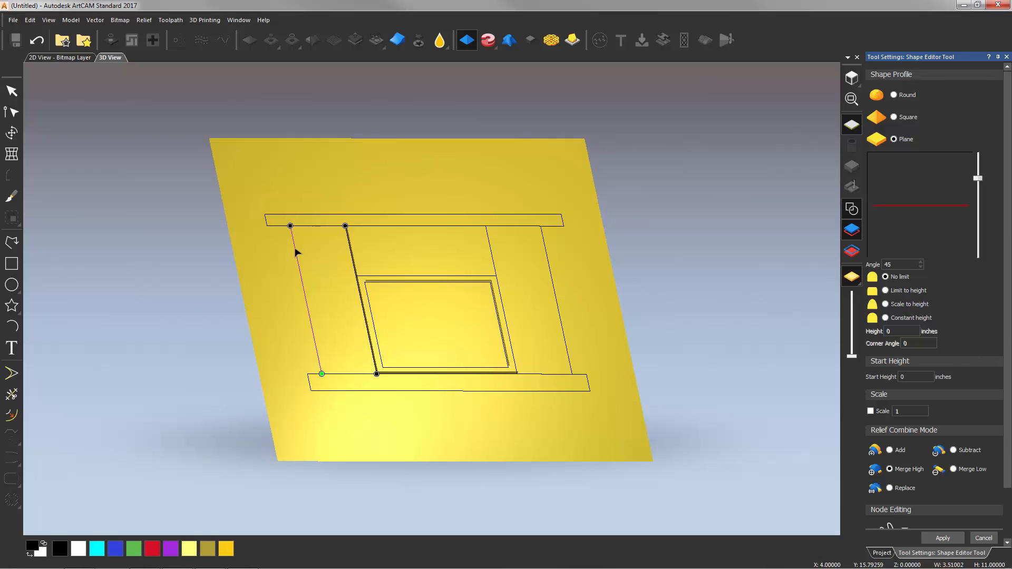
{"action": "left_click", "coordinate": [554, 283], "text": "shift"}
{"action": "left_click", "coordinate": [917, 376]}
{"action": "type", "text": ".6"}
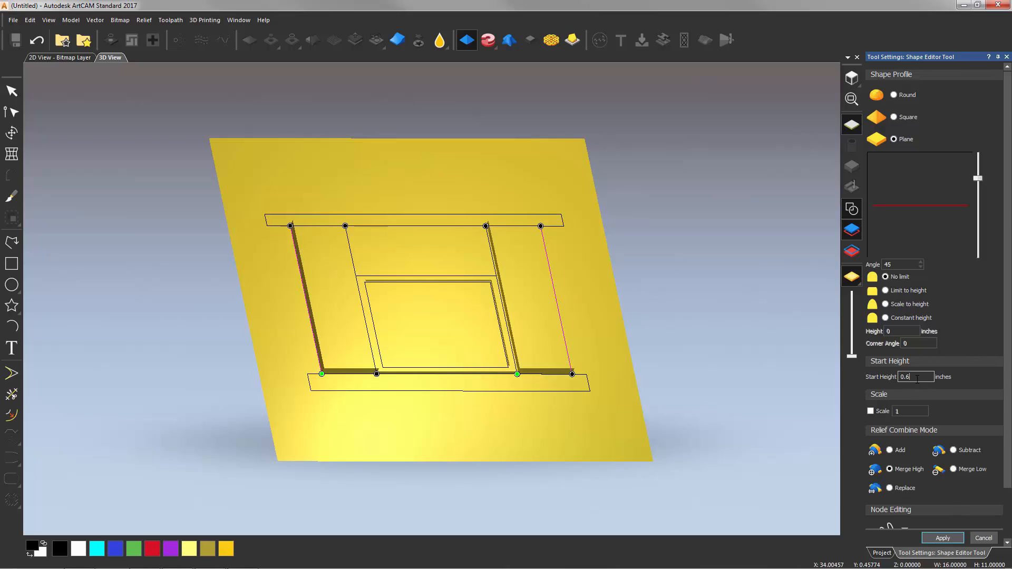
{"action": "left_click", "coordinate": [942, 539]}
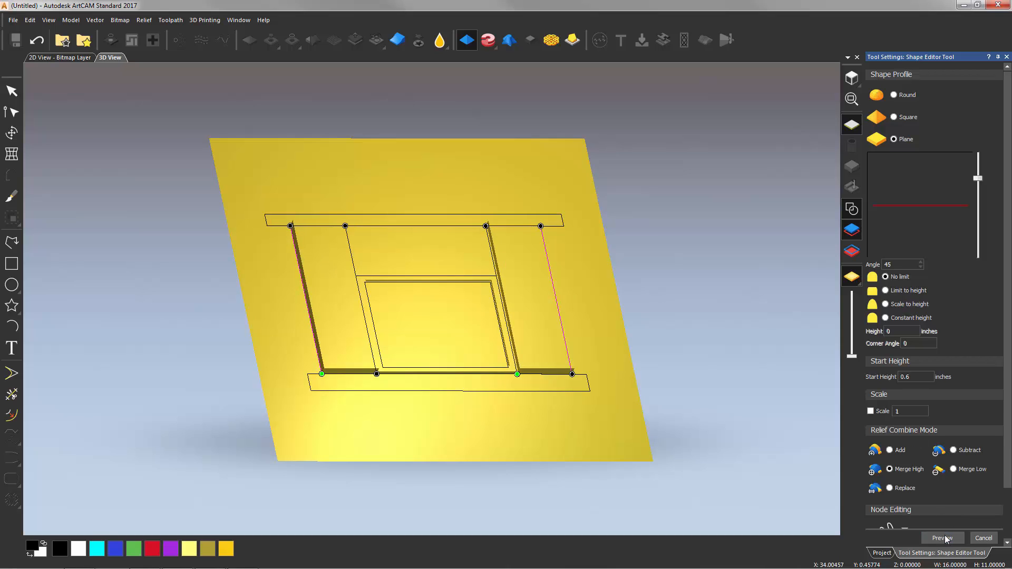
Raise the mantel and base bars as plane shapes with a 0.75 inch start height, using Merge High
{"action": "left_click", "coordinate": [561, 217]}
{"action": "left_click", "coordinate": [587, 389], "text": "shift"}
{"action": "left_click", "coordinate": [908, 376]}
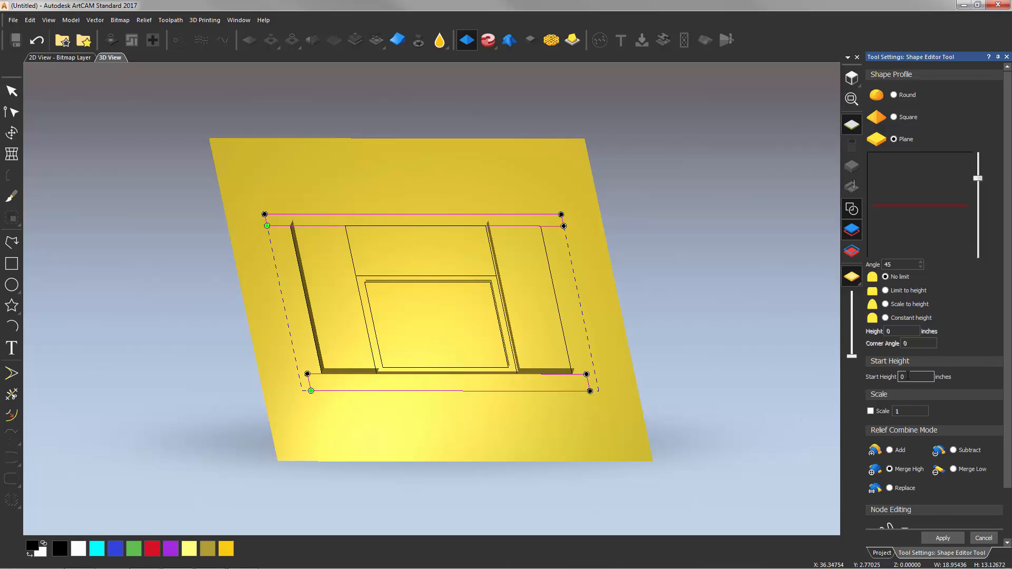
{"action": "type", "text": ".75"}
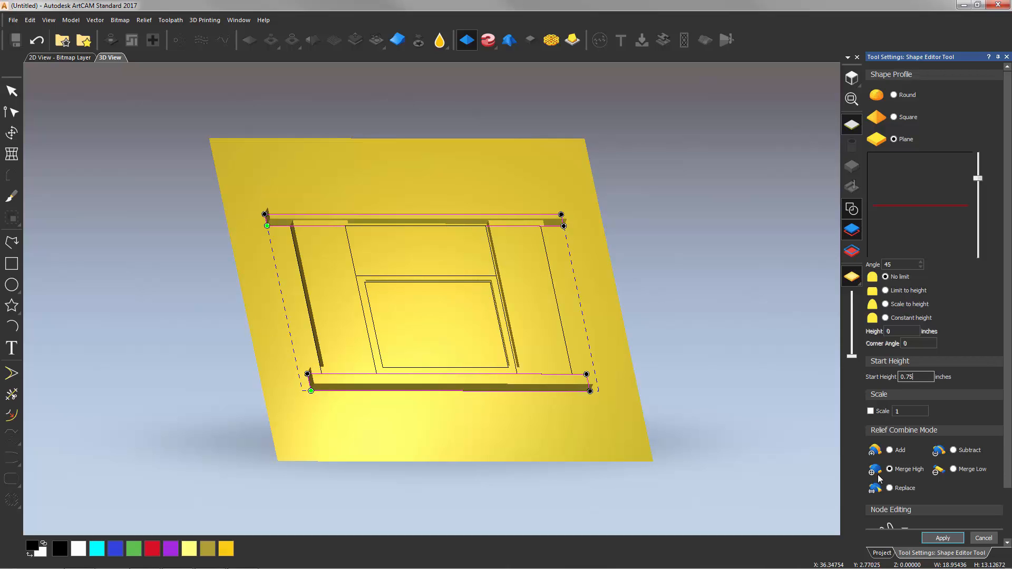
{"action": "left_click", "coordinate": [943, 541]}
Hide the vectors, examine the fireplace relief from several angles, and show the vectors again
{"action": "left_click", "coordinate": [852, 209]}
{"action": "left_click_drag", "start_coordinate": [523, 238], "coordinate": [504, 251]}
{"action": "left_click_drag", "start_coordinate": [558, 310], "coordinate": [537, 294]}
{"action": "left_click_drag", "start_coordinate": [389, 229], "coordinate": [422, 271]}
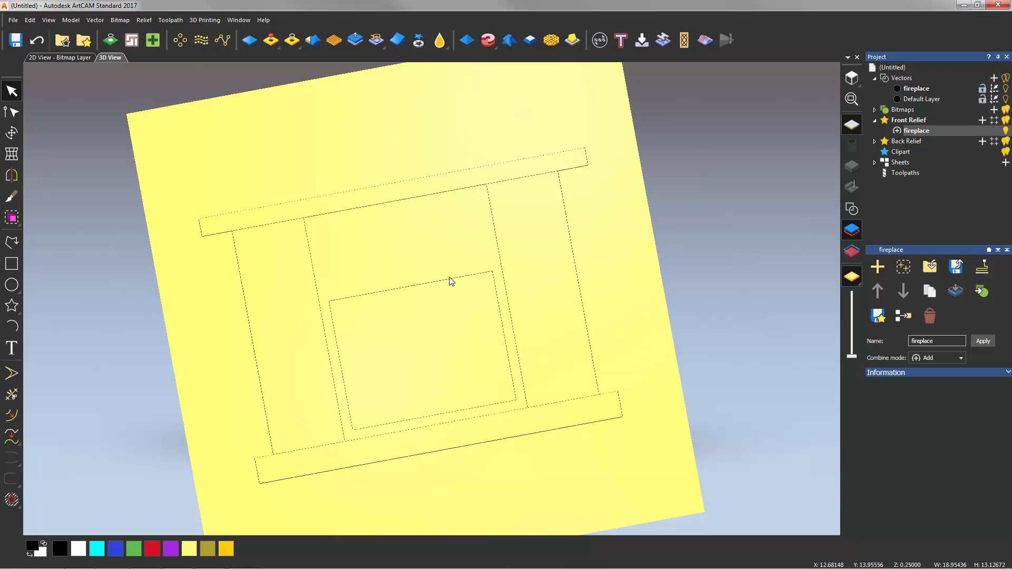
{"action": "left_click", "coordinate": [852, 208]}
{"action": "mouse_move", "coordinate": [434, 361]}
{"action": "left_mouse_down"}
{"action": "mouse_move", "coordinate": [343, 423]}
{"action": "mouse_move", "coordinate": [279, 354]}
{"action": "mouse_move", "coordinate": [318, 373]}
{"action": "left_mouse_up"}
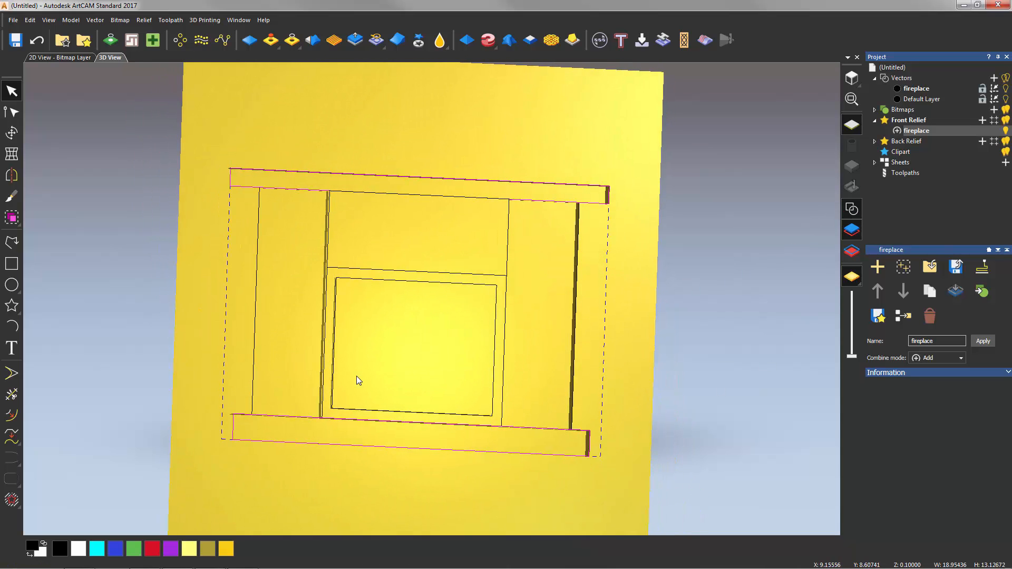
Add a new front relief layer named texture above the fireplace layer
{"action": "right_click", "coordinate": [906, 131]}
{"action": "left_click", "coordinate": [937, 143]}
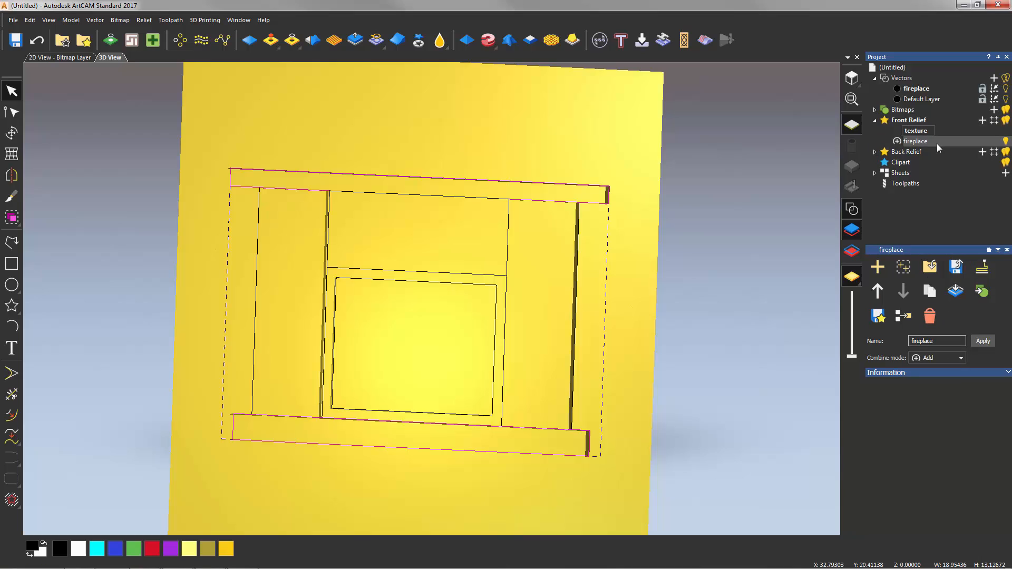
{"action": "key", "text": "Return"}
Select both columns and the panel above the firebox, and start a Texture Relief limited to the selected vectors
{"action": "left_click", "coordinate": [610, 258]}
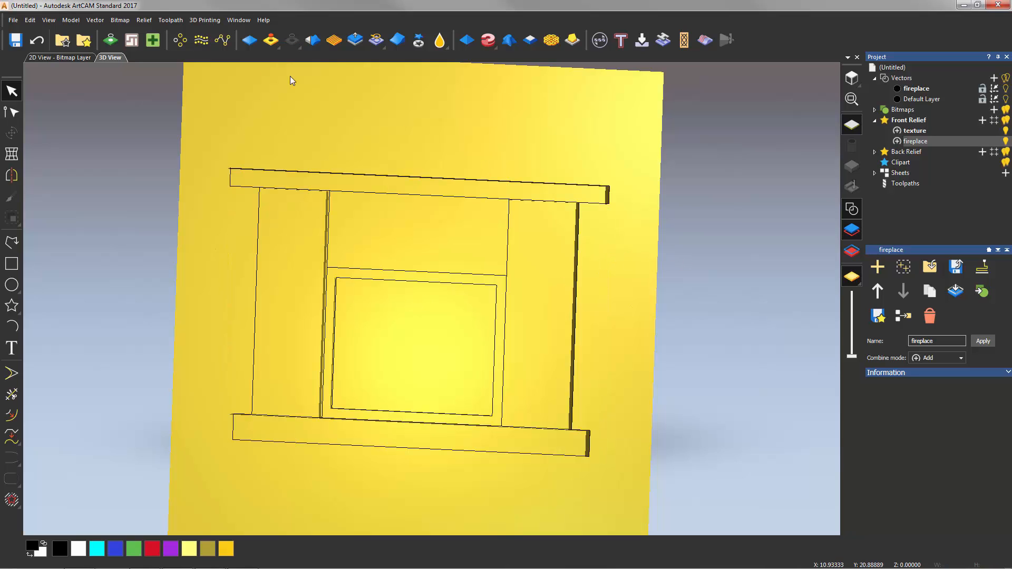
{"action": "left_click", "coordinate": [258, 208]}
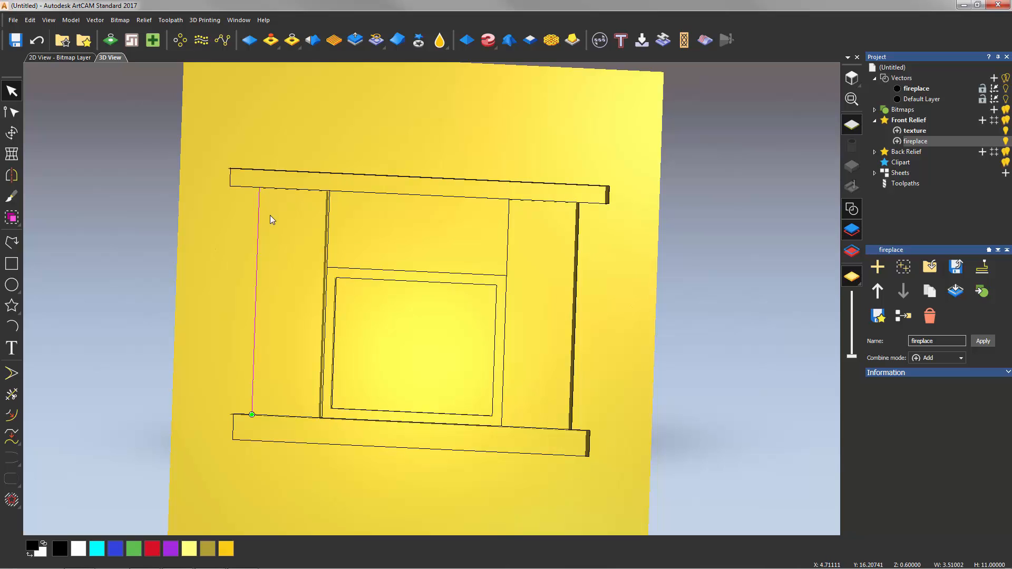
{"action": "left_click", "coordinate": [327, 246], "text": "shift"}
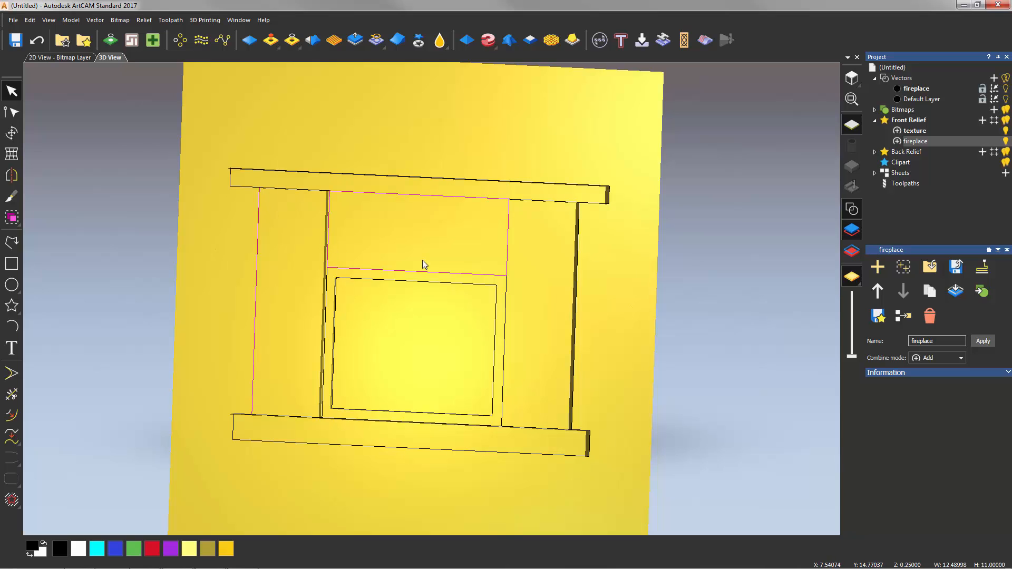
{"action": "left_click", "coordinate": [577, 261], "text": "shift"}
{"action": "left_click", "coordinate": [338, 47]}
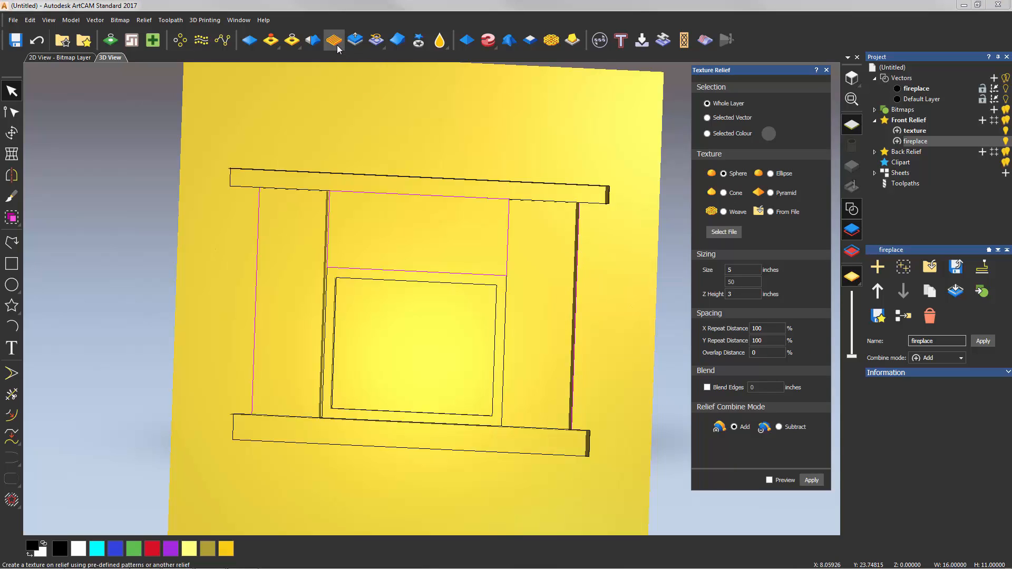
{"action": "left_click", "coordinate": [708, 118]}
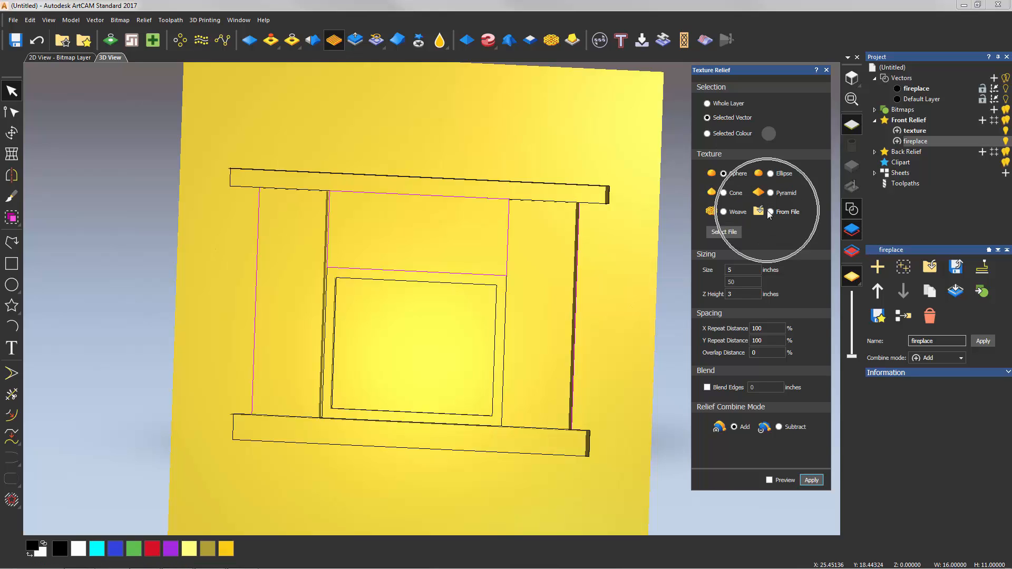
Load Brick Wall.rlf as the texture file and apply it in Add mode to the selected column and panel areas
{"action": "left_click", "coordinate": [770, 211]}
{"action": "left_click", "coordinate": [732, 235]}
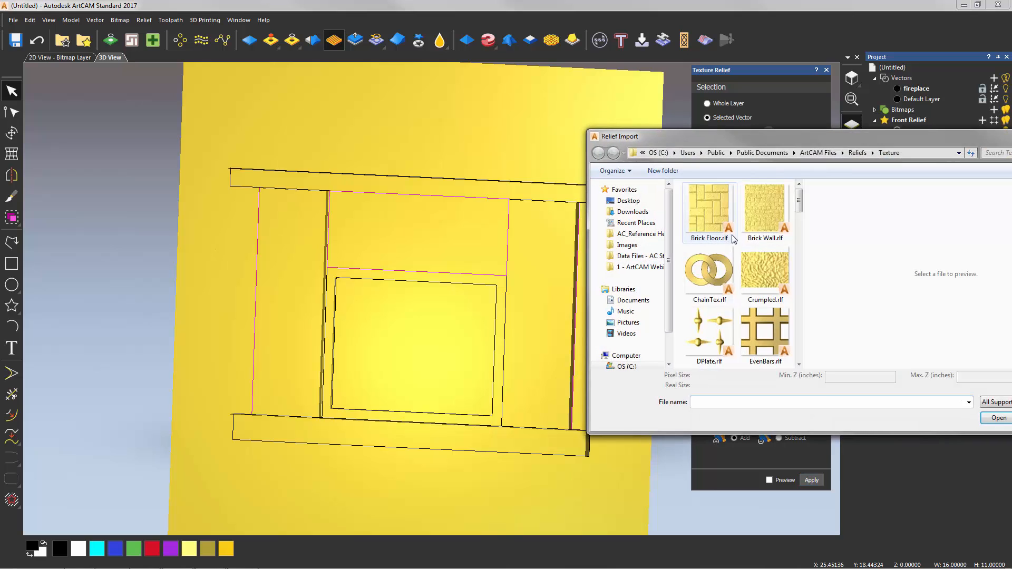
{"action": "left_click", "coordinate": [778, 221]}
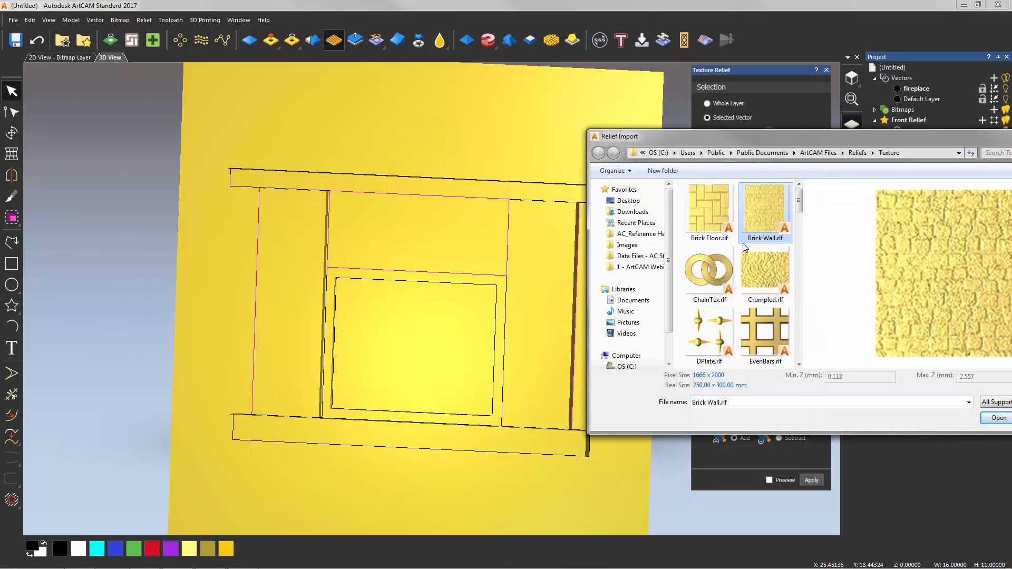
{"action": "left_click_drag", "start_coordinate": [907, 136], "coordinate": [827, 136]}
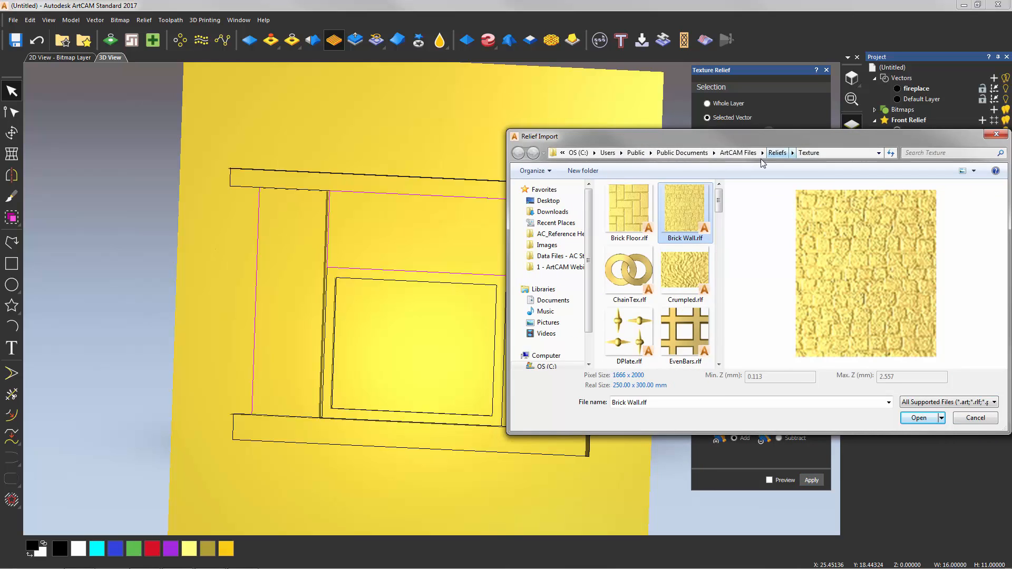
{"action": "mouse_move", "coordinate": [720, 205]}
{"action": "left_mouse_down"}
{"action": "mouse_move", "coordinate": [719, 346]}
{"action": "mouse_move", "coordinate": [719, 189]}
{"action": "left_mouse_up"}
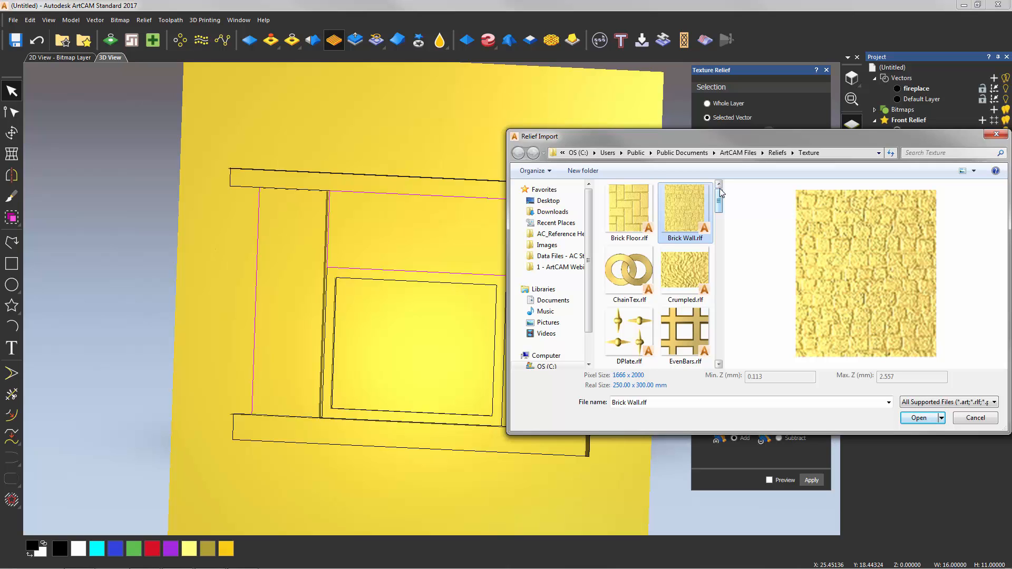
{"action": "left_click", "coordinate": [918, 418]}
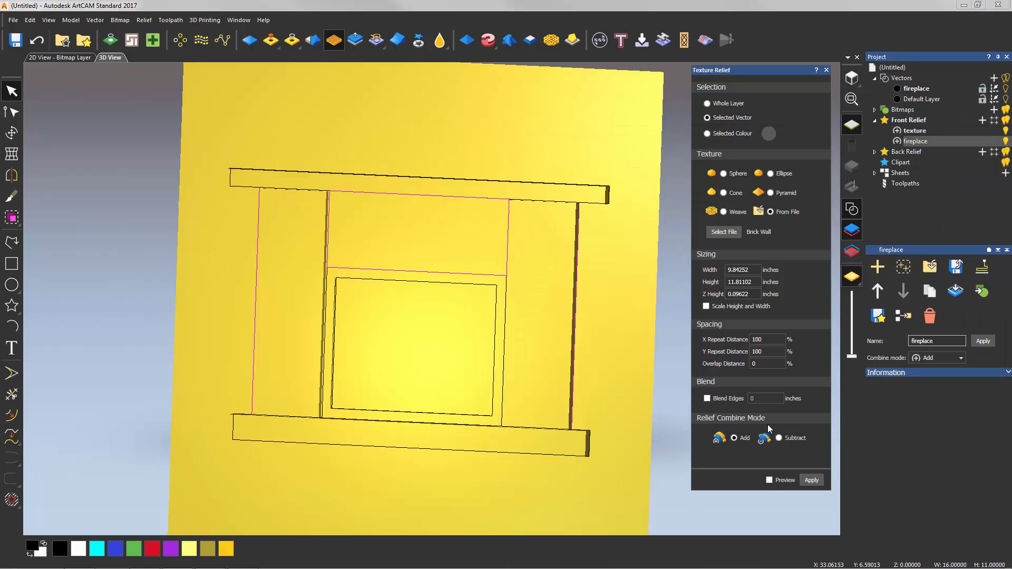
{"action": "left_click", "coordinate": [815, 482]}
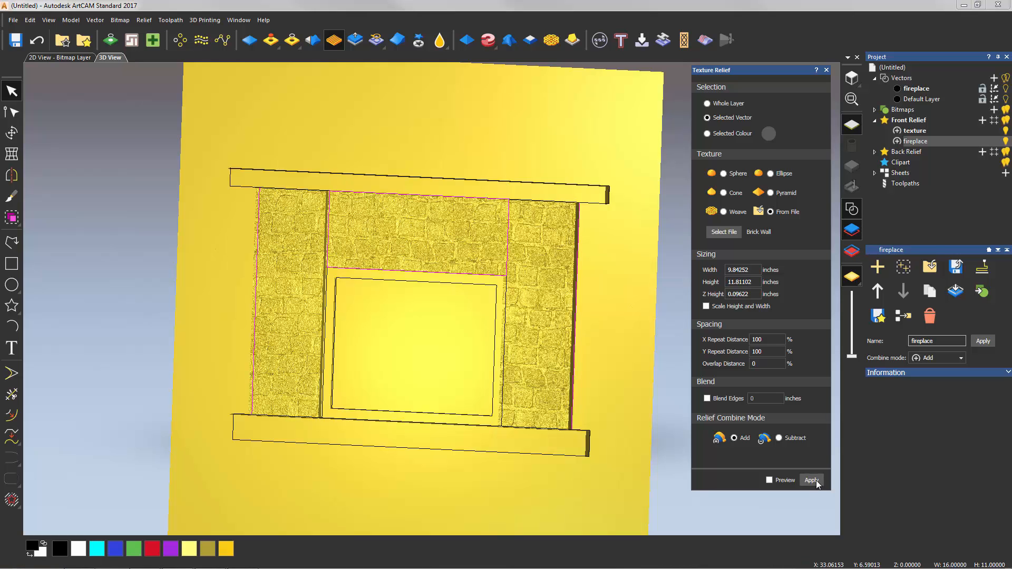
Deselect the vectors and smooth the whole brick texture layer with Smooth Relief at a low strength
{"action": "left_click", "coordinate": [825, 70]}
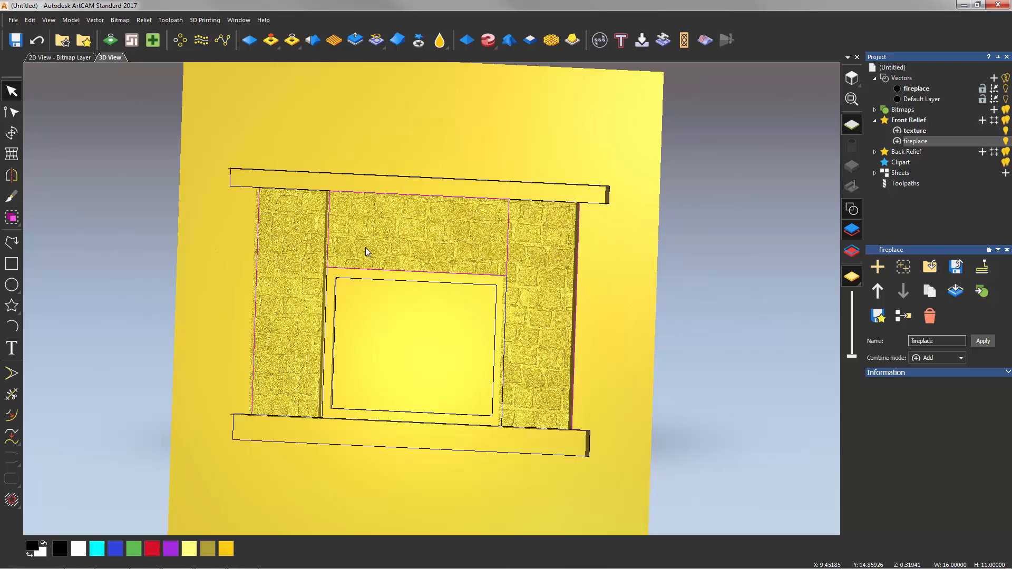
{"action": "left_click", "coordinate": [414, 318]}
{"action": "scroll", "coordinate": [414, 318], "scroll_direction": "up", "scroll_amount": 2}
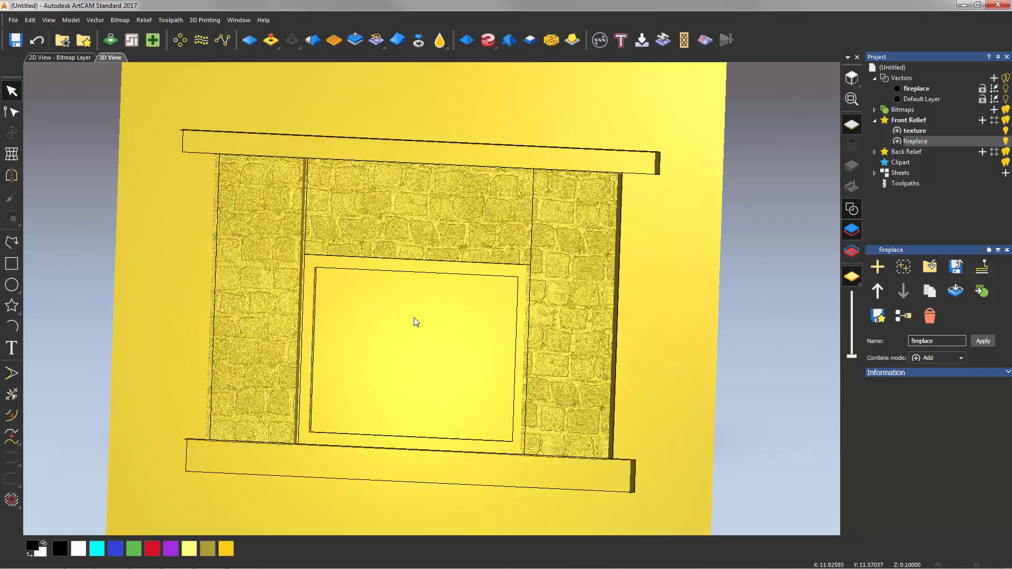
{"action": "left_click_drag", "start_coordinate": [512, 260], "coordinate": [485, 244]}
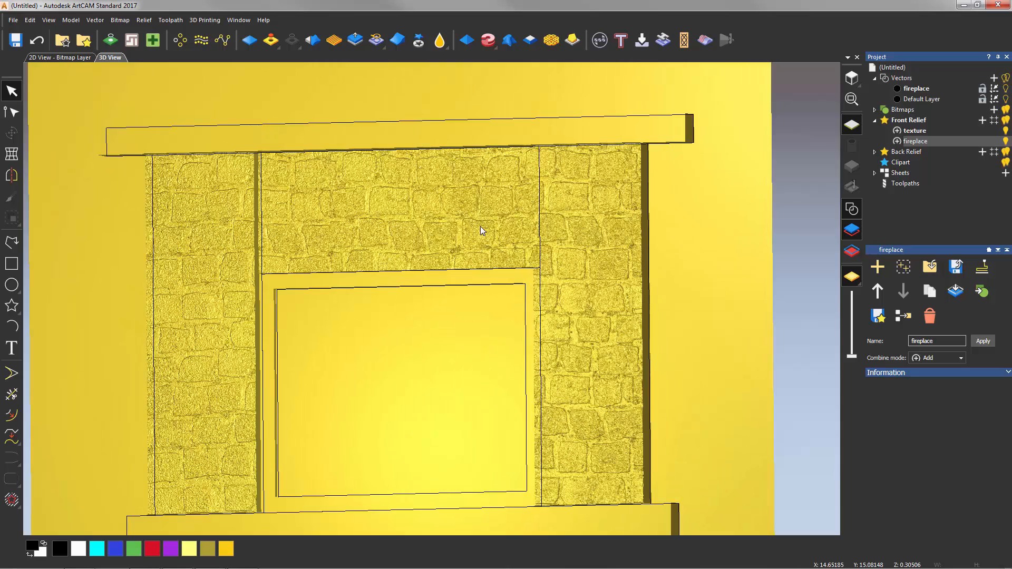
{"action": "scroll", "coordinate": [478, 220], "scroll_direction": "up", "scroll_amount": 2}
{"action": "scroll", "coordinate": [478, 220], "scroll_direction": "down", "scroll_amount": 1}
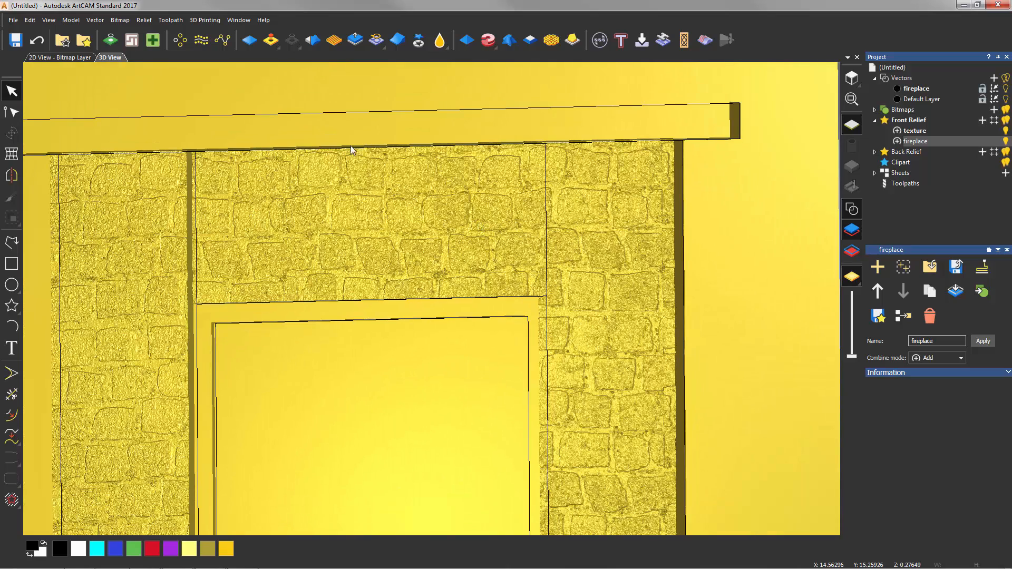
{"action": "left_click", "coordinate": [313, 48]}
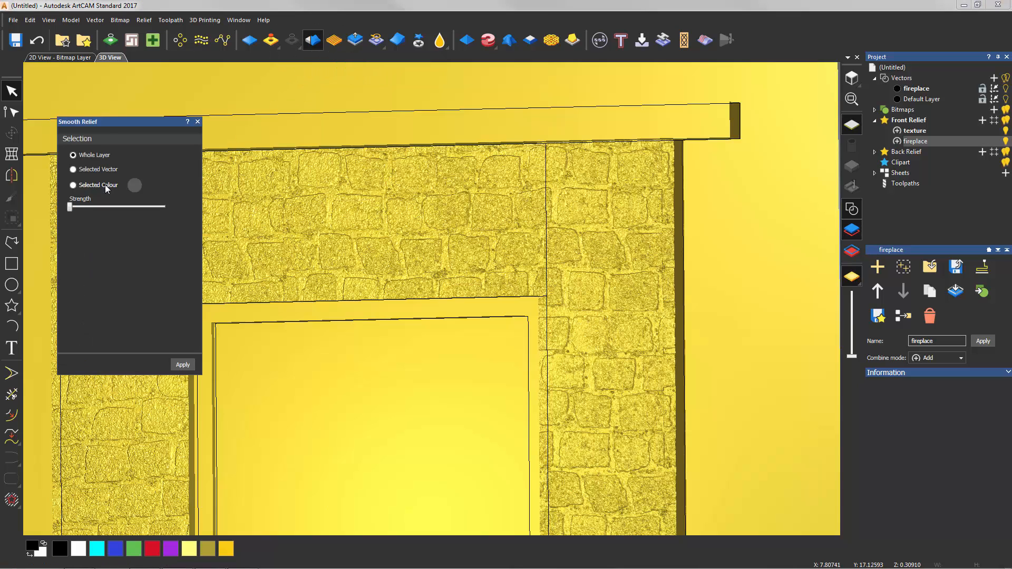
{"action": "left_click_drag", "start_coordinate": [112, 126], "coordinate": [99, 96]}
{"action": "left_click_drag", "start_coordinate": [58, 177], "coordinate": [73, 177]}
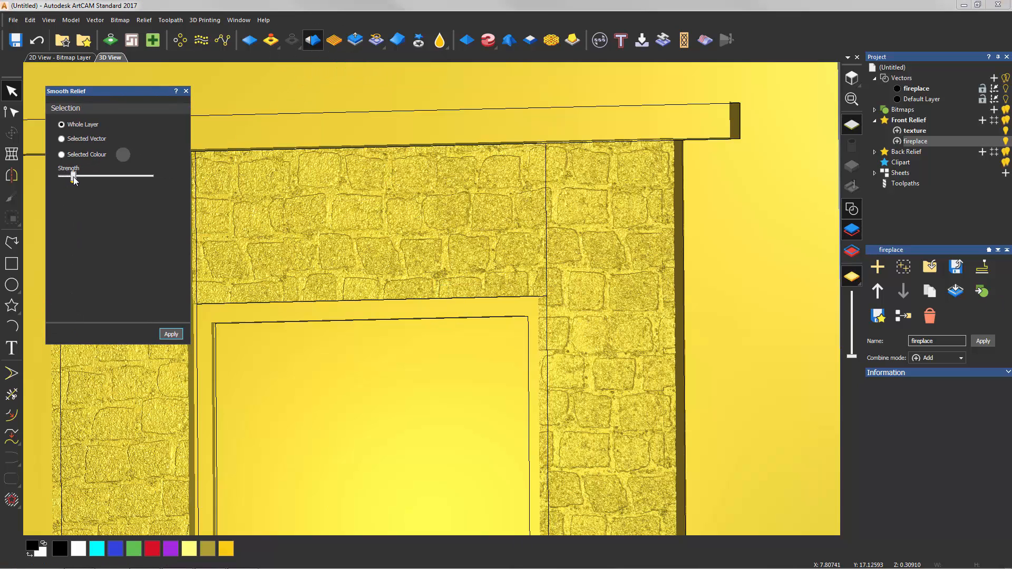
{"action": "left_click", "coordinate": [174, 336]}
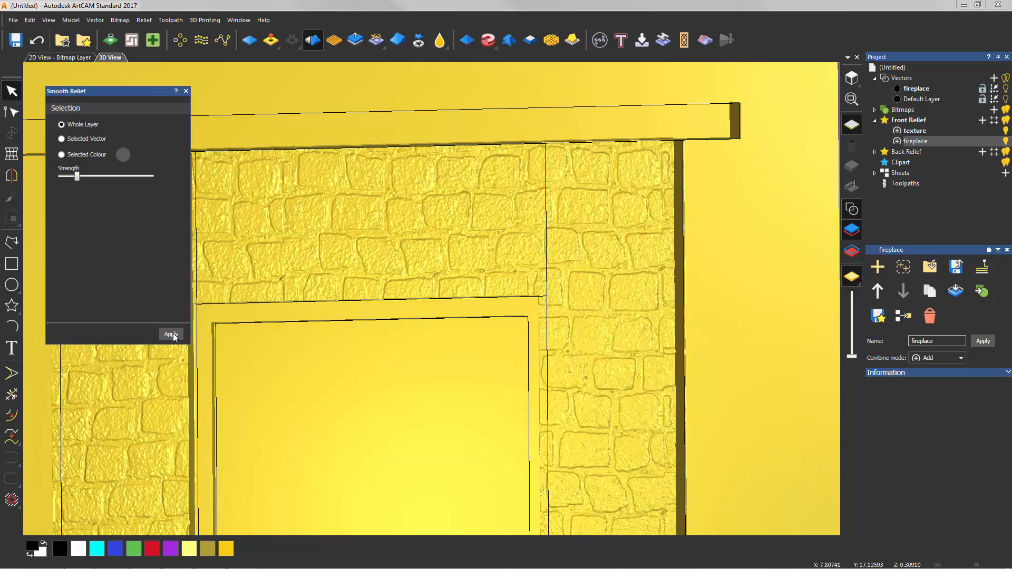
{"action": "left_click", "coordinate": [186, 92]}
Hide the vectors, examine the smoothed brick texture from several angles, and show the vectors again
{"action": "left_click", "coordinate": [837, 211]}
{"action": "left_click_drag", "start_coordinate": [482, 253], "coordinate": [646, 329]}
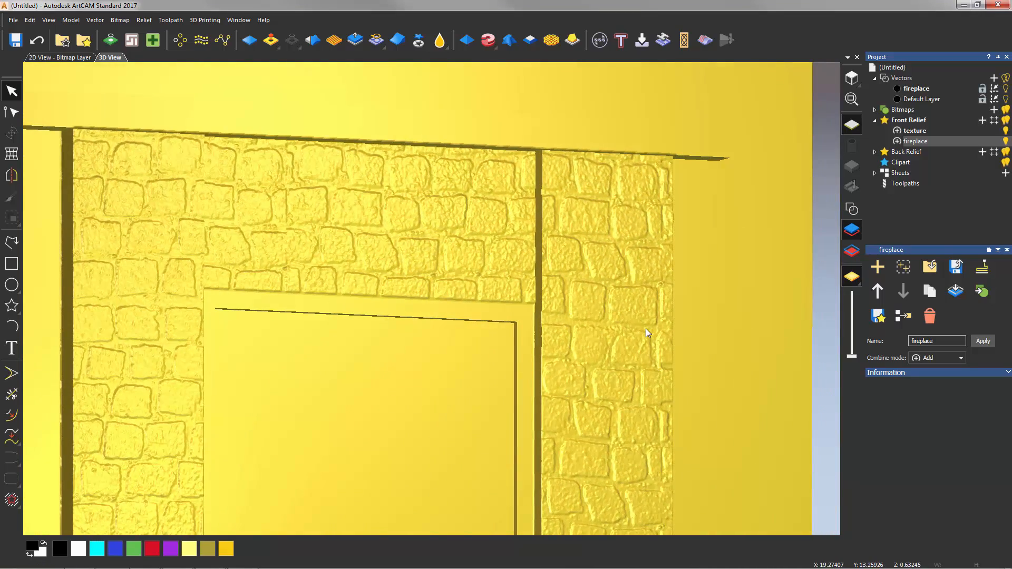
{"action": "scroll", "coordinate": [646, 327], "scroll_direction": "down", "scroll_amount": 2}
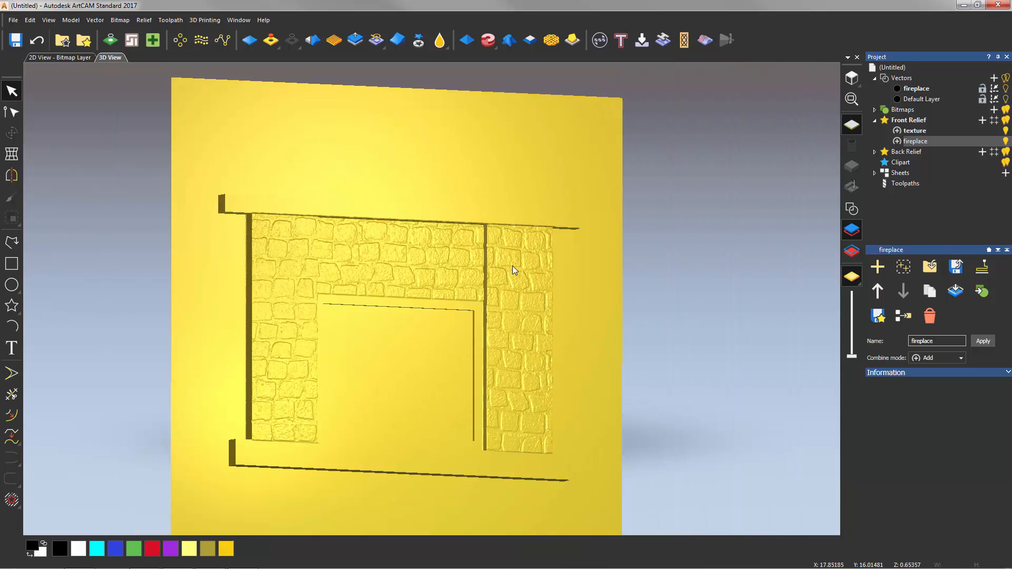
{"action": "left_click", "coordinate": [851, 211]}
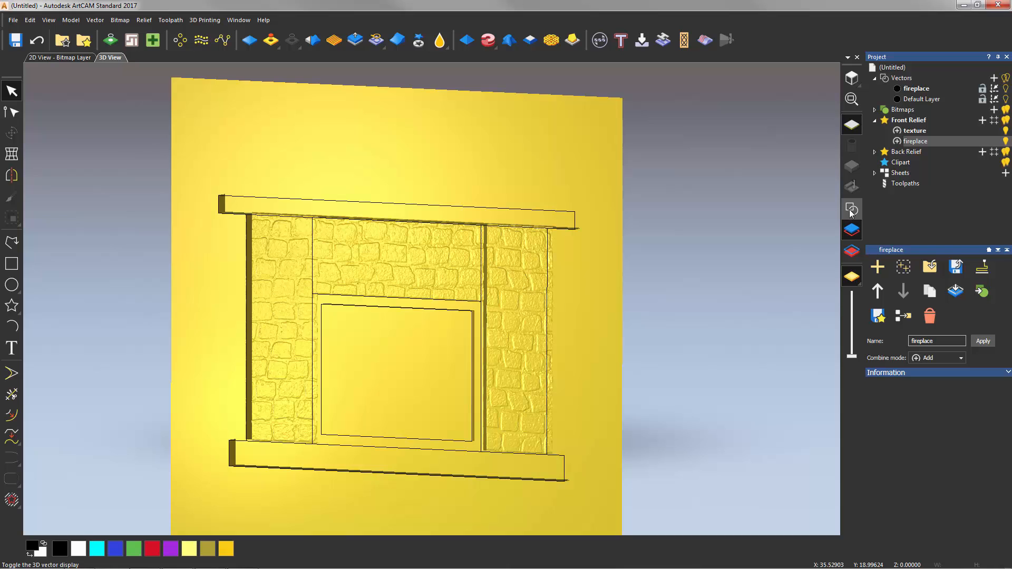
{"action": "left_click_drag", "start_coordinate": [439, 297], "coordinate": [375, 296]}
{"action": "left_click_drag", "start_coordinate": [445, 305], "coordinate": [321, 286]}
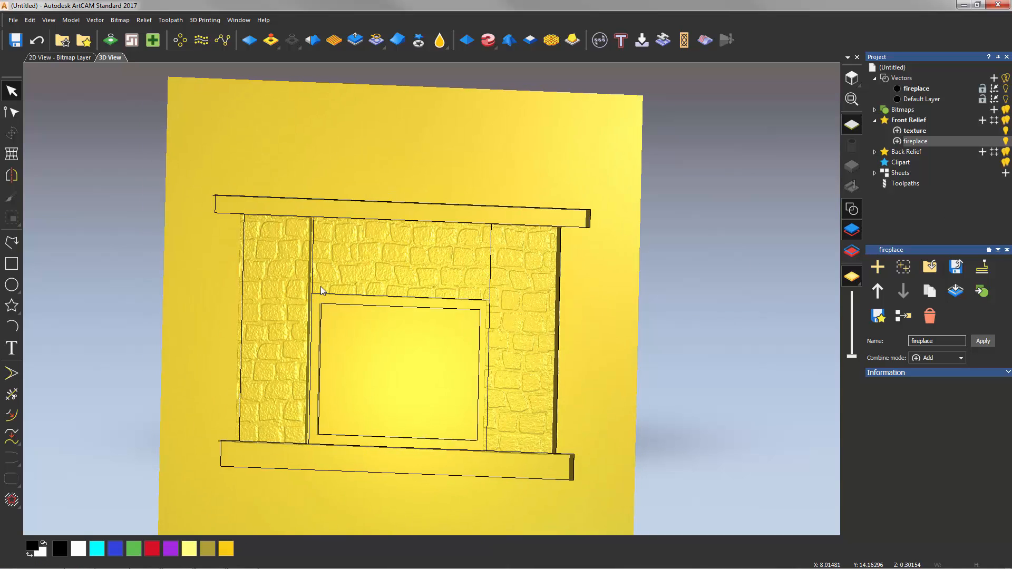
{"action": "left_click_drag", "start_coordinate": [455, 334], "coordinate": [476, 319]}
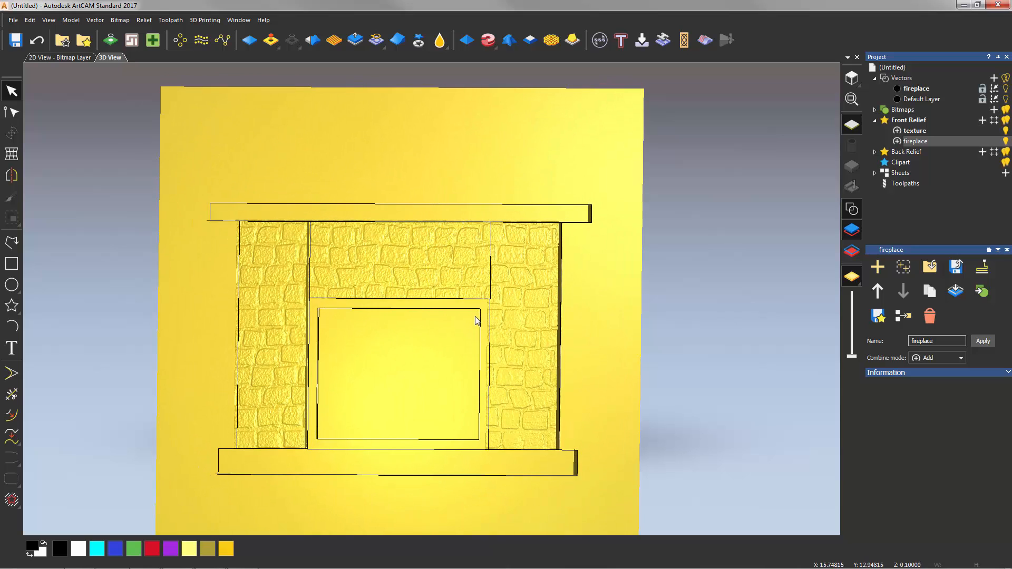
Place the Nutcracker from the Custom Reliefs clipart library beside the right column and scale it to about 2.01 by 4.95 inches
{"action": "left_click", "coordinate": [82, 41]}
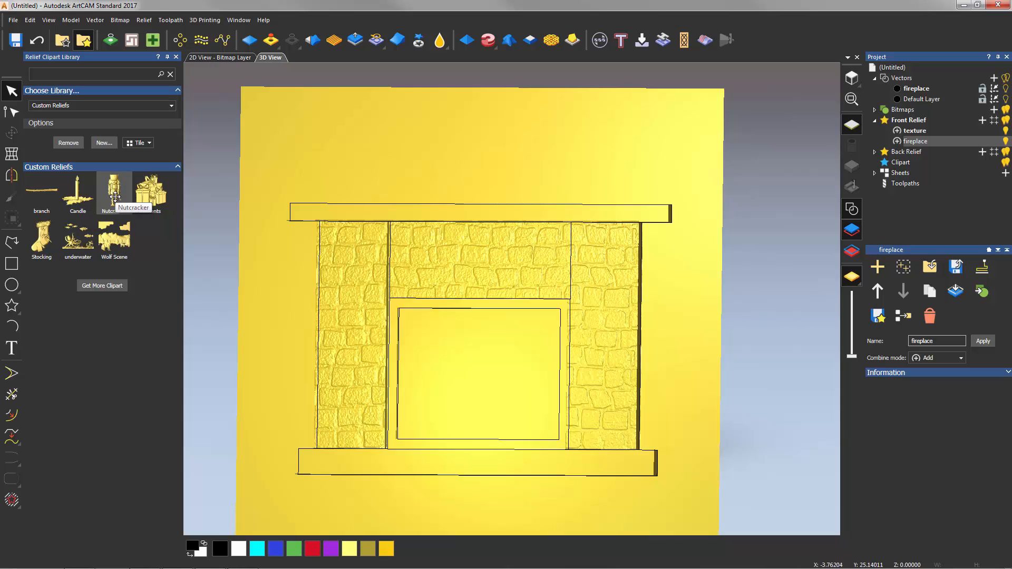
{"action": "left_click_drag", "start_coordinate": [115, 197], "coordinate": [672, 348]}
{"action": "scroll", "coordinate": [686, 344], "scroll_direction": "up", "scroll_amount": 1}
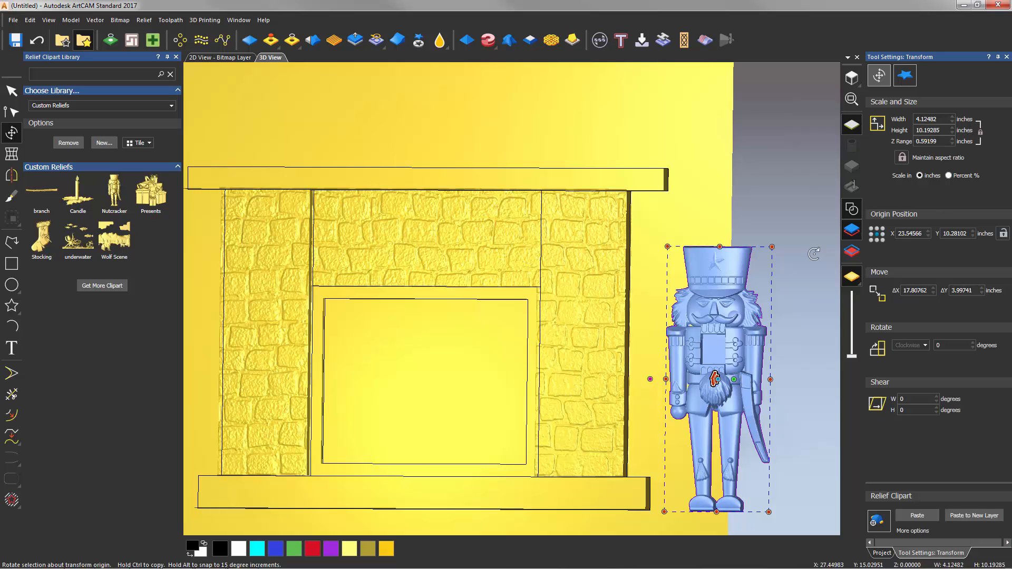
{"action": "left_click_drag", "start_coordinate": [772, 247], "coordinate": [716, 383]}
{"action": "left_click_drag", "start_coordinate": [695, 433], "coordinate": [653, 394]}
{"action": "middle_click_drag", "start_coordinate": [724, 450], "coordinate": [501, 372]}
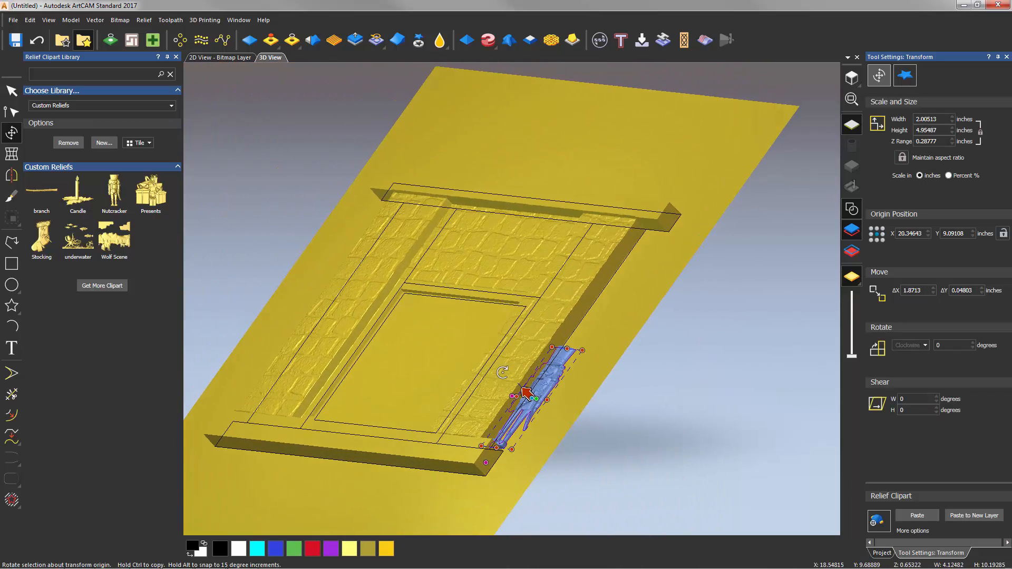
{"action": "scroll", "coordinate": [547, 388], "scroll_direction": "up", "scroll_amount": 4}
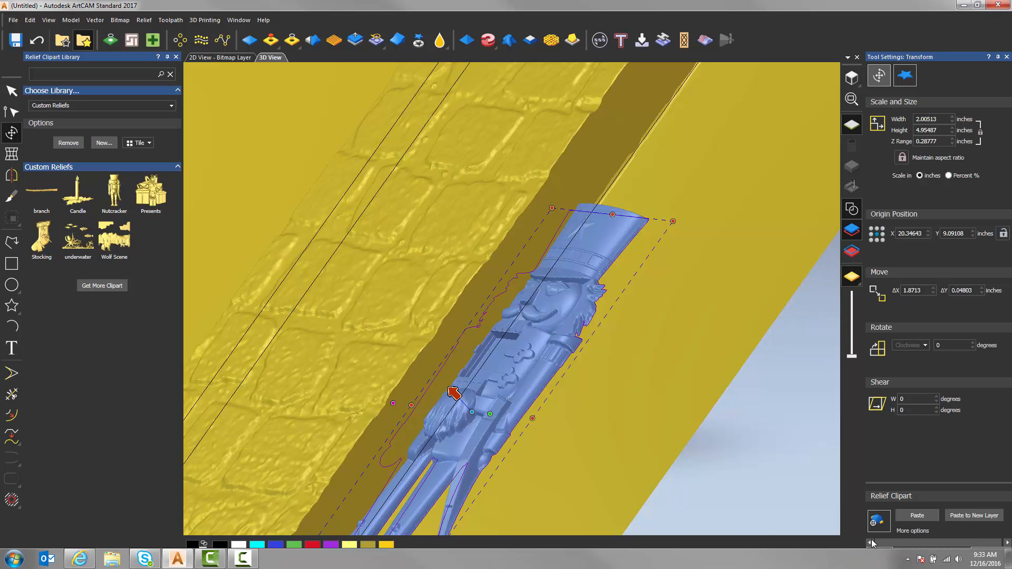
Add a new front relief layer named decoration above the texture layer
{"action": "left_click", "coordinate": [881, 553]}
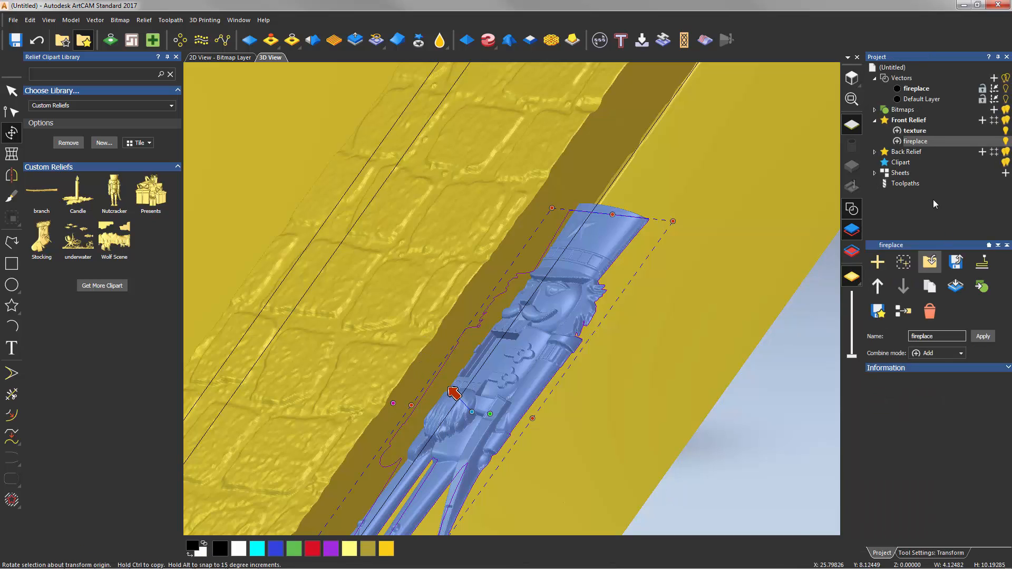
{"action": "right_click", "coordinate": [913, 131]}
{"action": "left_click", "coordinate": [927, 142]}
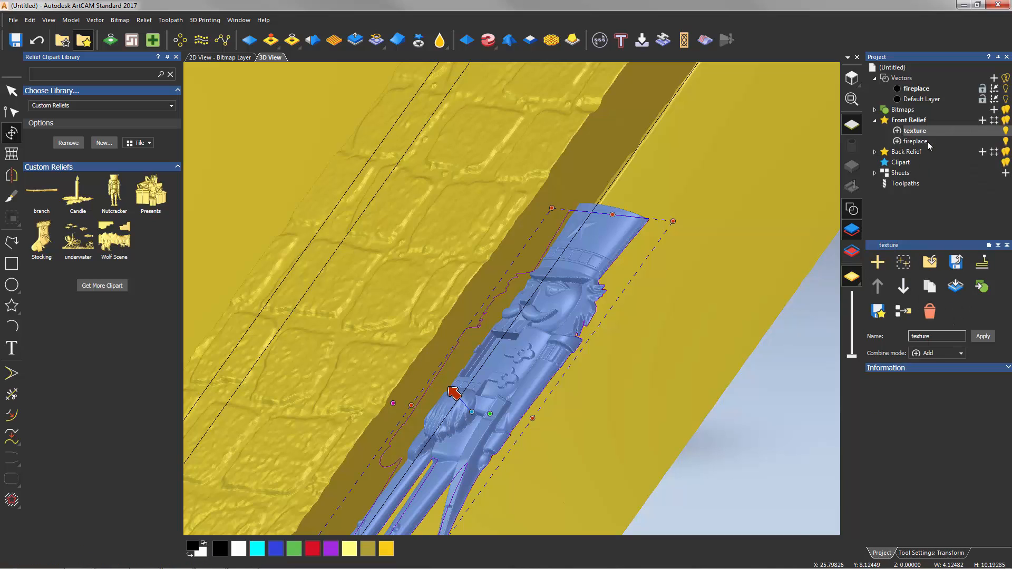
{"action": "type", "text": "decorati"}
{"action": "key", "text": "Return"}
Move the nutcracker onto the right column, centred on its width with the feet resting on the hearth's upper edge
{"action": "middle_click_drag", "start_coordinate": [325, 336], "coordinate": [515, 492]}
{"action": "scroll", "coordinate": [550, 407], "scroll_direction": "down", "scroll_amount": 2}
{"action": "scroll", "coordinate": [550, 406], "scroll_direction": "down", "scroll_amount": 3}
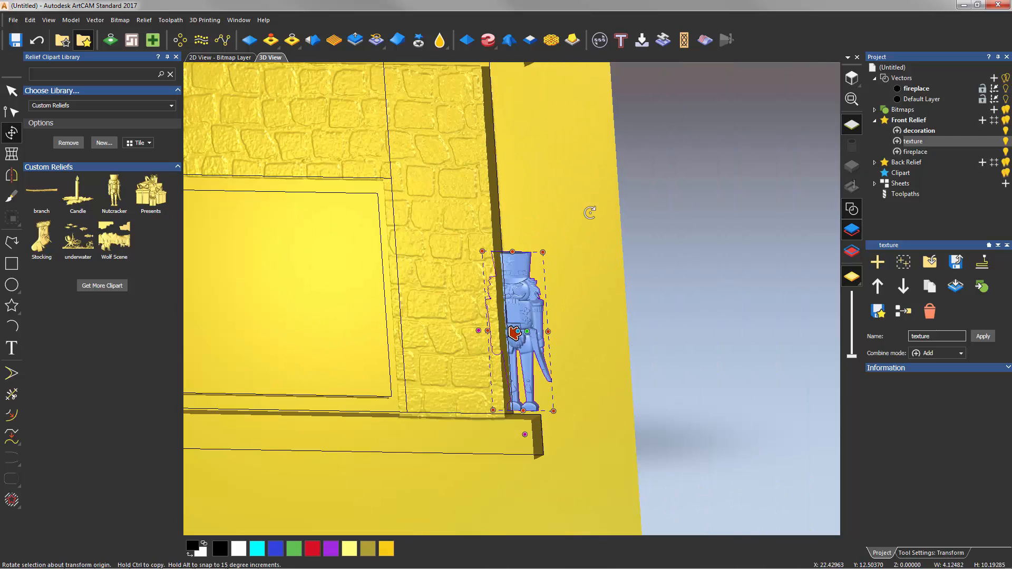
{"action": "left_click", "coordinate": [851, 78]}
{"action": "scroll", "coordinate": [654, 247], "scroll_direction": "up", "scroll_amount": 5}
{"action": "left_click_drag", "start_coordinate": [627, 317], "coordinate": [551, 317]}
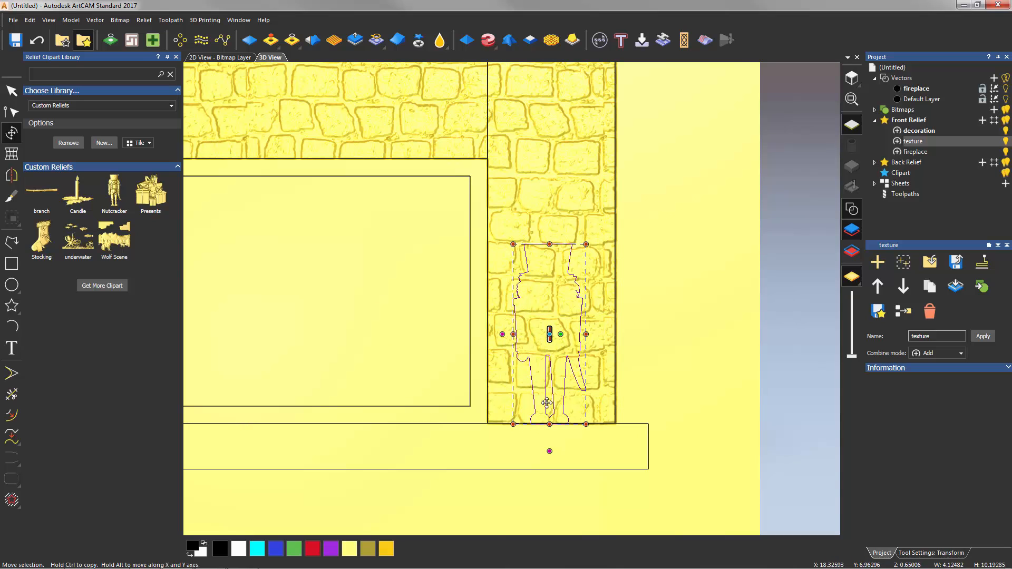
{"action": "key", "text": "Right"}
{"action": "key", "text": "Right"}
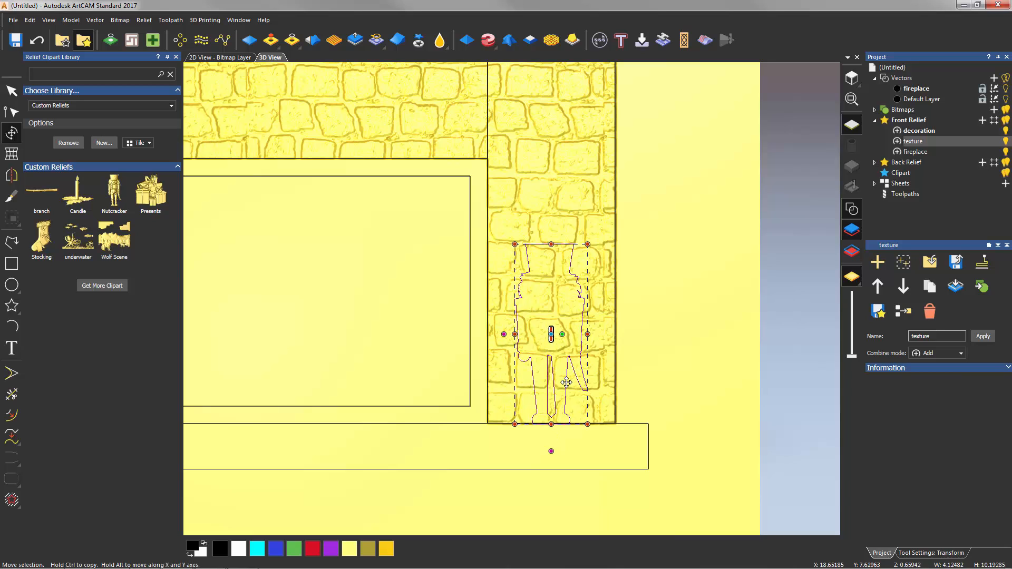
Paste the nutcracker in Merge High mode, flush at a height of 0.7 inches from the relief zero plane
{"action": "left_click", "coordinate": [914, 552]}
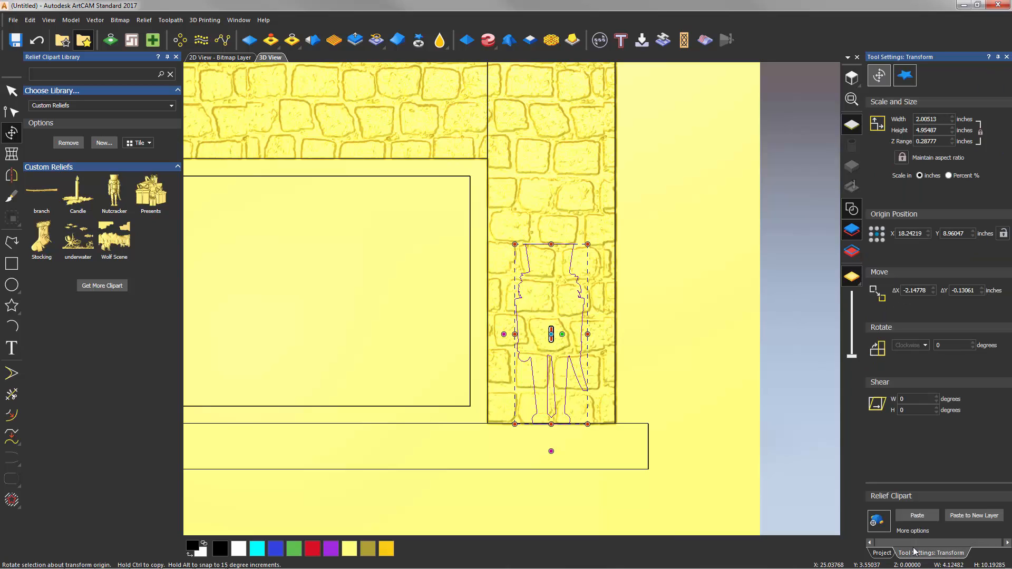
{"action": "left_click", "coordinate": [905, 77]}
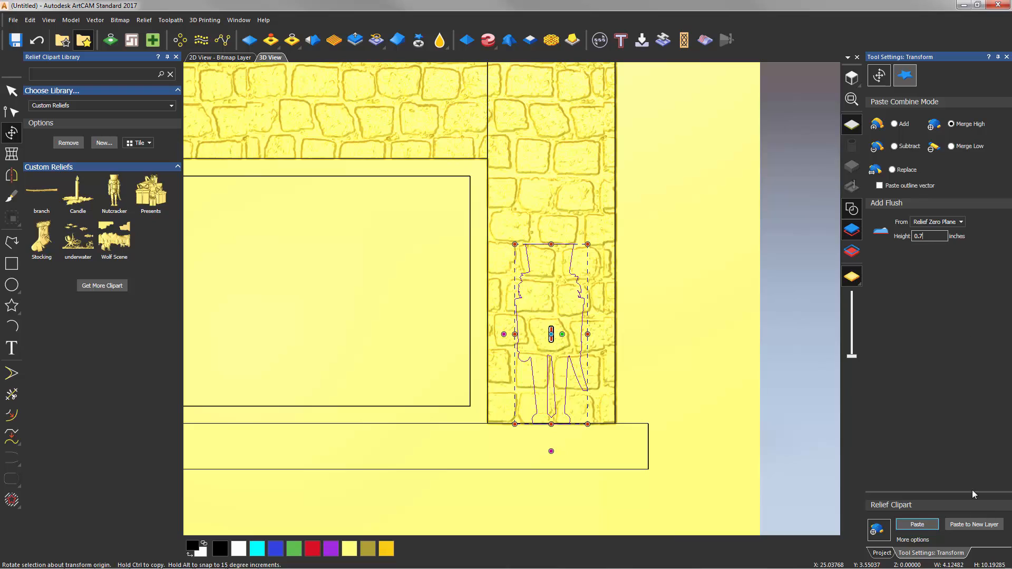
{"action": "left_click", "coordinate": [916, 526]}
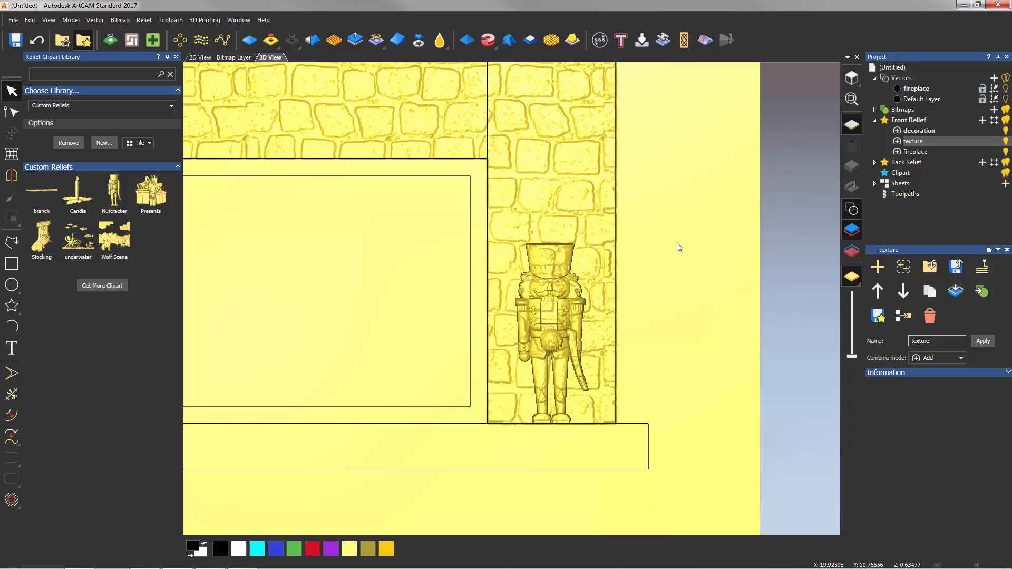
Set the decoration layer's combine mode to Merge High and check the nutcracker against the fireplace
{"action": "left_click", "coordinate": [900, 131]}
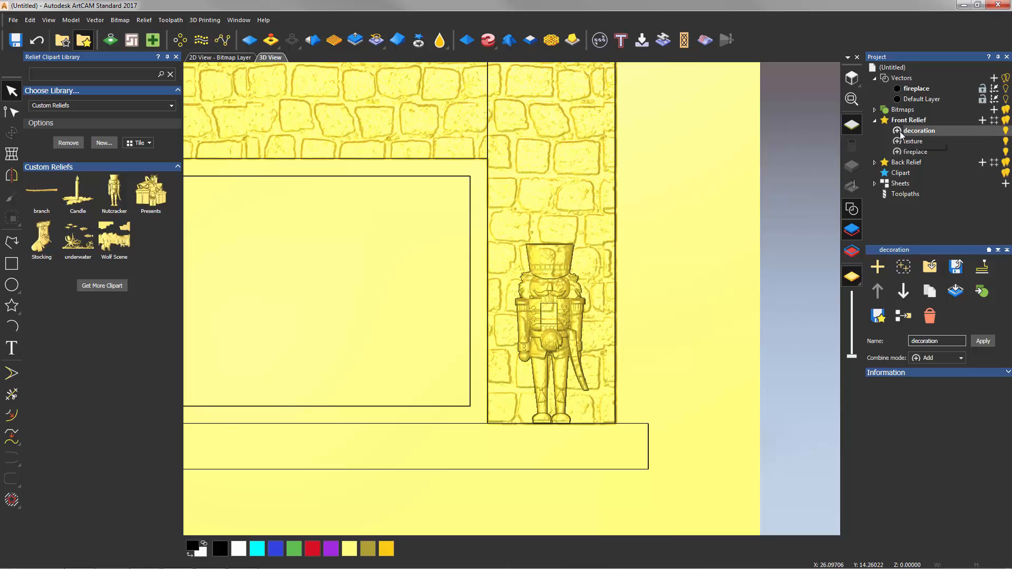
{"action": "left_click", "coordinate": [945, 358]}
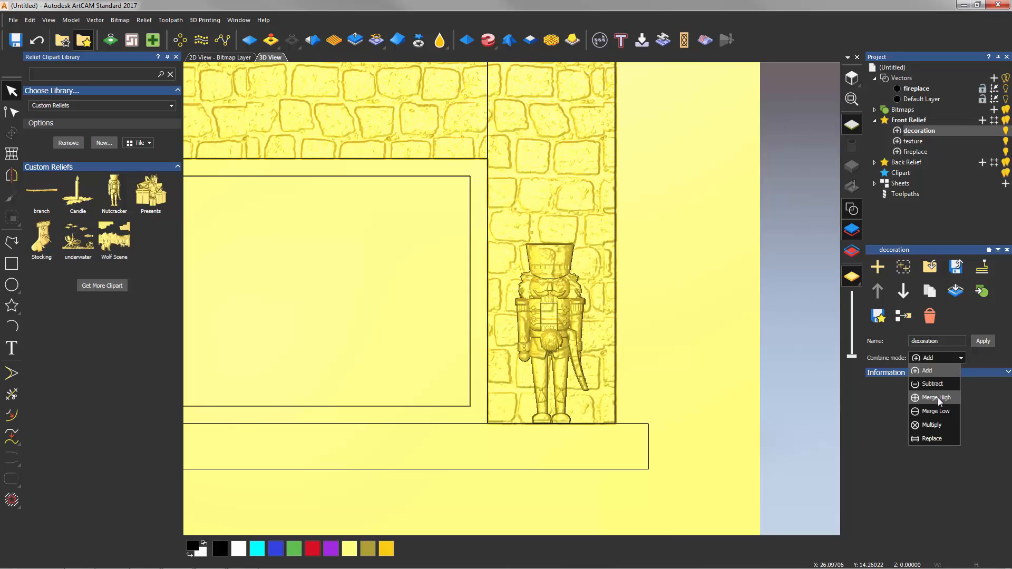
{"action": "left_click", "coordinate": [937, 398]}
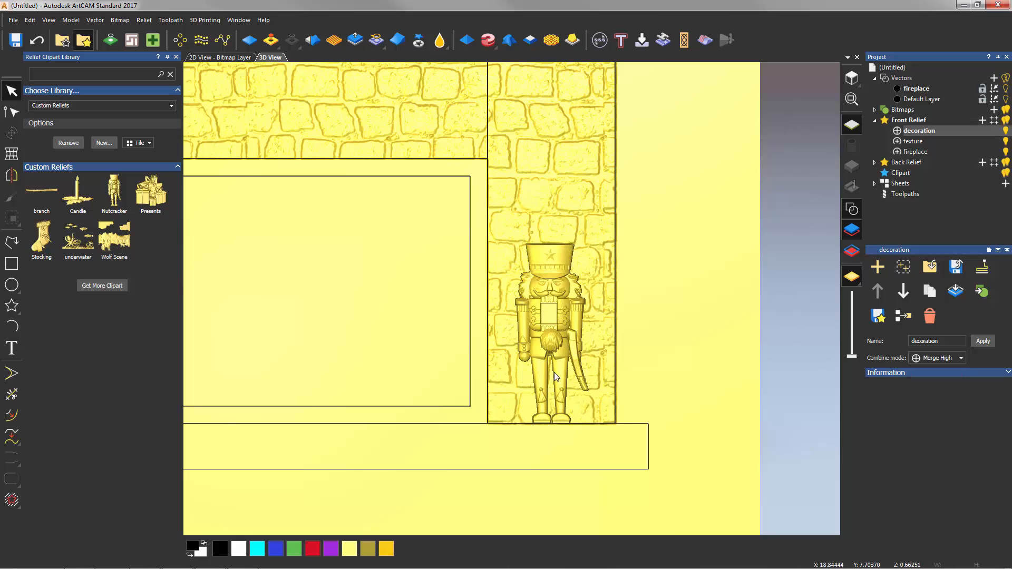
{"action": "scroll", "coordinate": [553, 372], "scroll_direction": "down", "scroll_amount": 3}
{"action": "scroll", "coordinate": [512, 330], "scroll_direction": "up", "scroll_amount": 2}
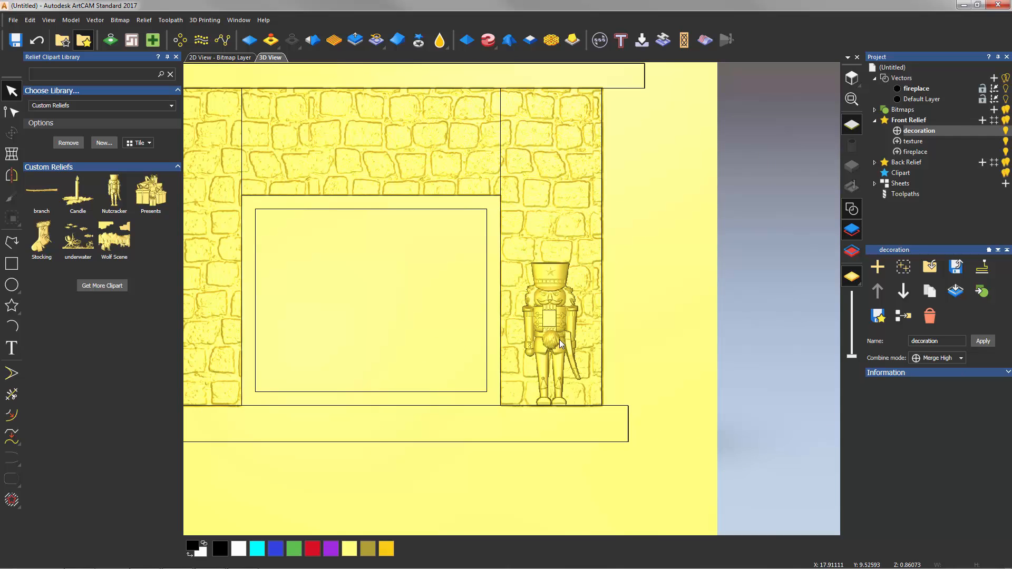
{"action": "scroll", "coordinate": [199, 161], "scroll_direction": "down", "scroll_amount": 1}
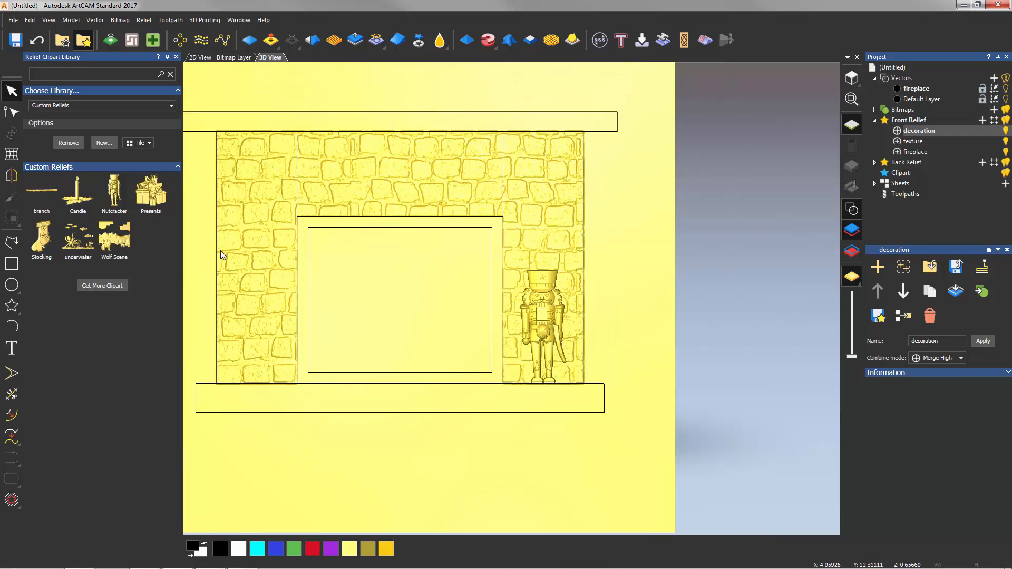
Place the Presents clipart over the base of the left column and hearth, scaled to about 6.78 by 6.85 inches
{"action": "left_click_drag", "start_coordinate": [151, 192], "coordinate": [525, 303]}
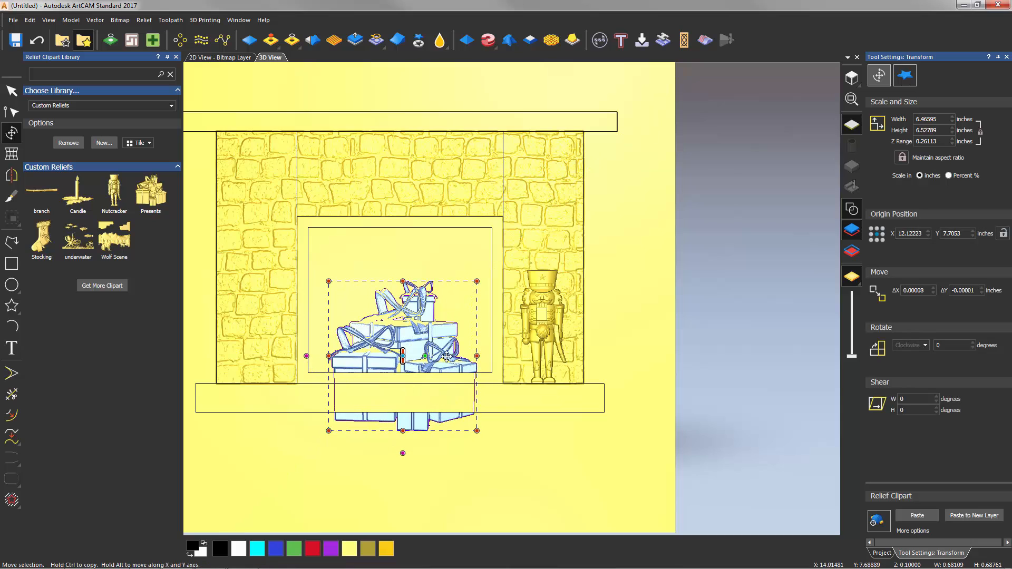
{"action": "left_click_drag", "start_coordinate": [427, 358], "coordinate": [302, 456]}
{"action": "scroll", "coordinate": [302, 456], "scroll_direction": "down", "scroll_amount": 2}
{"action": "left_click_drag", "start_coordinate": [346, 429], "coordinate": [353, 350]}
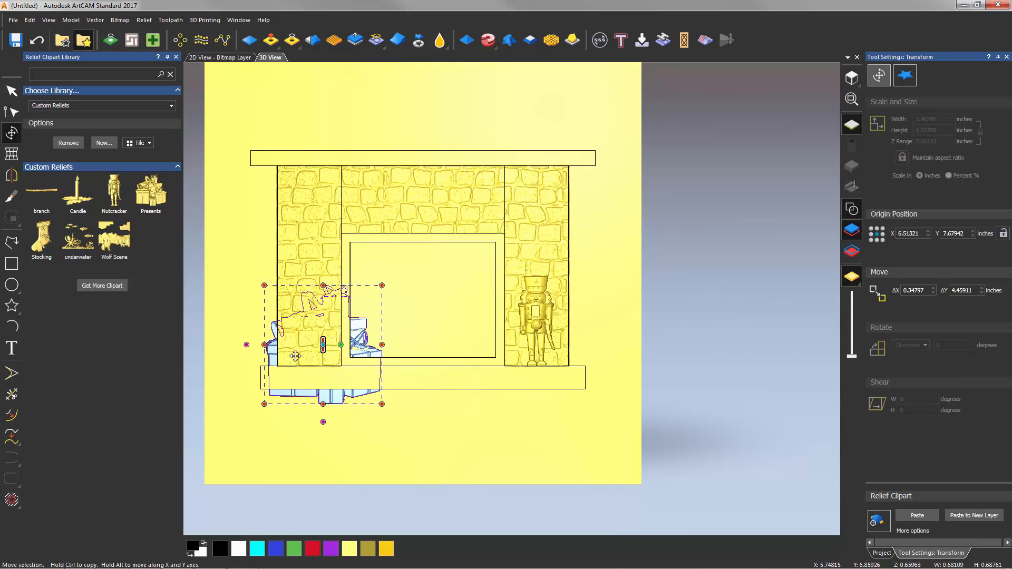
{"action": "left_click_drag", "start_coordinate": [366, 354], "coordinate": [365, 357]}
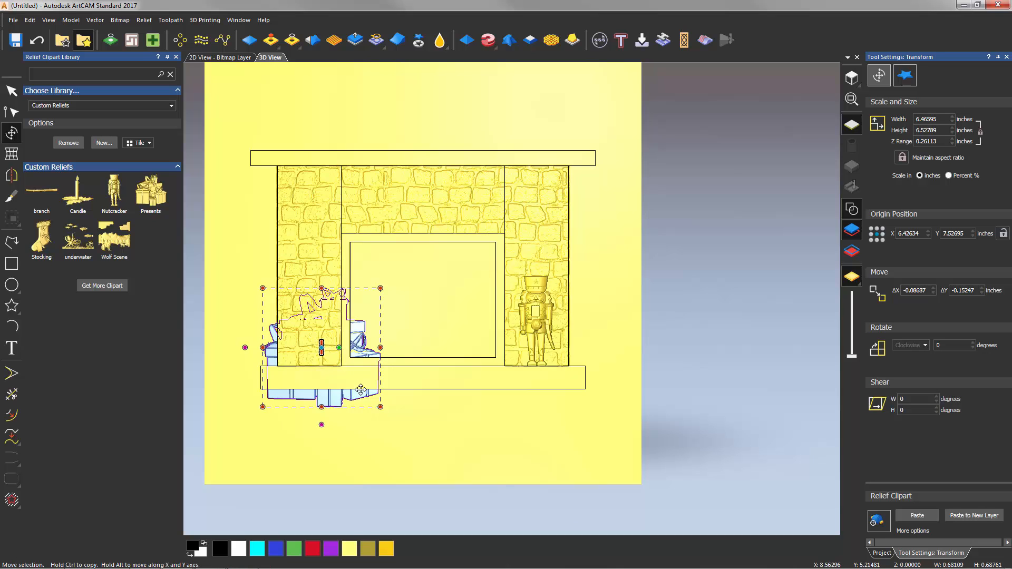
{"action": "left_click_drag", "start_coordinate": [356, 358], "coordinate": [360, 356]}
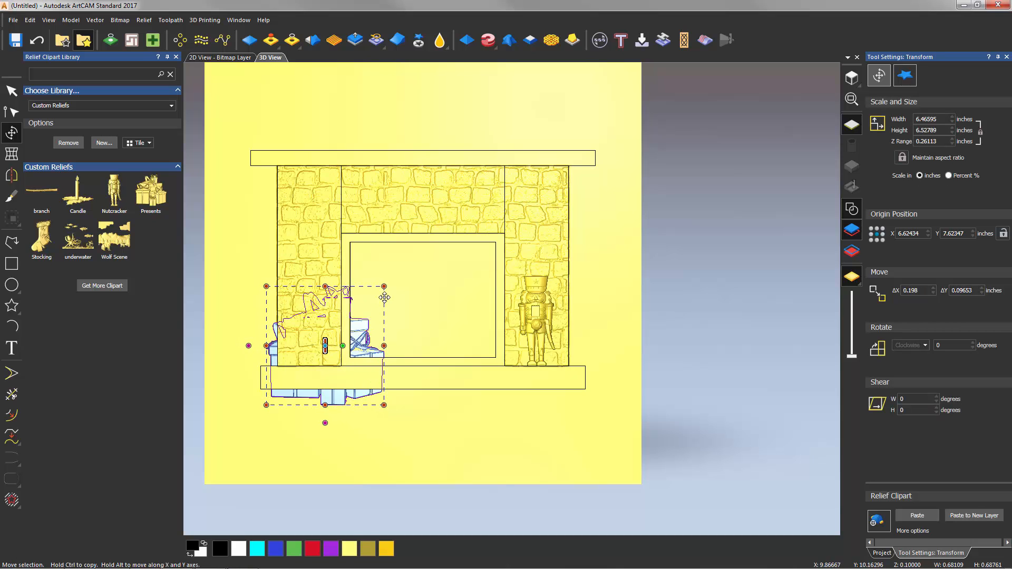
{"action": "left_click_drag", "start_coordinate": [384, 286], "coordinate": [393, 286]}
{"action": "left_click_drag", "start_coordinate": [365, 326], "coordinate": [365, 325]}
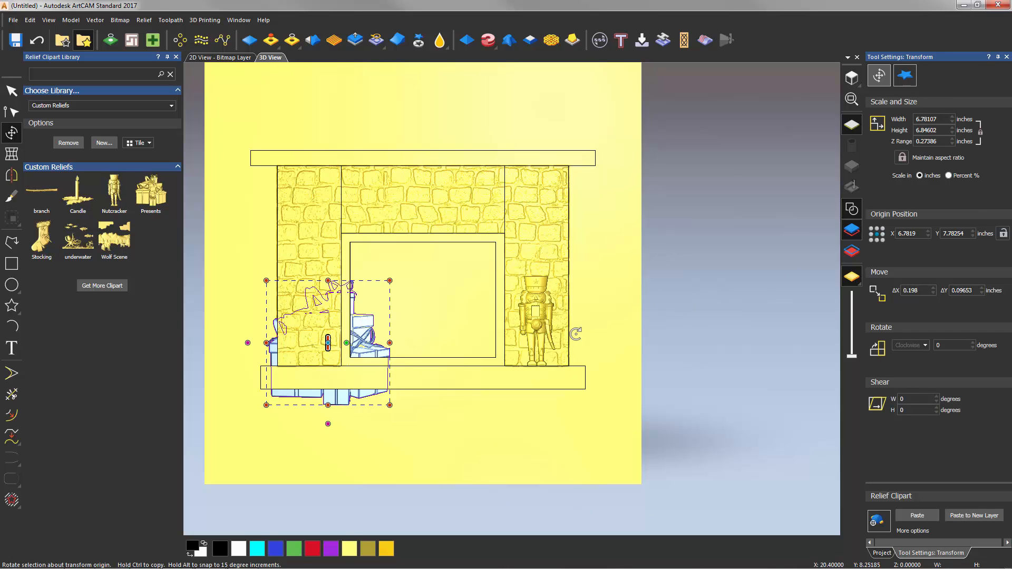
Paste the presents in Merge High mode, flush from the relief zero plane, and check them with the vectors hidden and shown
{"action": "left_click", "coordinate": [903, 79]}
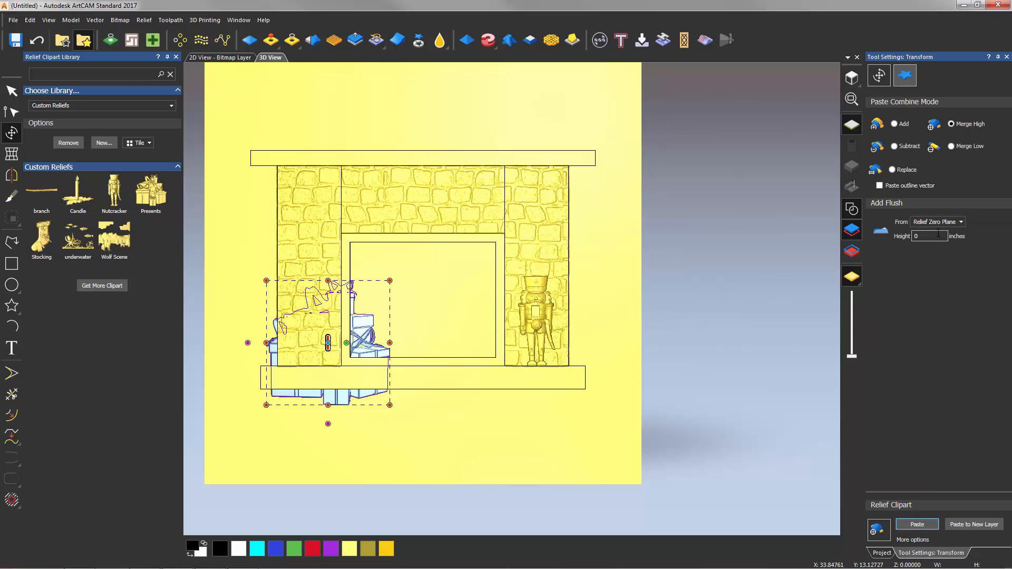
{"action": "left_click", "coordinate": [923, 525]}
{"action": "left_click", "coordinate": [852, 209]}
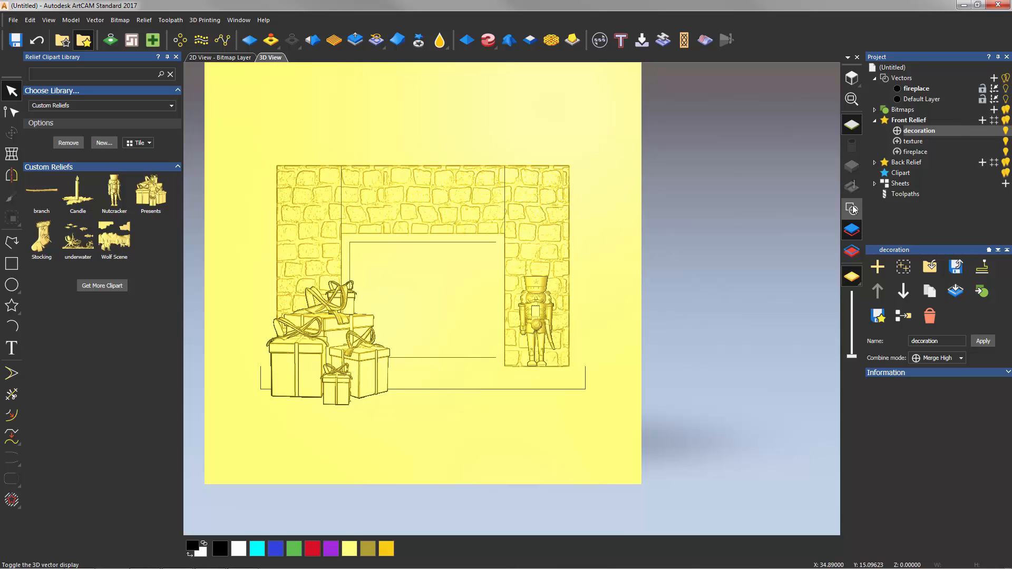
{"action": "left_click", "coordinate": [853, 210]}
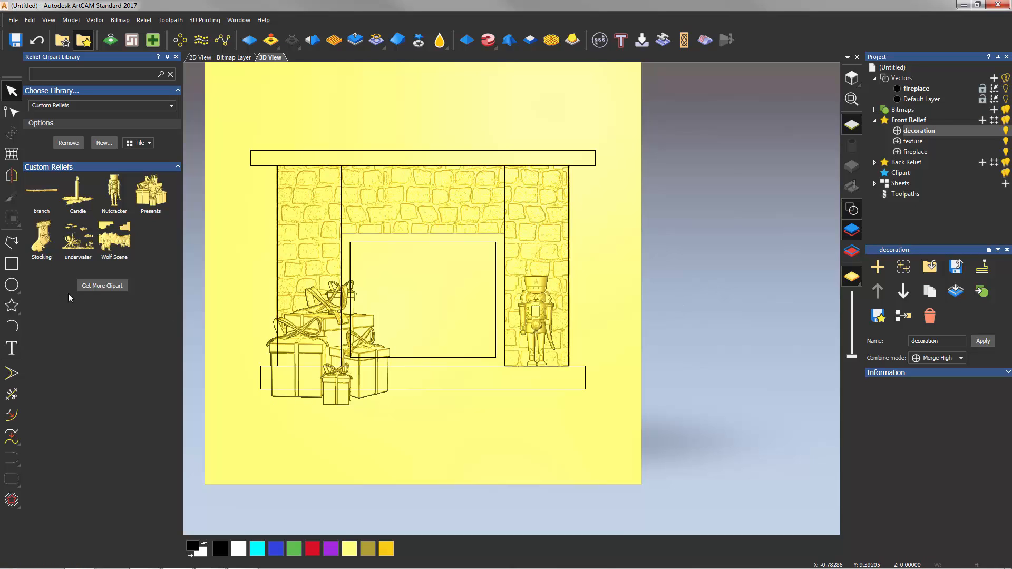
Place the Stocking clipart hanging from the mantel where the right column meets the firebox surround, scaled to about 3.64 by 5.67 inches
{"action": "left_click", "coordinate": [40, 246]}
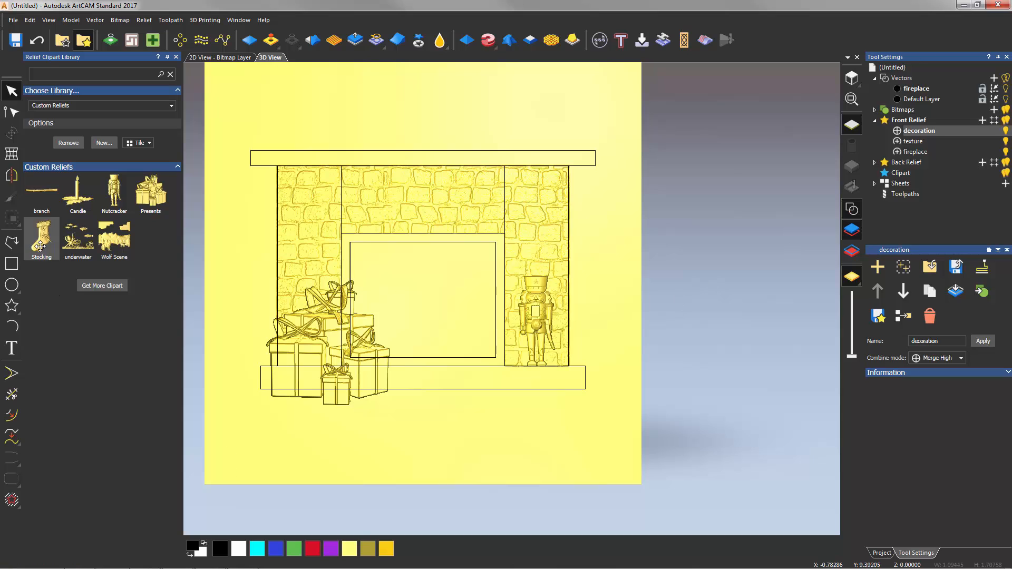
{"action": "left_click_drag", "start_coordinate": [40, 247], "coordinate": [224, 465]}
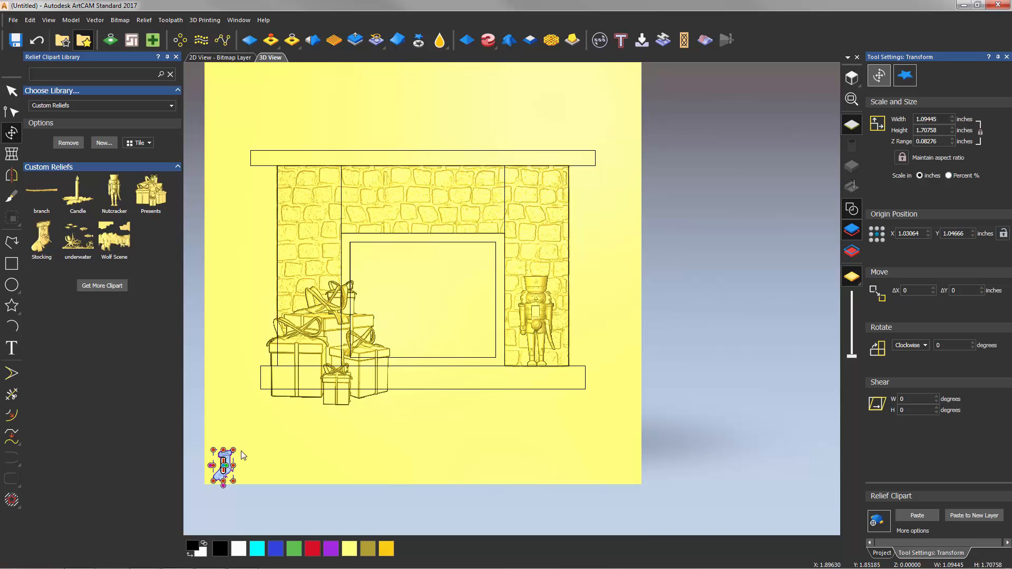
{"action": "left_click_drag", "start_coordinate": [234, 450], "coordinate": [303, 383]}
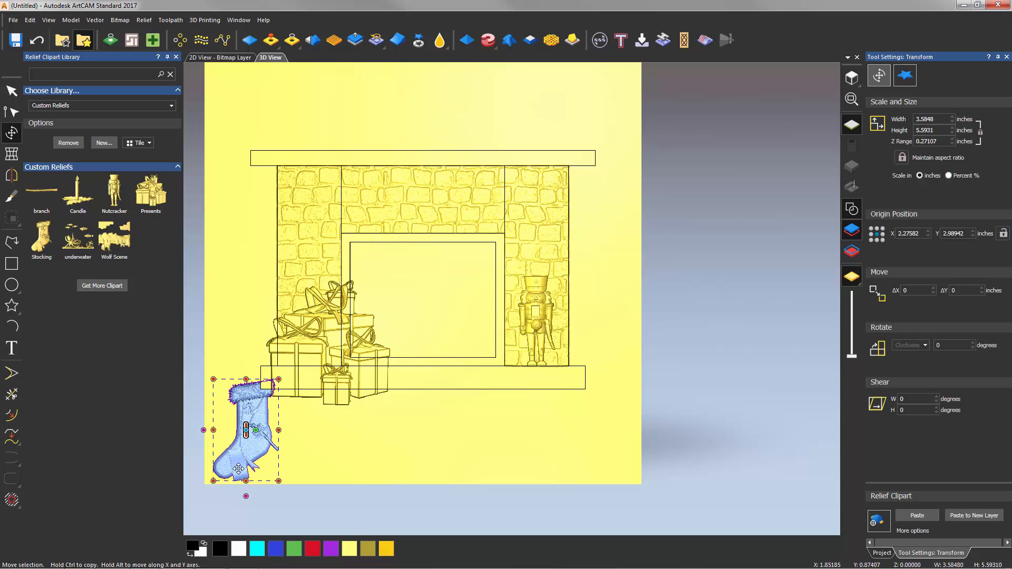
{"action": "left_click_drag", "start_coordinate": [238, 467], "coordinate": [496, 245]}
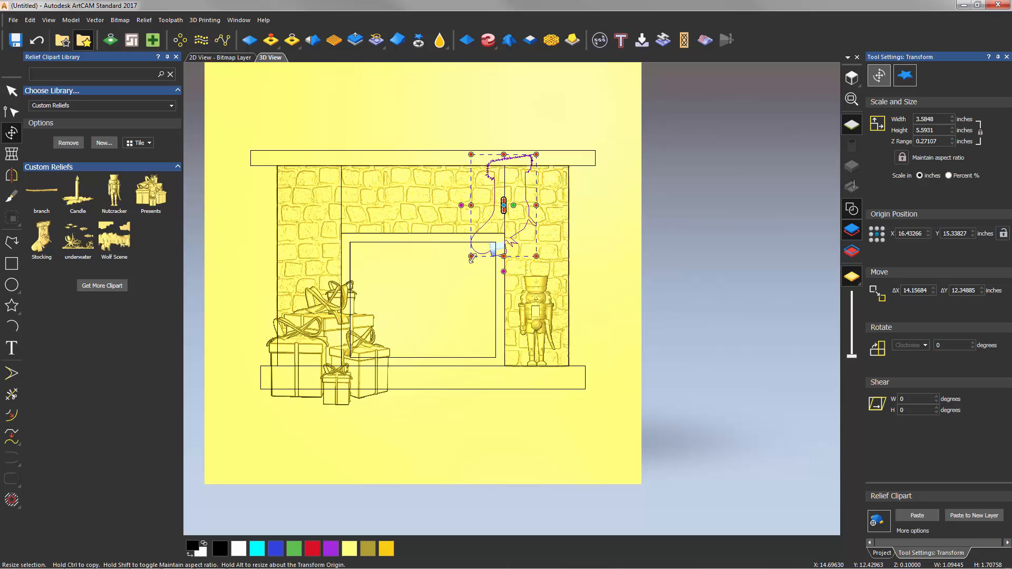
{"action": "left_click_drag", "start_coordinate": [472, 257], "coordinate": [470, 258]}
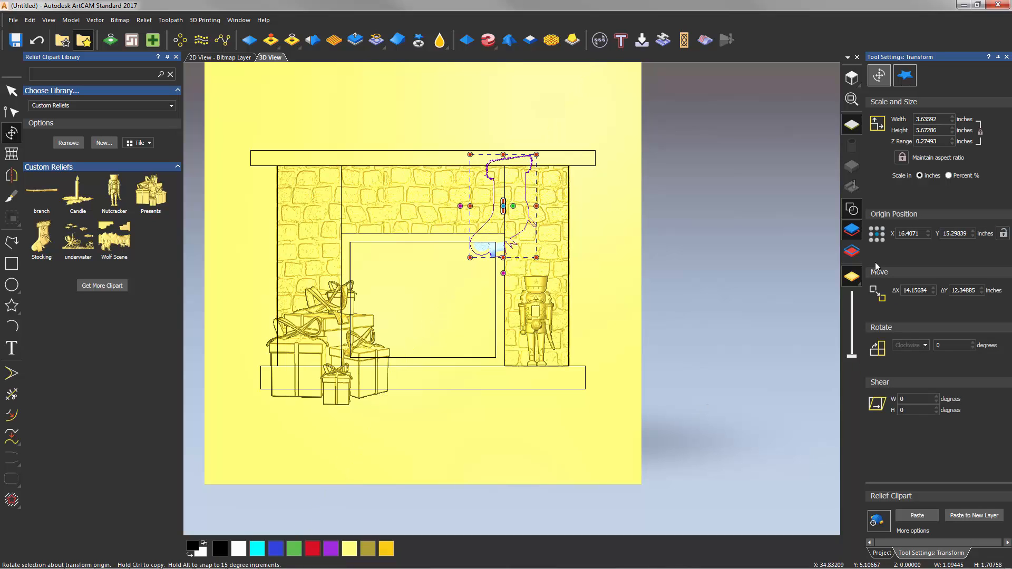
Paste the stocking in Merge High mode, flush at 0.7 inches from the relief zero plane, and hide the vectors
{"action": "left_click", "coordinate": [905, 75]}
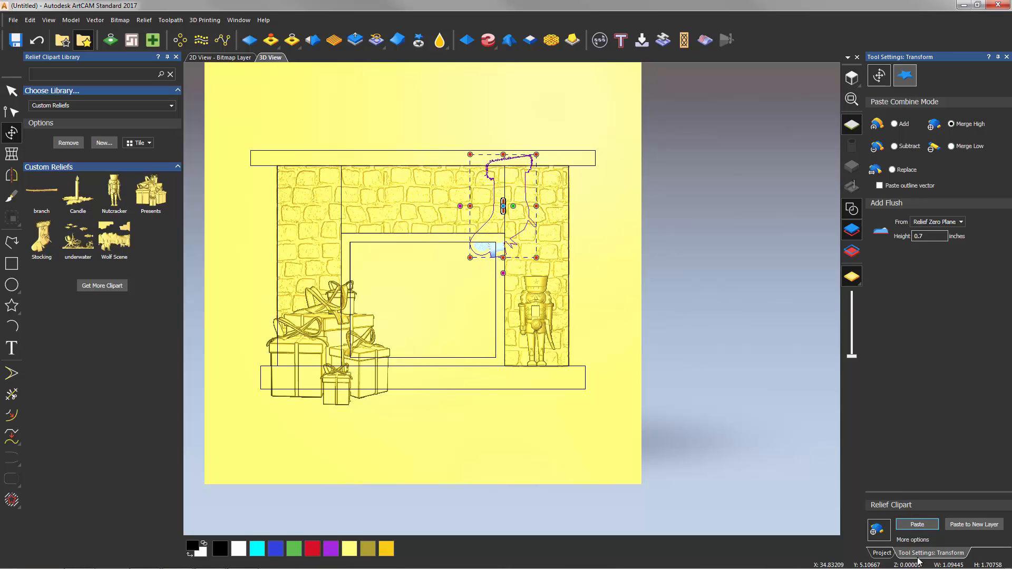
{"action": "left_click", "coordinate": [927, 525]}
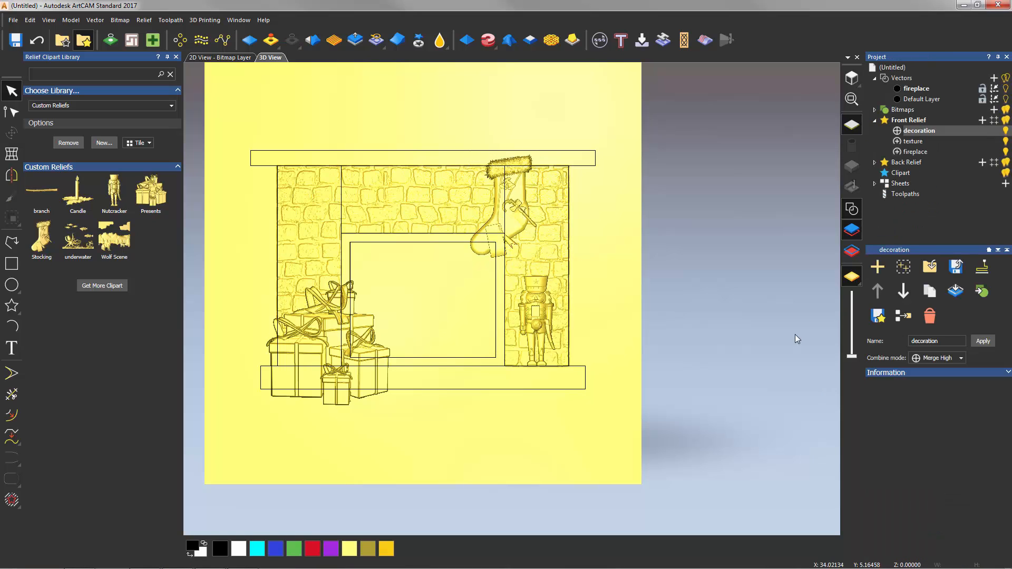
{"action": "left_click", "coordinate": [852, 209]}
Examine the decorated fireplace from several angles, with the zero plane hidden and shown, checking the presents, stocking and nutcracker
{"action": "left_click_drag", "start_coordinate": [533, 258], "coordinate": [501, 247]}
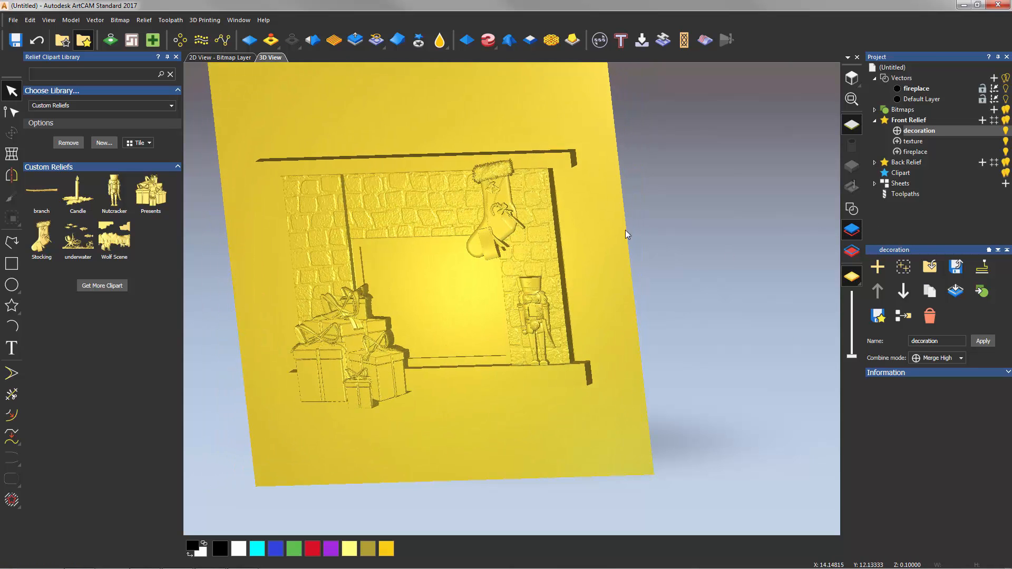
{"action": "left_click", "coordinate": [851, 124]}
{"action": "left_click_drag", "start_coordinate": [436, 371], "coordinate": [386, 320]}
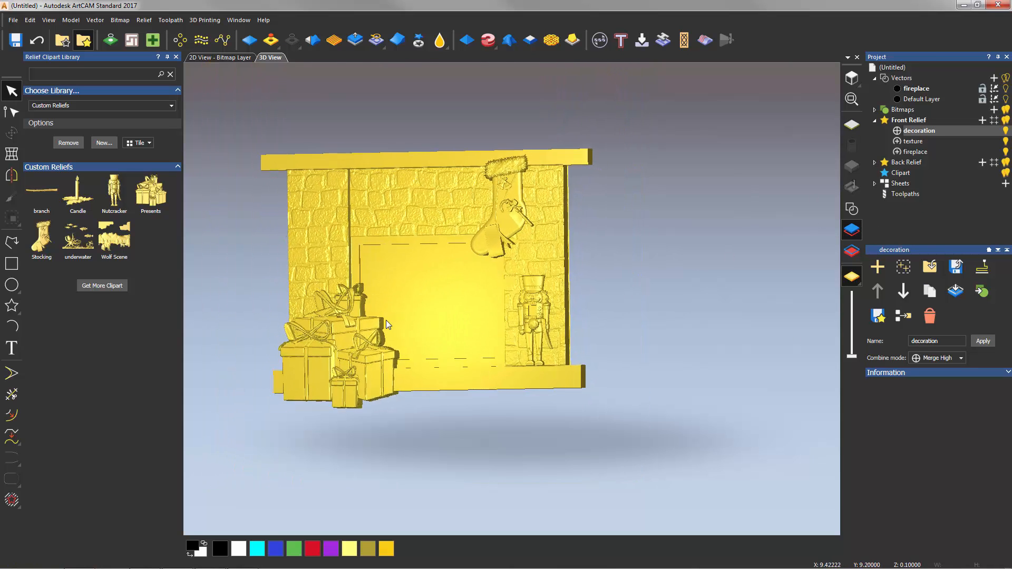
{"action": "scroll", "coordinate": [407, 259], "scroll_direction": "down", "scroll_amount": 1}
{"action": "scroll", "coordinate": [408, 256], "scroll_direction": "up", "scroll_amount": 2}
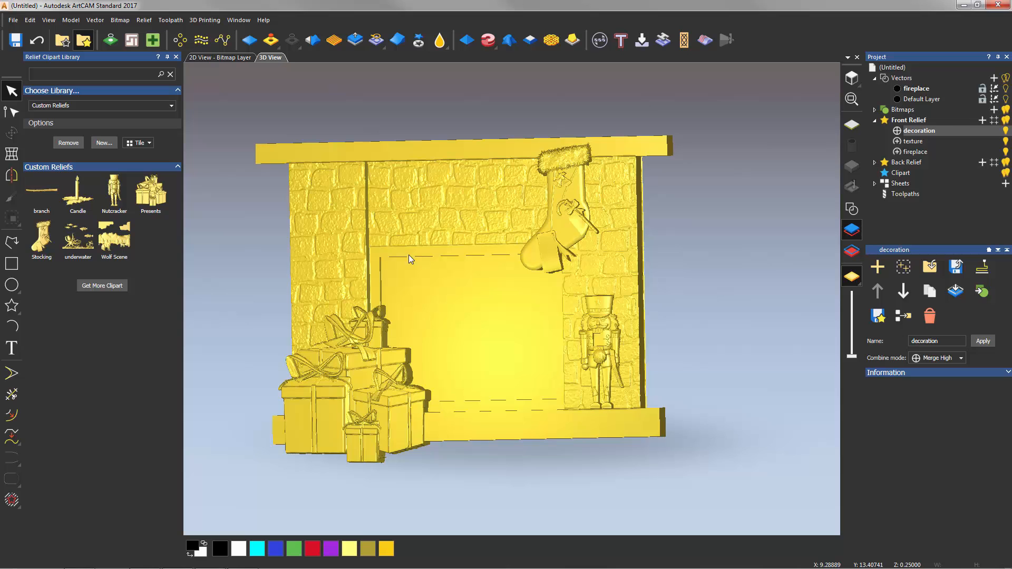
{"action": "left_click_drag", "start_coordinate": [343, 332], "coordinate": [494, 325]}
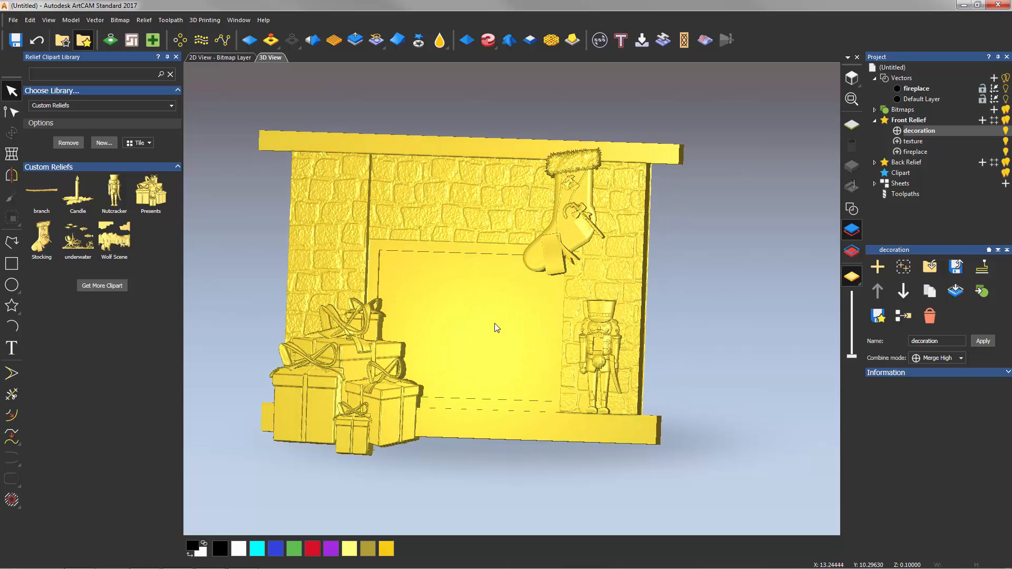
{"action": "left_click", "coordinate": [853, 128]}
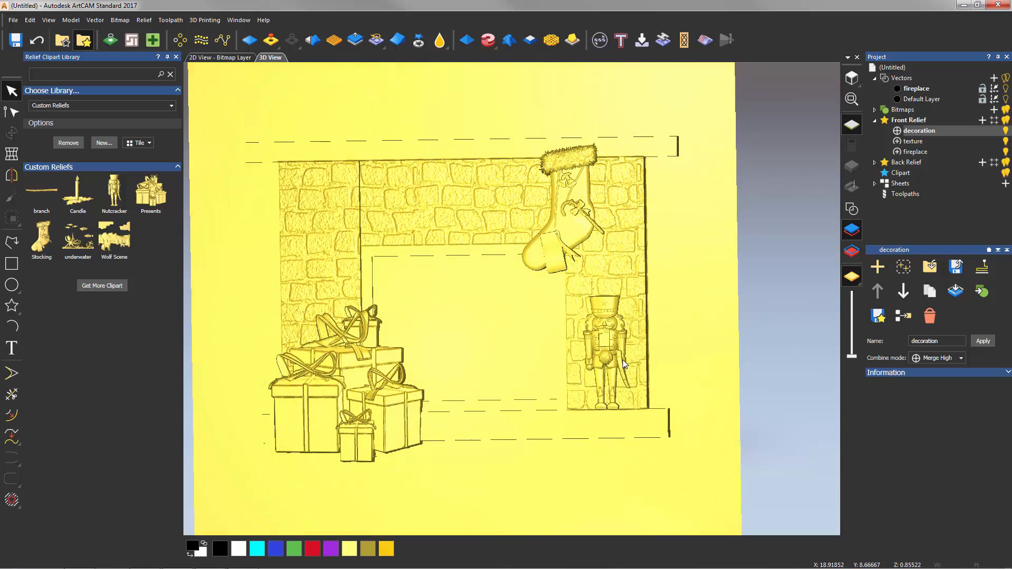
{"action": "left_click_drag", "start_coordinate": [622, 360], "coordinate": [317, 263]}
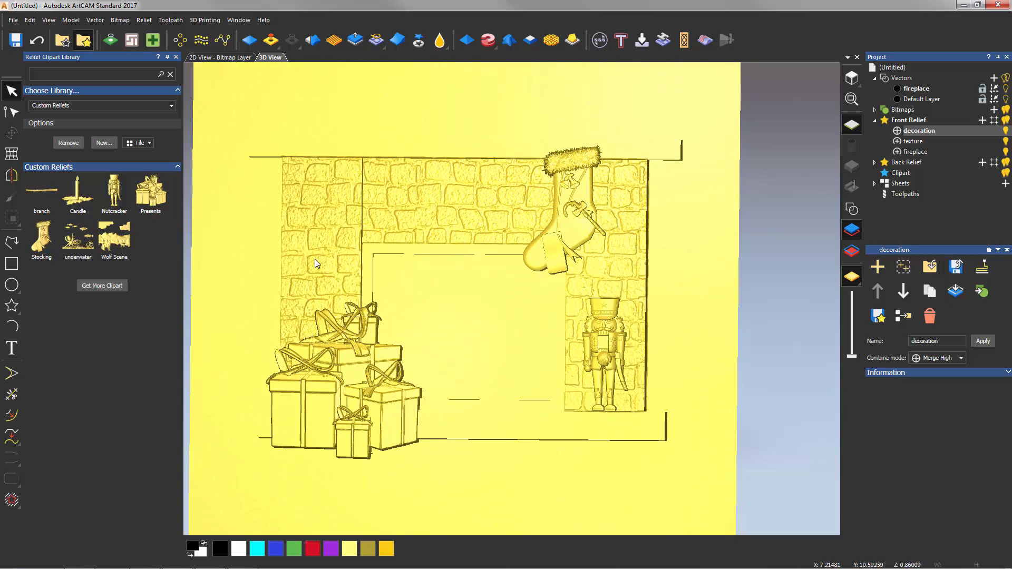
Close the clipart library and draw a rectangle about 6.2 by 1.47 inches below the hearth
{"action": "left_click", "coordinate": [176, 57]}
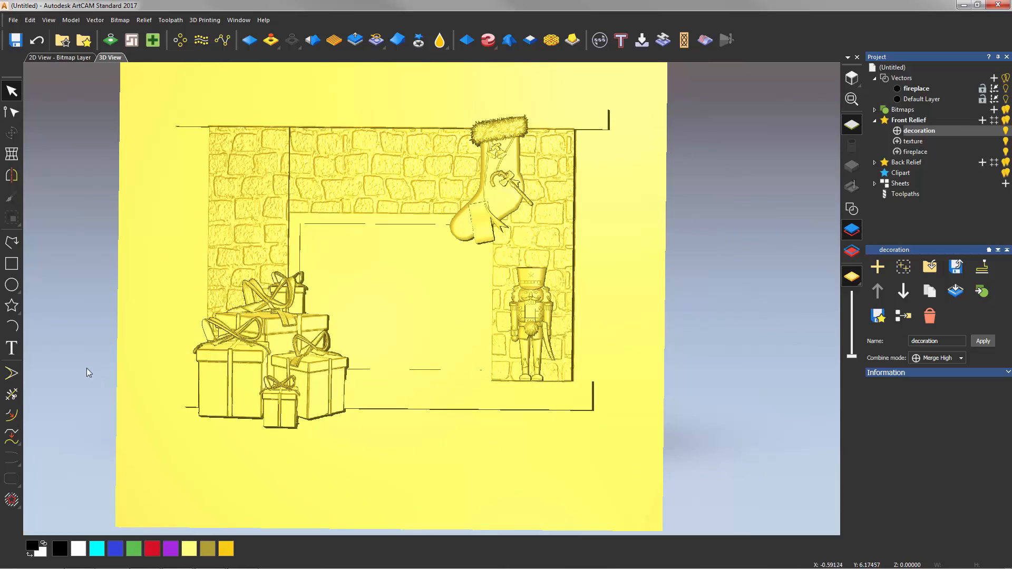
{"action": "left_click", "coordinate": [11, 264]}
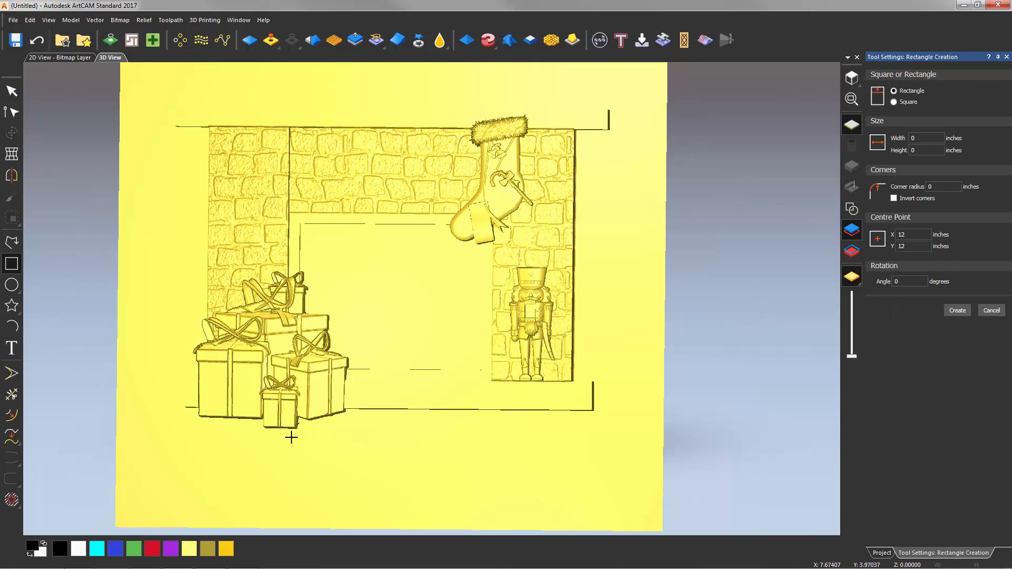
{"action": "left_click_drag", "start_coordinate": [372, 442], "coordinate": [489, 471]}
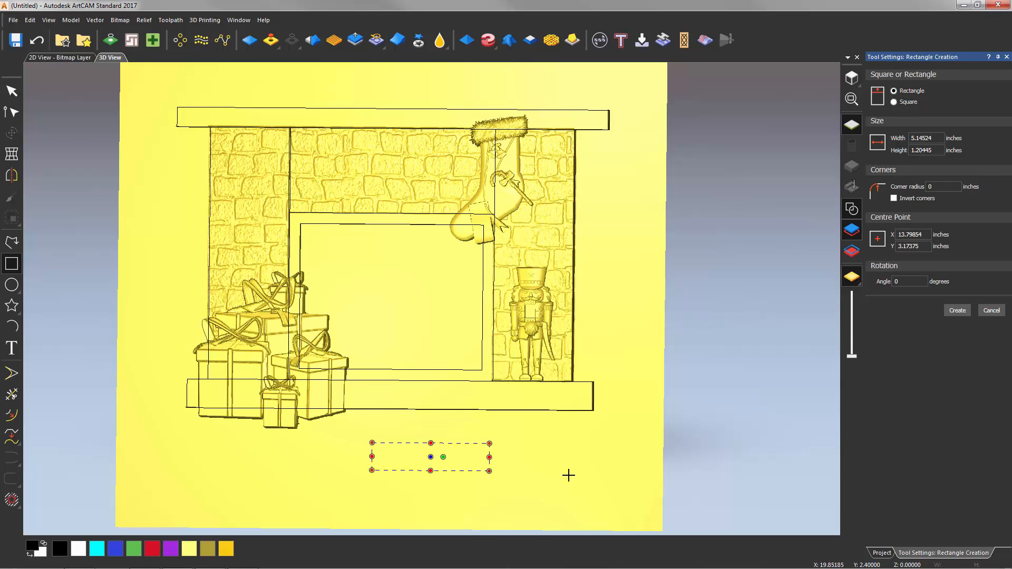
{"action": "left_click_drag", "start_coordinate": [489, 456], "coordinate": [501, 457]}
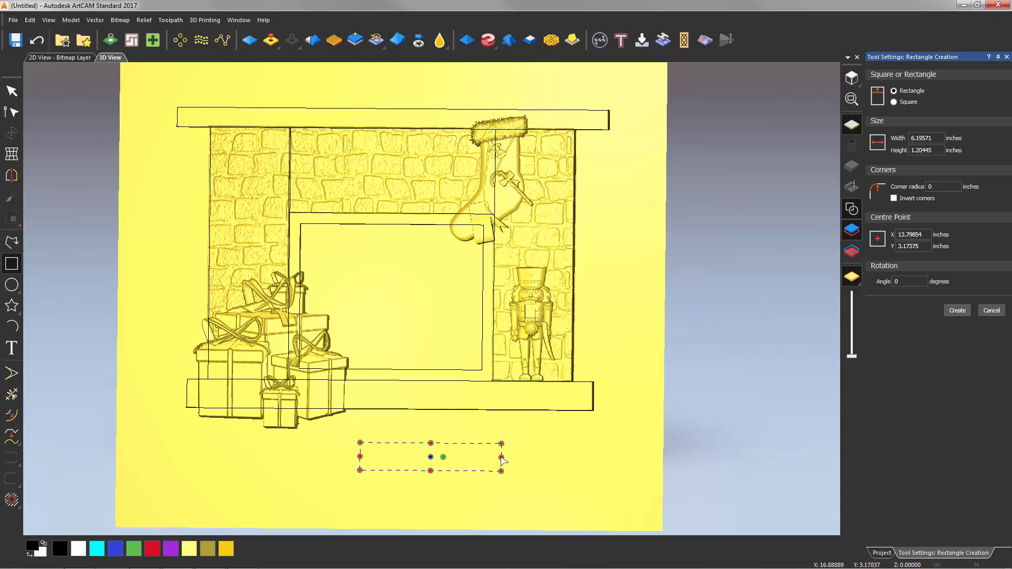
{"action": "left_click_drag", "start_coordinate": [431, 471], "coordinate": [431, 474]}
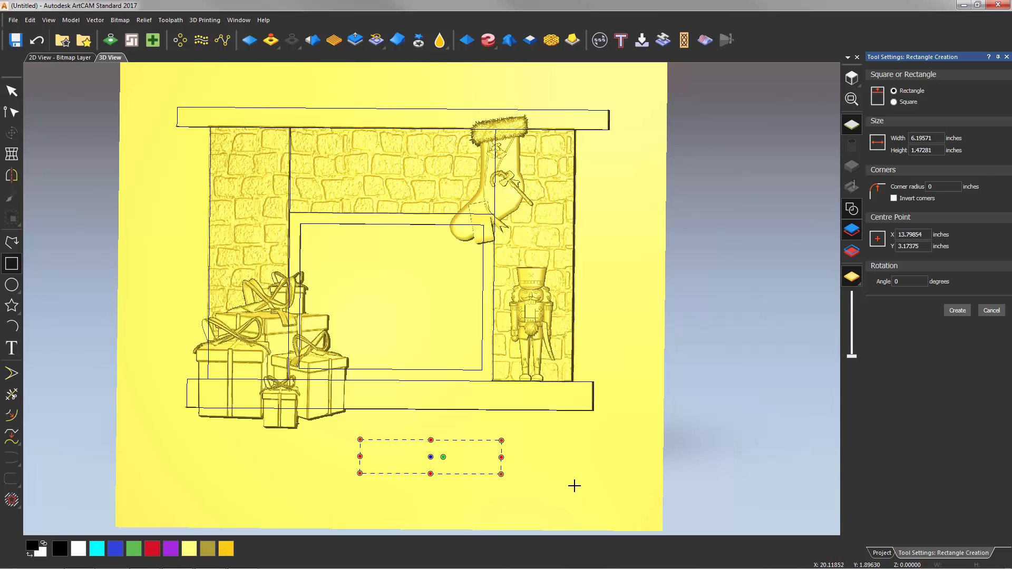
{"action": "key", "text": "Return"}
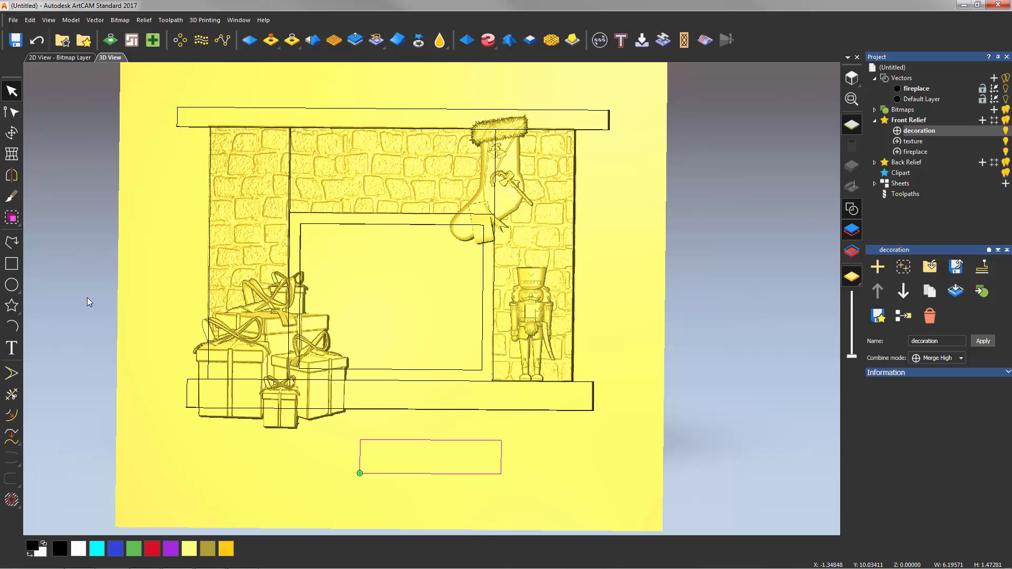
Draw a horizontal polyline across the middle of the new rectangle, from the midpoint of its left side to that of its right side
{"action": "left_click", "coordinate": [12, 243]}
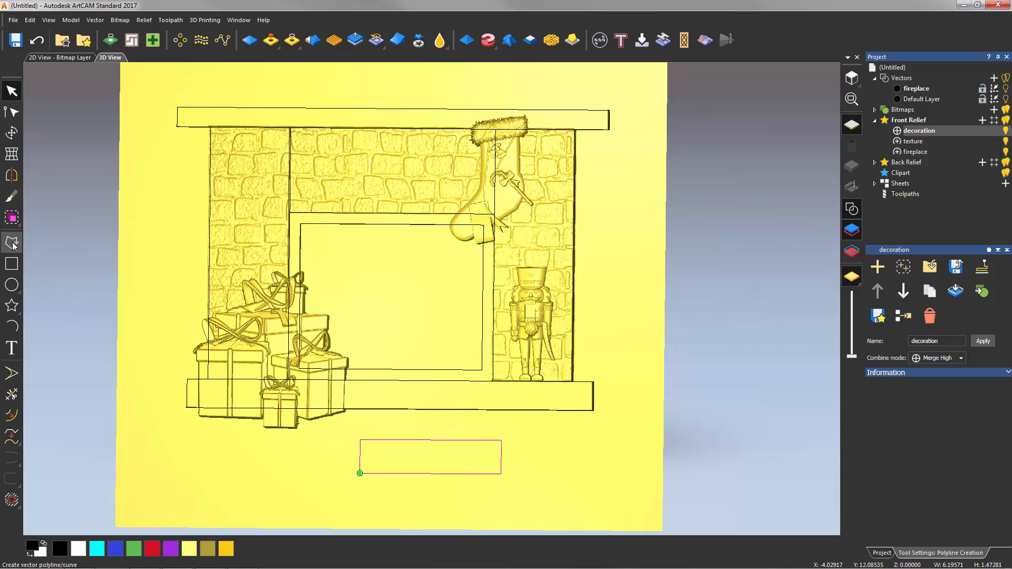
{"action": "left_click", "coordinate": [360, 457]}
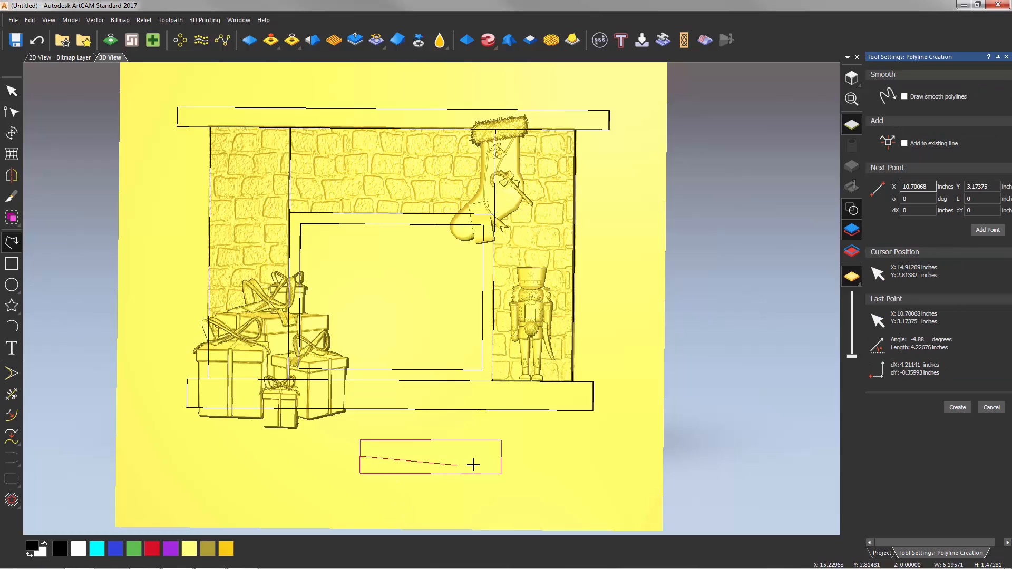
{"action": "left_click", "coordinate": [500, 458]}
{"action": "right_click", "coordinate": [500, 457]}
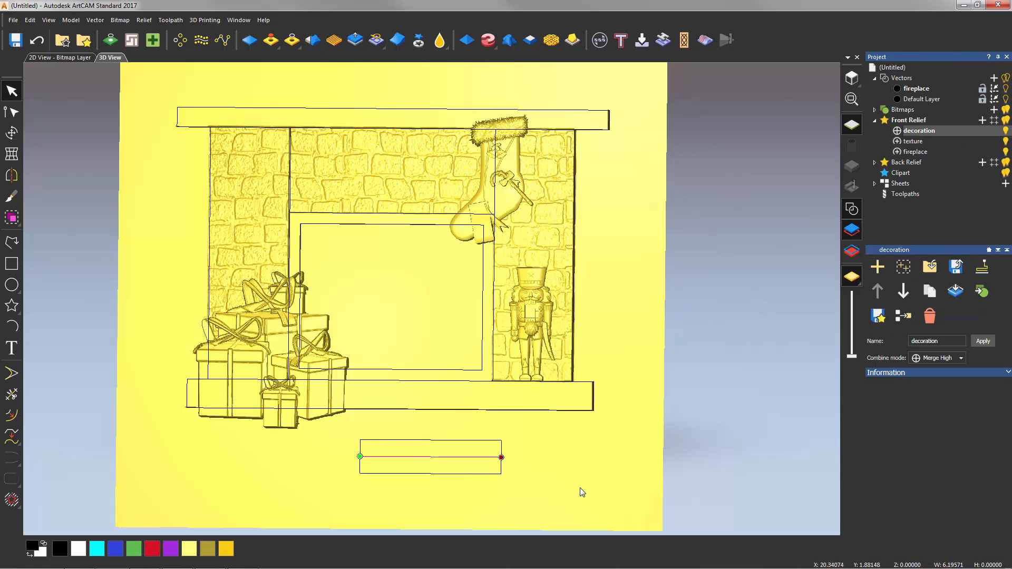
{"action": "left_click", "coordinate": [580, 491]}
{"action": "left_click", "coordinate": [468, 458]}
Draw an outward-bulging arc about 0.41 by 1.47 inches between the rectangle's two left corners, and move it clear of the rectangle's left side
{"action": "left_click", "coordinate": [11, 327]}
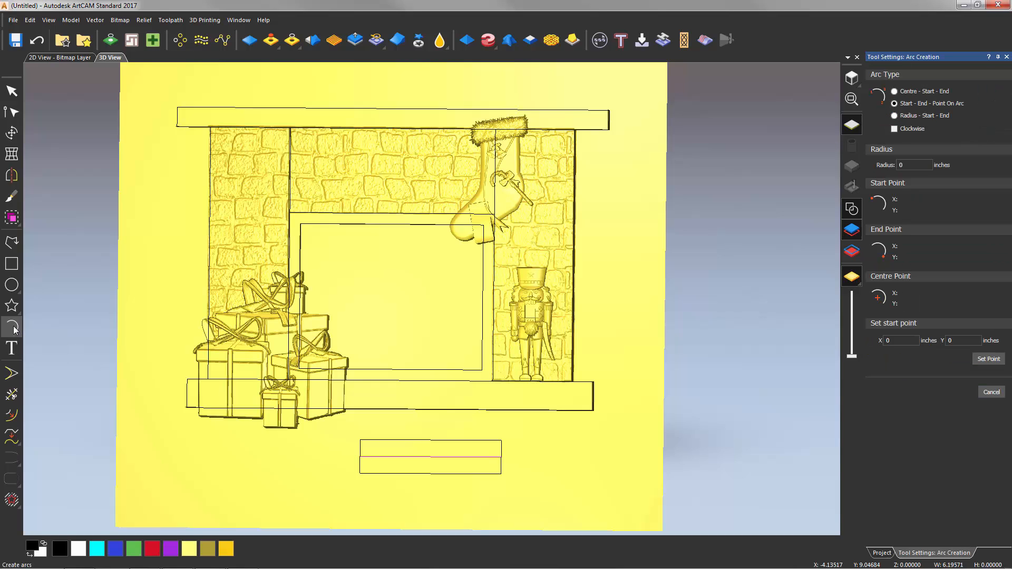
{"action": "left_click", "coordinate": [359, 439]}
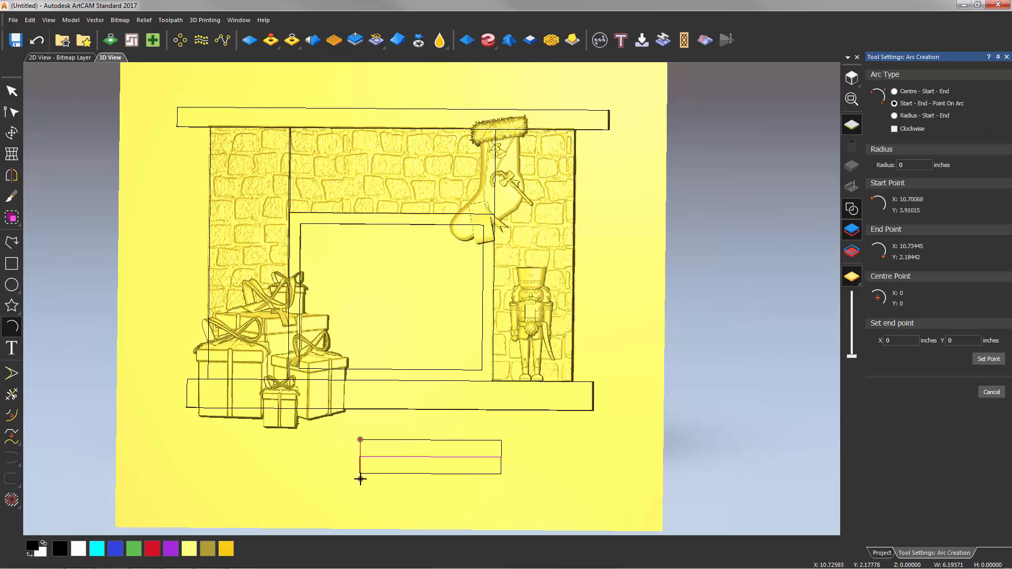
{"action": "left_click", "coordinate": [360, 473]}
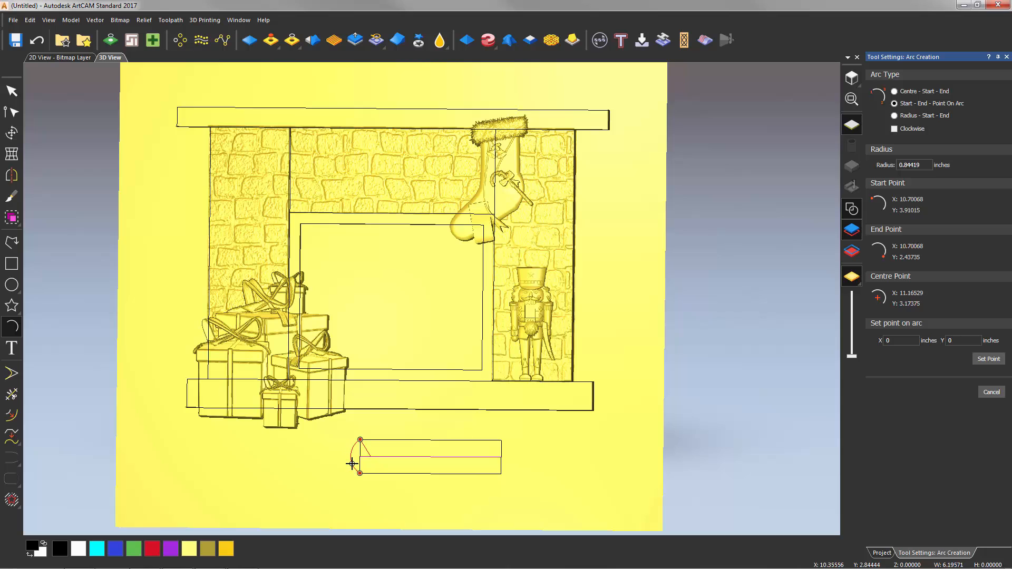
{"action": "left_click", "coordinate": [352, 464]}
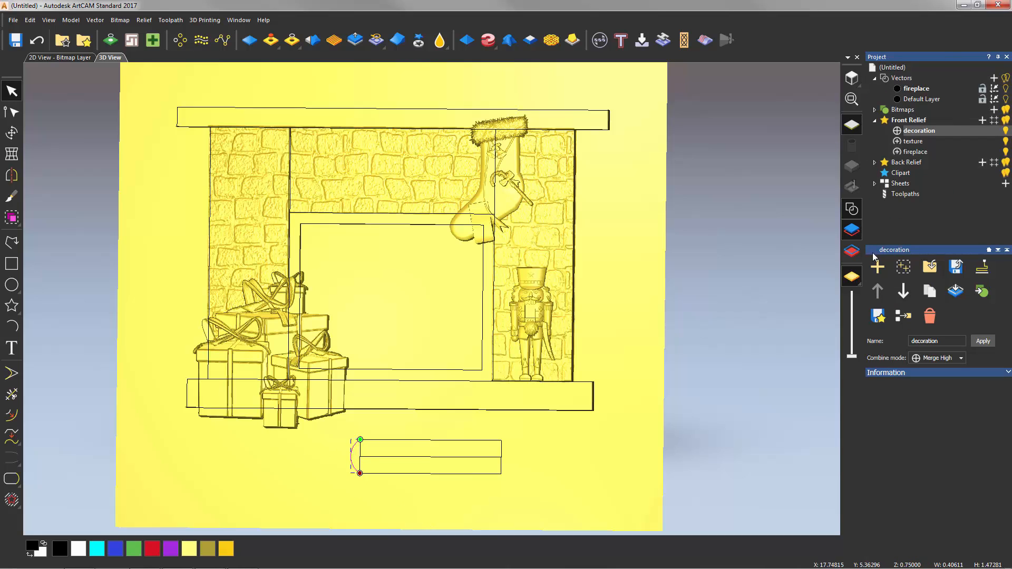
{"action": "left_click_drag", "start_coordinate": [353, 462], "coordinate": [317, 462]}
{"action": "left_click", "coordinate": [376, 457]}
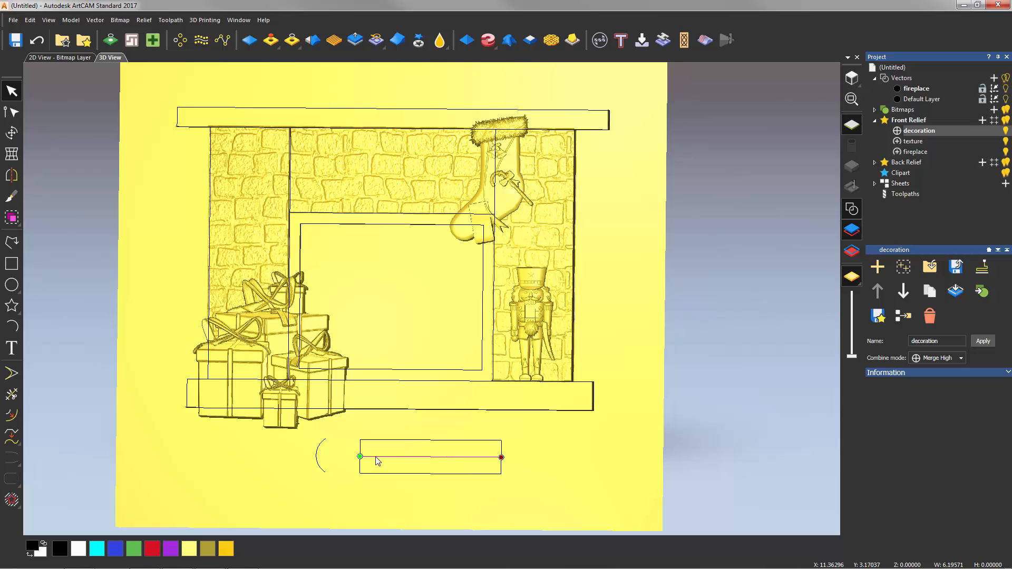
{"action": "scroll", "coordinate": [395, 466], "scroll_direction": "up", "scroll_amount": 1}
{"action": "scroll", "coordinate": [469, 478], "scroll_direction": "up", "scroll_amount": 1}
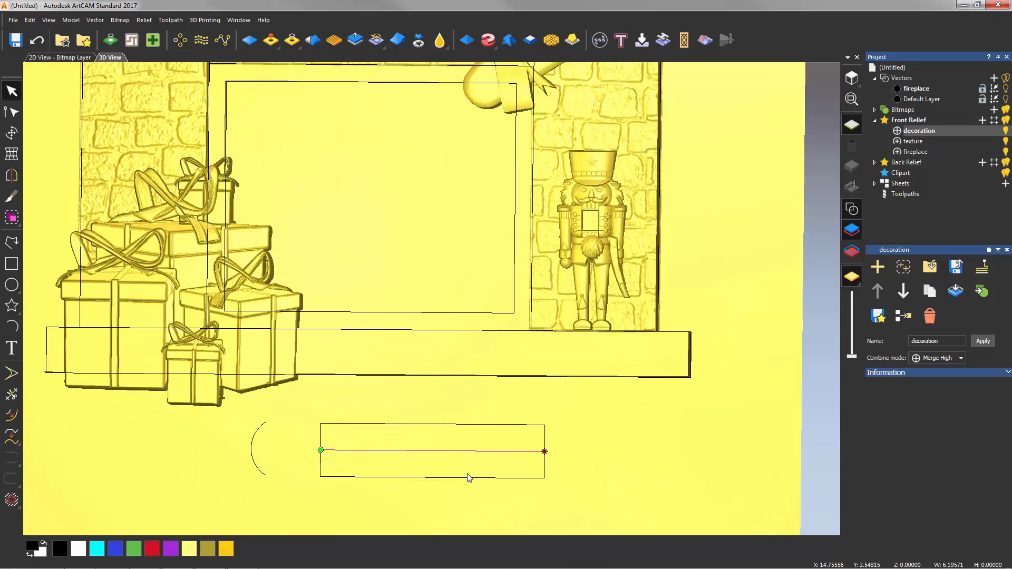
{"action": "left_click", "coordinate": [469, 479]}
{"action": "scroll", "coordinate": [466, 477], "scroll_direction": "down", "scroll_amount": 1}
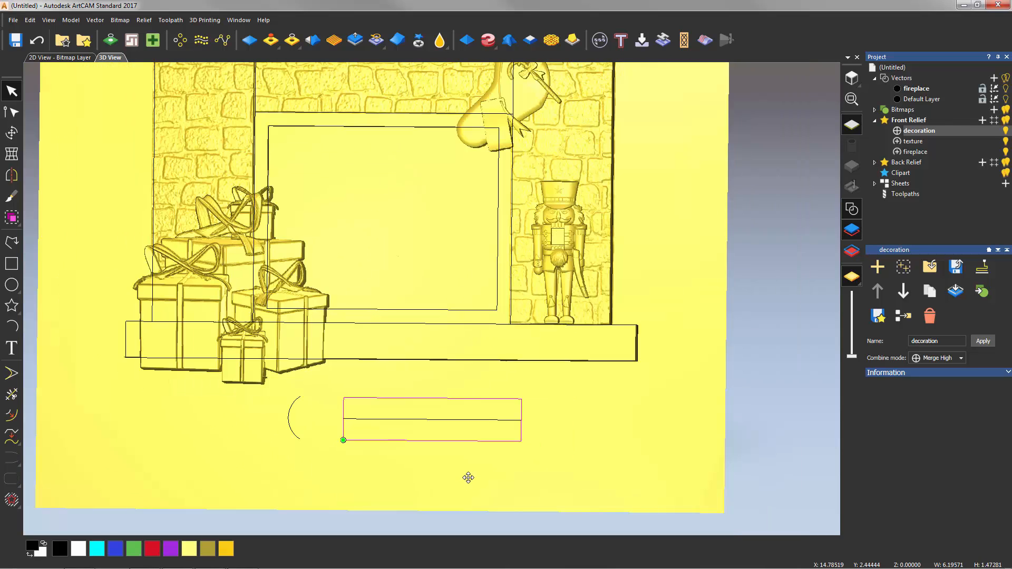
{"action": "left_click", "coordinate": [445, 433]}
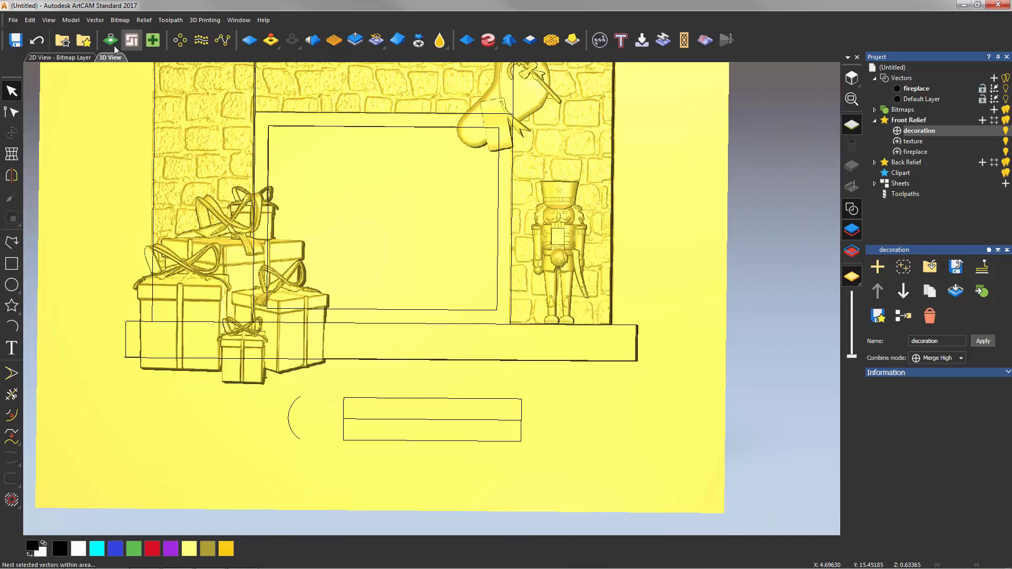
{"action": "left_click", "coordinate": [479, 42]}
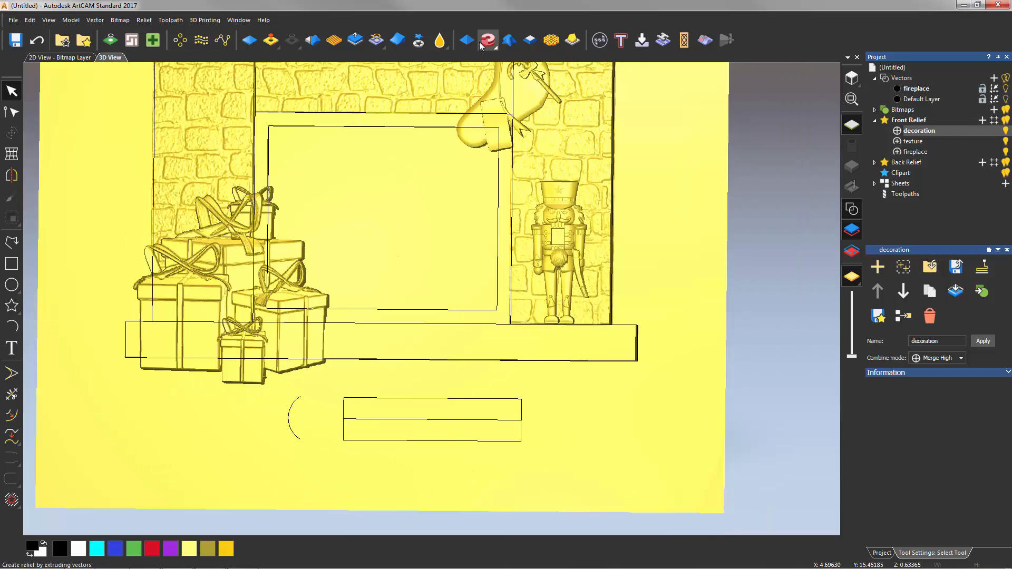
{"action": "left_click", "coordinate": [457, 422]}
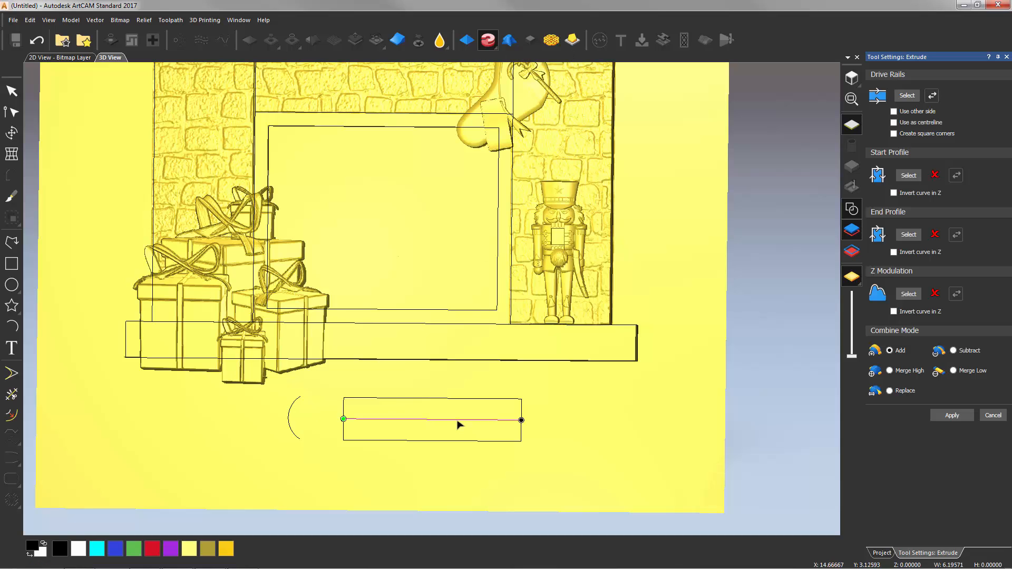
{"action": "left_click", "coordinate": [907, 96]}
{"action": "left_click", "coordinate": [893, 122]}
{"action": "left_click", "coordinate": [293, 431]}
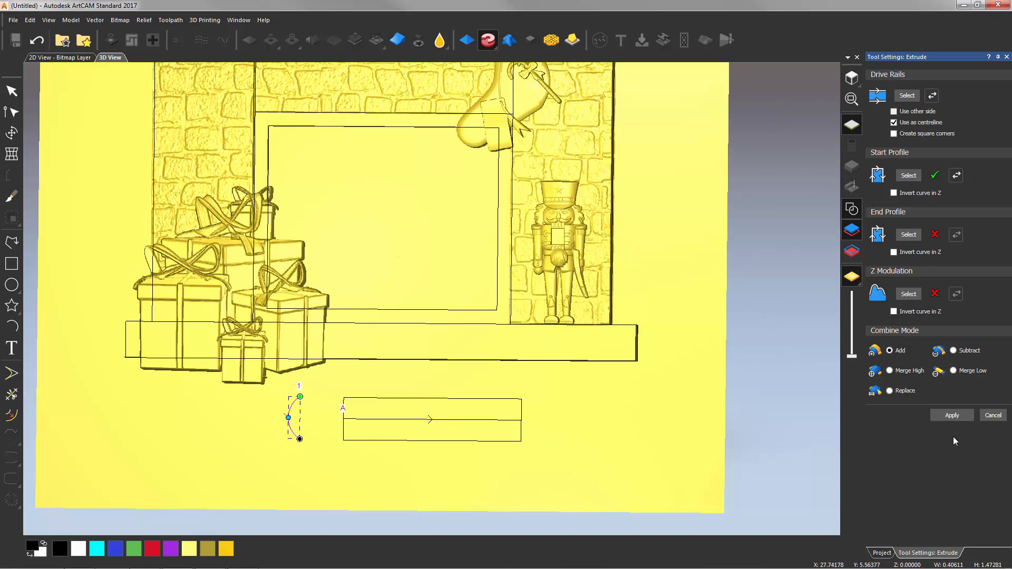
{"action": "left_click", "coordinate": [876, 553]}
{"action": "right_click", "coordinate": [921, 132]}
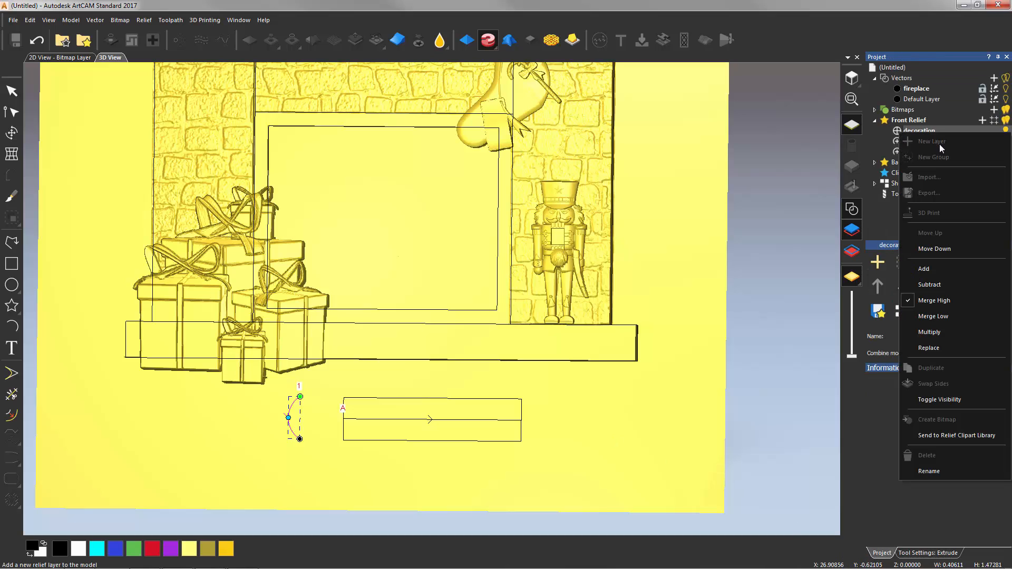
{"action": "left_click", "coordinate": [916, 553]}
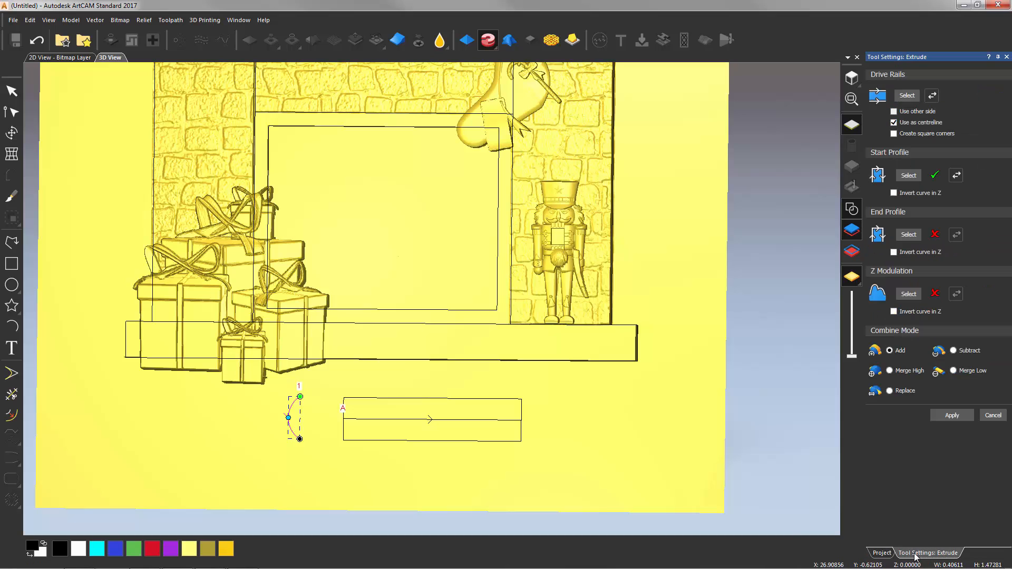
{"action": "left_click", "coordinate": [993, 415]}
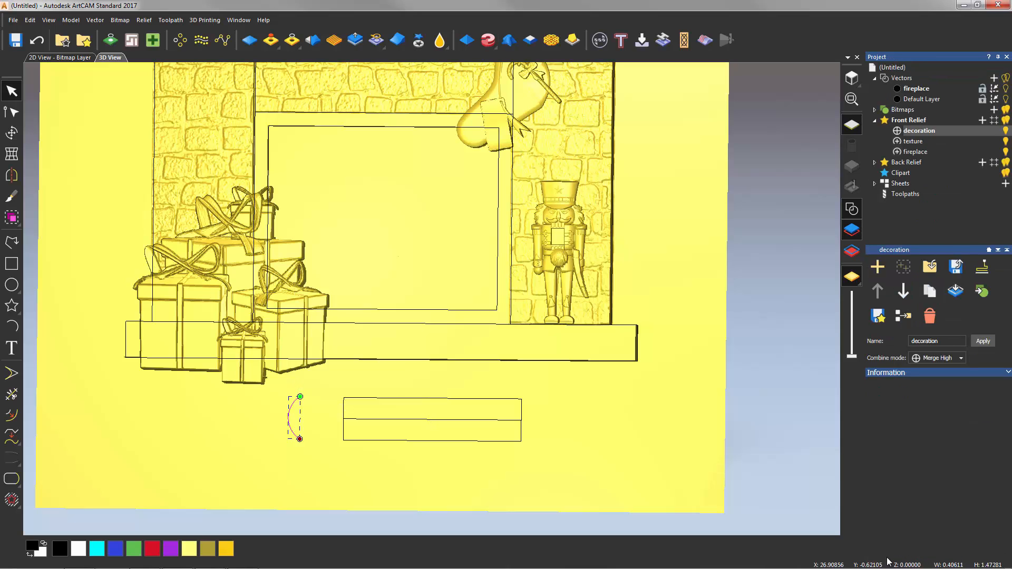
Add a new relief layer above the decoration layer and name it "logs"
{"action": "right_click", "coordinate": [915, 131]}
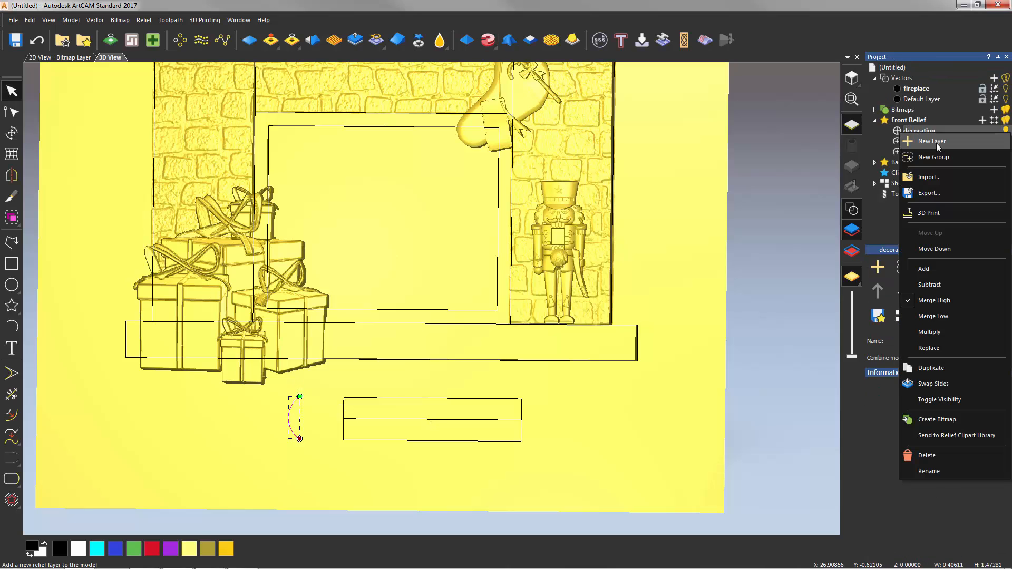
{"action": "left_click", "coordinate": [936, 143]}
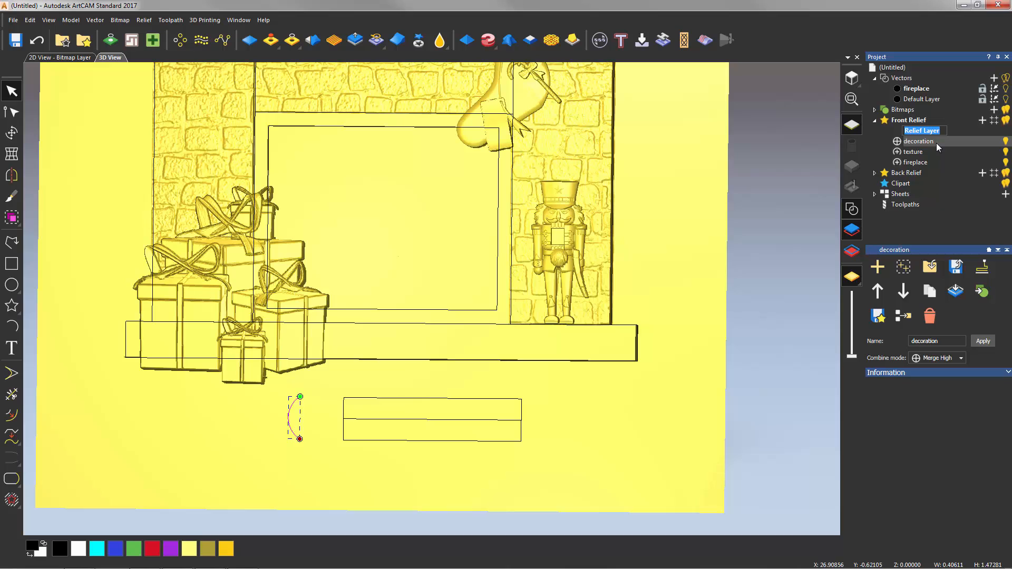
{"action": "type", "text": "logs"}
{"action": "key", "text": "Return"}
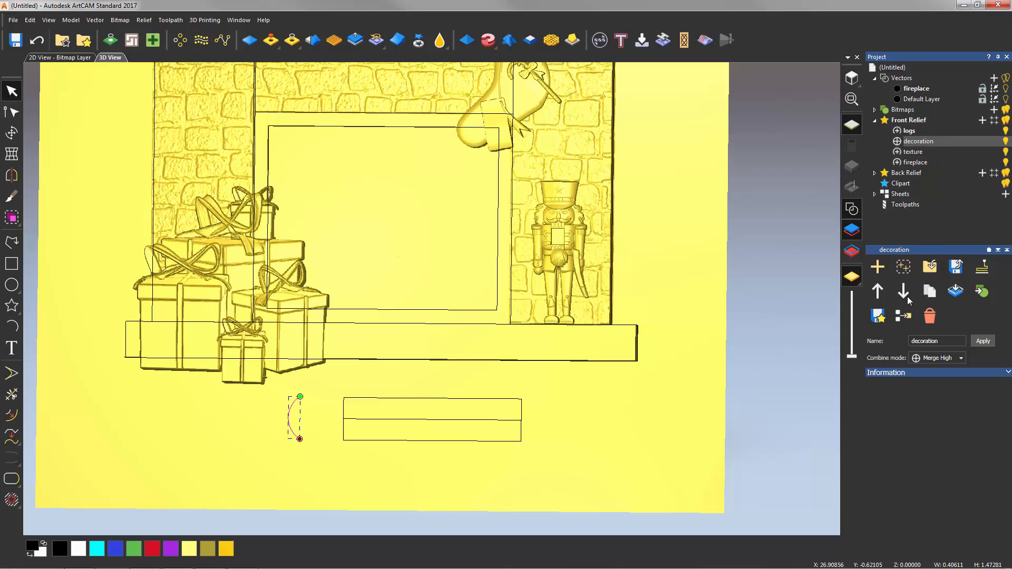
Extrude the arc as start profile along the rectangle's horizontal midline, using the line as centreline and the Add combine mode
{"action": "left_click", "coordinate": [332, 411]}
{"action": "left_click", "coordinate": [487, 42]}
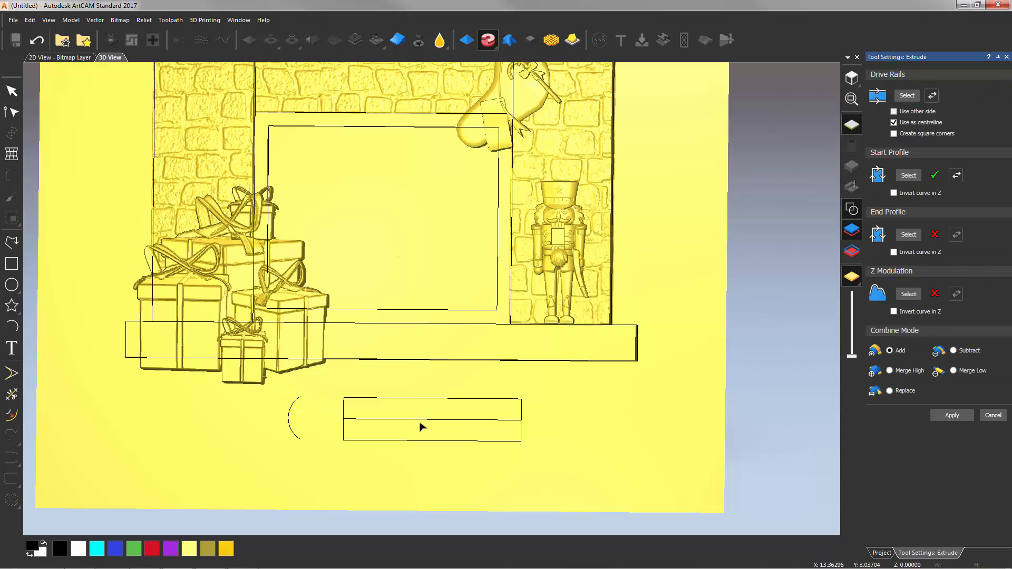
{"action": "left_click", "coordinate": [422, 420]}
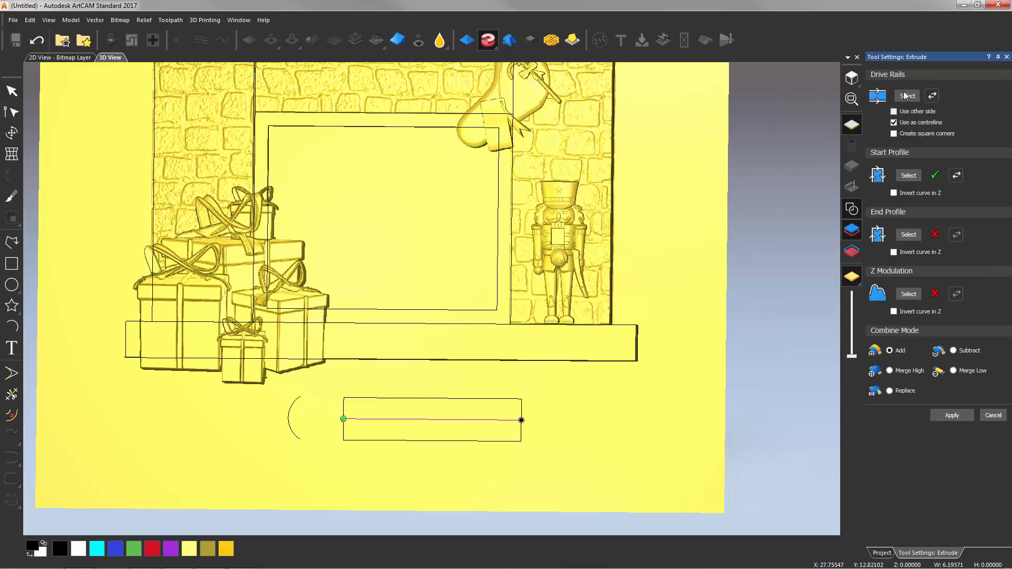
{"action": "left_click", "coordinate": [894, 123]}
{"action": "left_click", "coordinate": [894, 122]}
{"action": "left_click", "coordinate": [289, 423]}
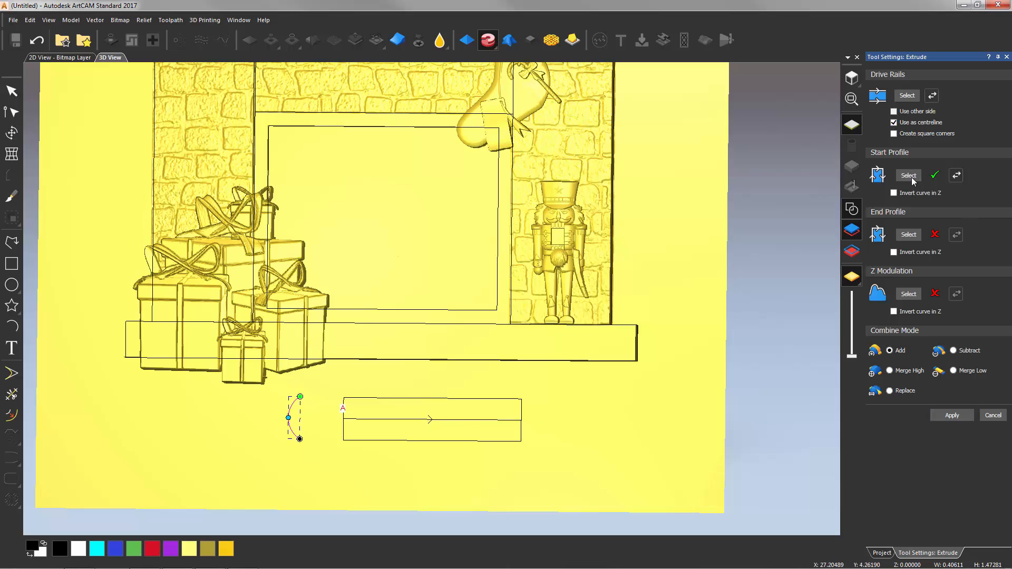
{"action": "mouse_move", "coordinate": [419, 445]}
{"action": "left_mouse_down"}
{"action": "mouse_move", "coordinate": [421, 337]}
{"action": "mouse_move", "coordinate": [487, 232]}
{"action": "mouse_move", "coordinate": [360, 456]}
{"action": "left_mouse_up"}
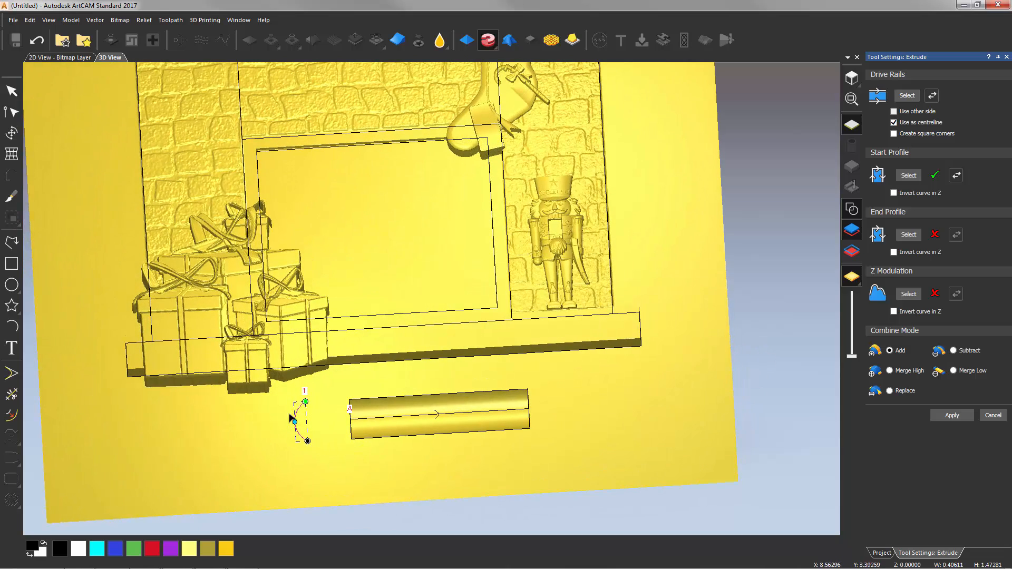
Invert the extrusion's start profile curve in Z, apply it to form the rounded log and close the Extrude tool
{"action": "left_click", "coordinate": [894, 193]}
{"action": "left_click_drag", "start_coordinate": [389, 430], "coordinate": [528, 238]}
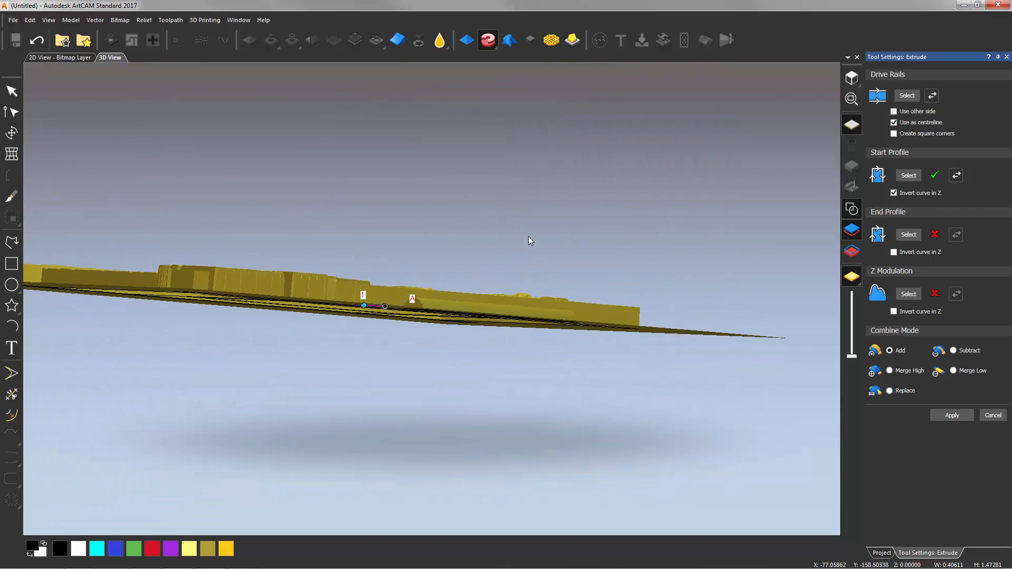
{"action": "left_click_drag", "start_coordinate": [383, 454], "coordinate": [376, 465]}
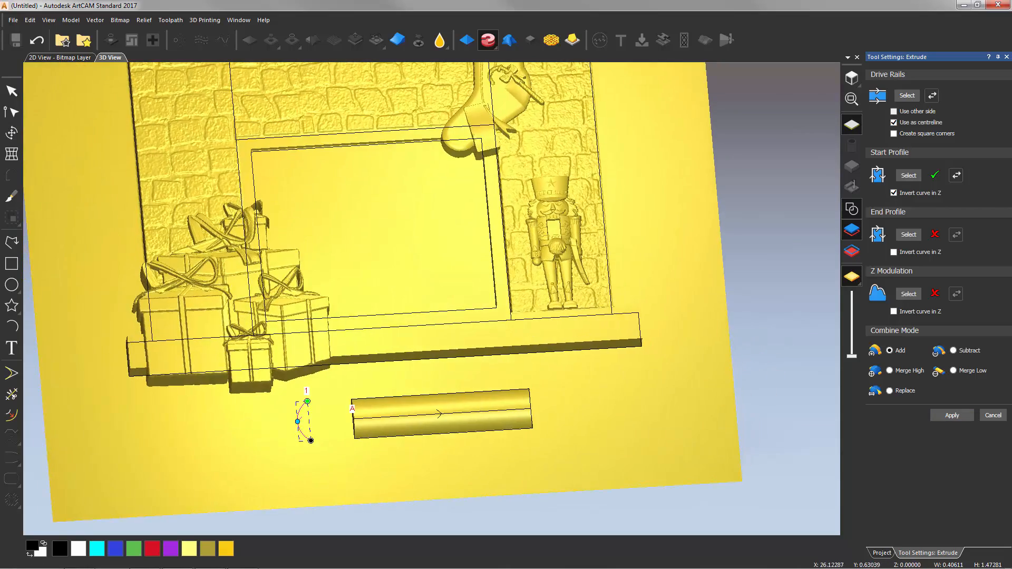
{"action": "left_click", "coordinate": [941, 415]}
{"action": "left_click", "coordinate": [993, 416]}
{"action": "left_click_drag", "start_coordinate": [596, 403], "coordinate": [561, 459]}
{"action": "left_click_drag", "start_coordinate": [195, 227], "coordinate": [184, 242]}
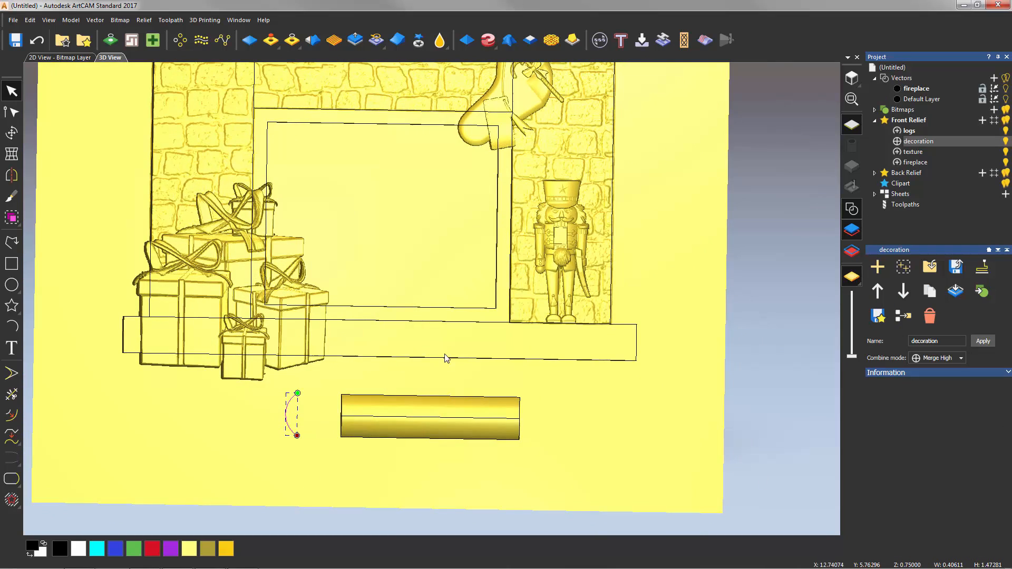
{"action": "scroll", "coordinate": [432, 357], "scroll_direction": "down", "scroll_amount": 3}
{"action": "left_click", "coordinate": [514, 405]}
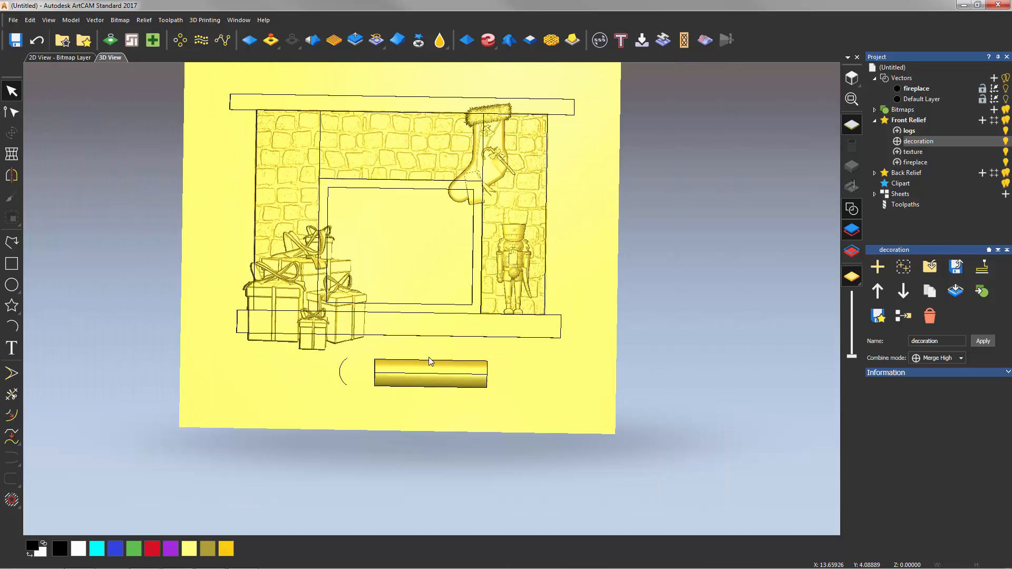
{"action": "scroll", "coordinate": [429, 357], "scroll_direction": "up", "scroll_amount": 3}
{"action": "left_click_drag", "start_coordinate": [319, 211], "coordinate": [285, 215]}
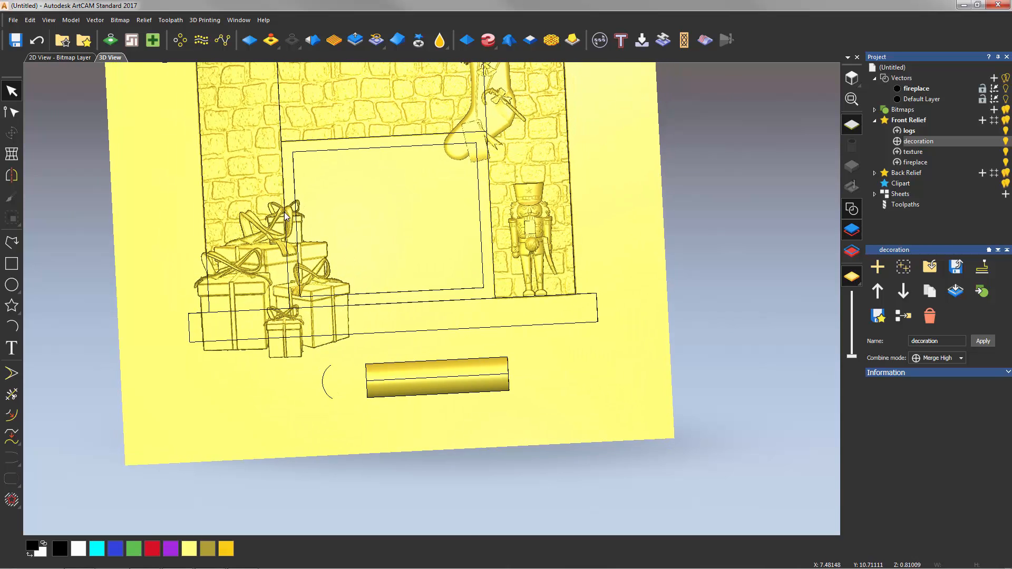
Select the log's rectangle and start a Texture Relief limited to the selected vector, loading WoodGrain.rlf from file
{"action": "left_click", "coordinate": [504, 392]}
{"action": "left_click", "coordinate": [853, 79]}
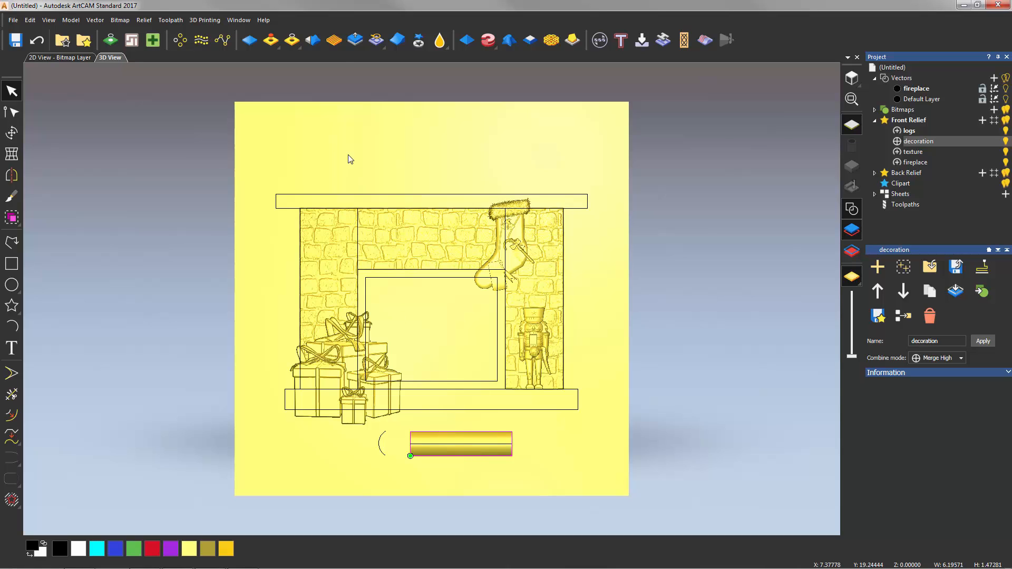
{"action": "left_click", "coordinate": [334, 41]}
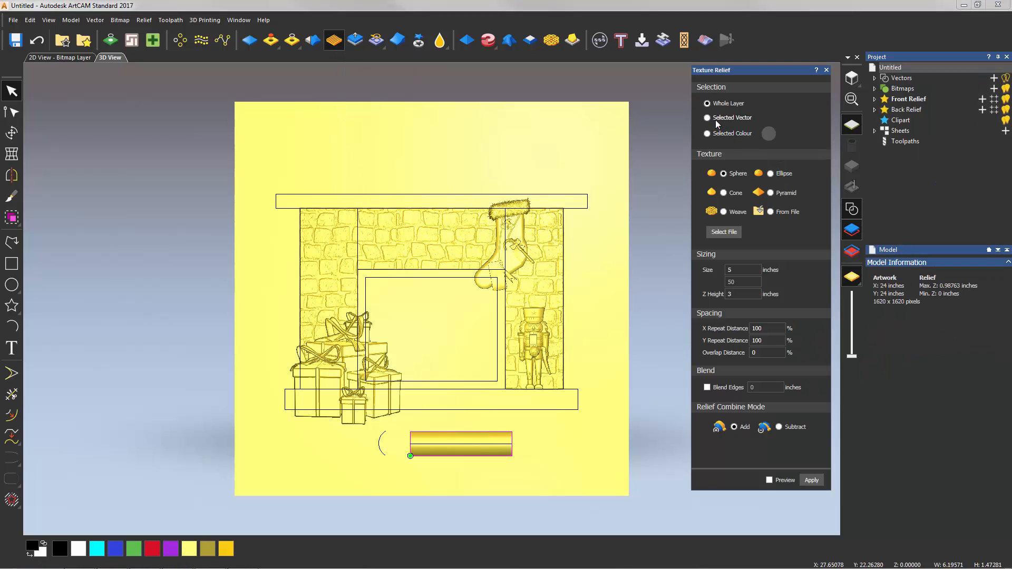
{"action": "left_click", "coordinate": [709, 119]}
{"action": "left_click", "coordinate": [770, 212]}
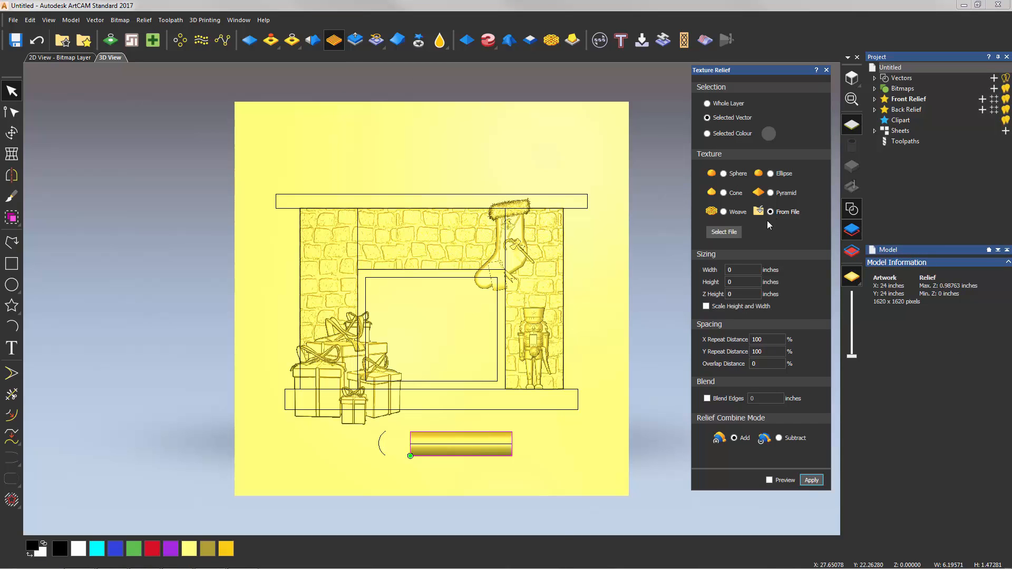
{"action": "left_click", "coordinate": [724, 233]}
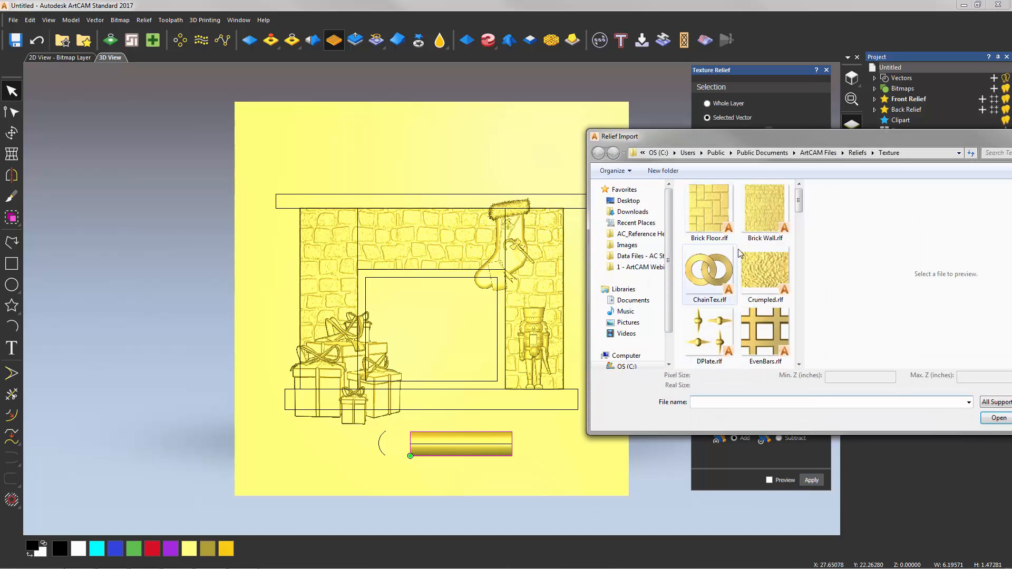
{"action": "scroll", "coordinate": [803, 234], "scroll_direction": "down", "scroll_amount": 1}
{"action": "scroll", "coordinate": [803, 233], "scroll_direction": "down", "scroll_amount": 10}
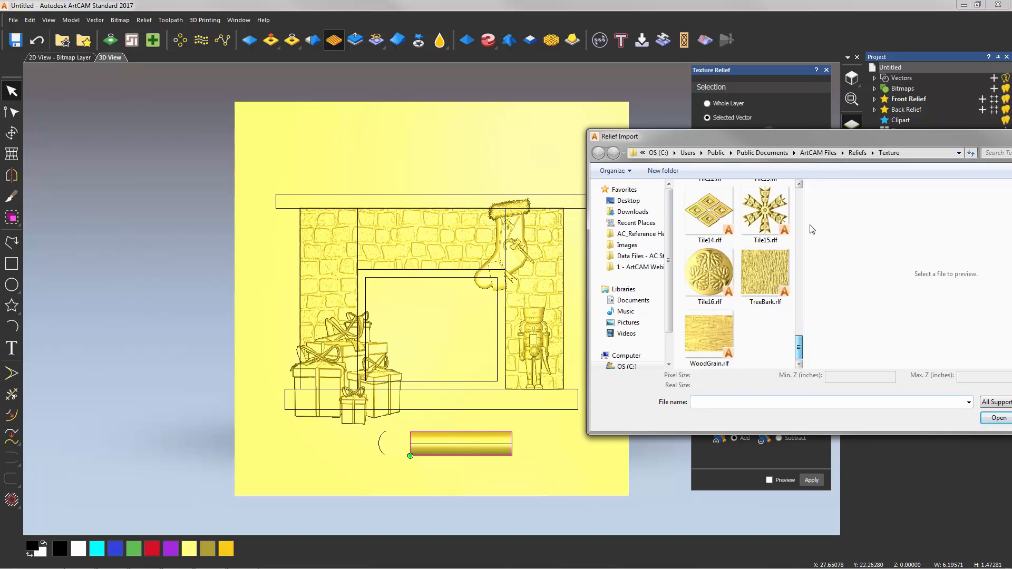
{"action": "left_click_drag", "start_coordinate": [917, 138], "coordinate": [837, 139]}
{"action": "left_click", "coordinate": [649, 339]}
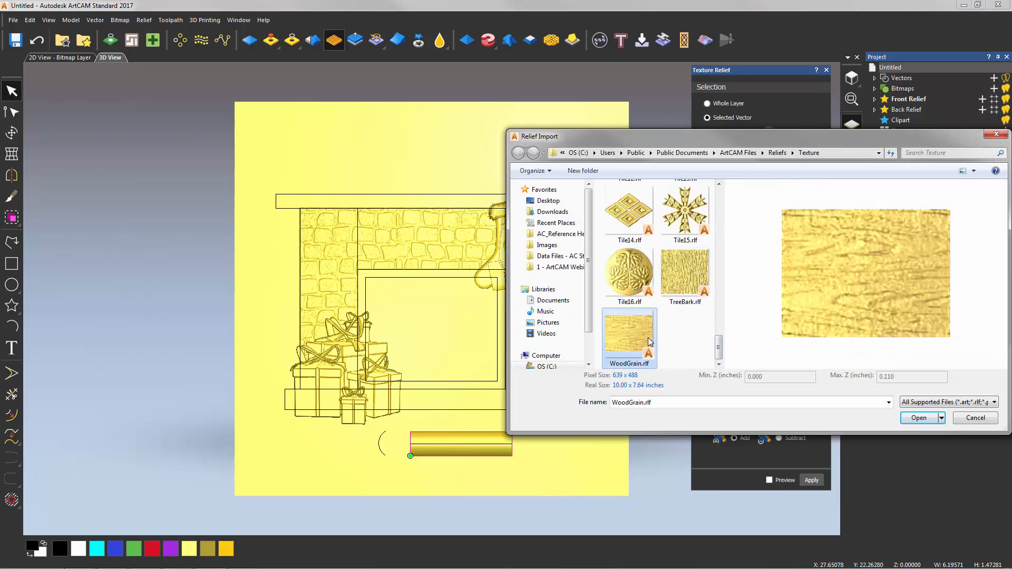
{"action": "double_click", "coordinate": [648, 340]}
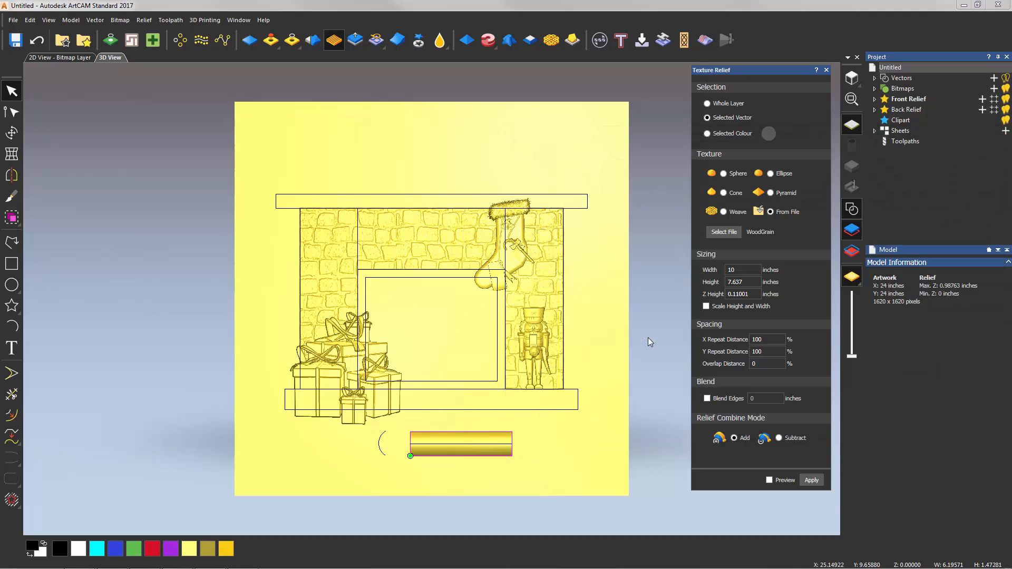
Scale the wood grain's height and width together at a width of 6.5 inches, apply it to the log and close the texture settings
{"action": "left_click", "coordinate": [707, 306]}
{"action": "left_click_drag", "start_coordinate": [754, 271], "coordinate": [693, 267]}
{"action": "type", "text": "6.5"}
{"action": "left_click", "coordinate": [808, 480]}
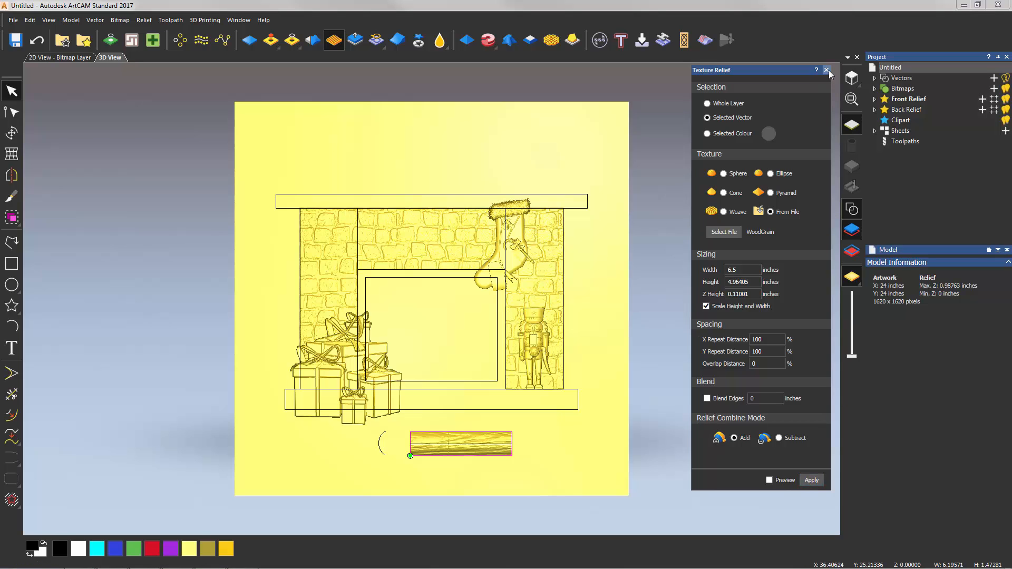
{"action": "left_click", "coordinate": [826, 69]}
{"action": "left_click", "coordinate": [481, 475]}
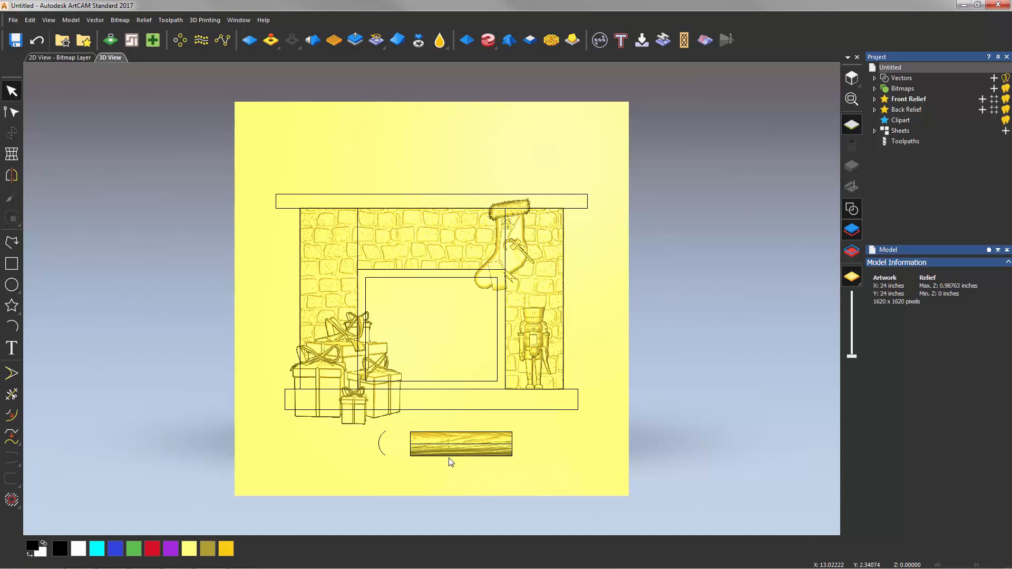
Smooth away the vertical seam in the log's wood grain with the Smoothing tool and close the tool
{"action": "scroll", "coordinate": [448, 461], "scroll_direction": "up", "scroll_amount": 5}
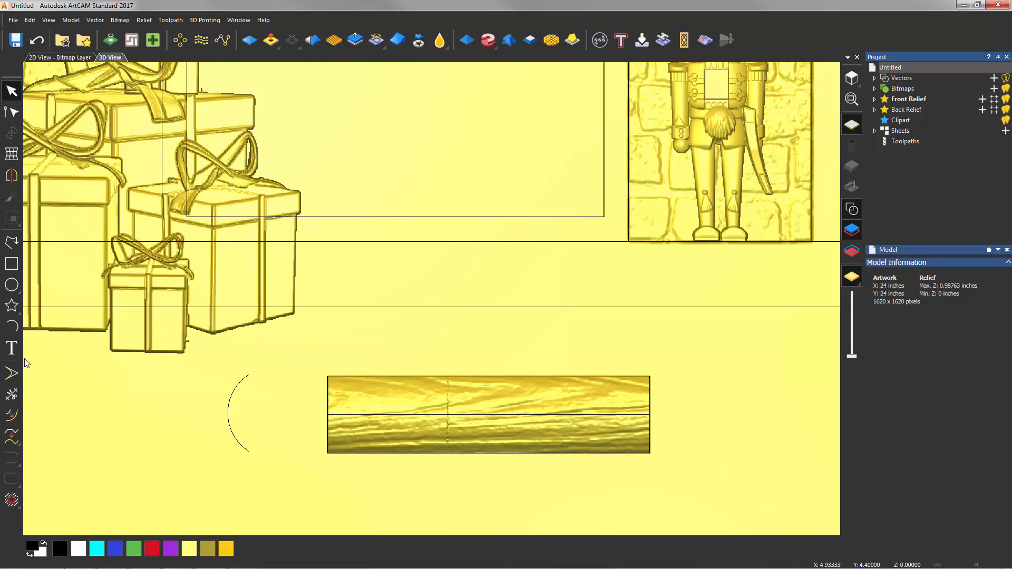
{"action": "scroll", "coordinate": [376, 388], "scroll_direction": "up", "scroll_amount": 2}
{"action": "left_click", "coordinate": [438, 42]}
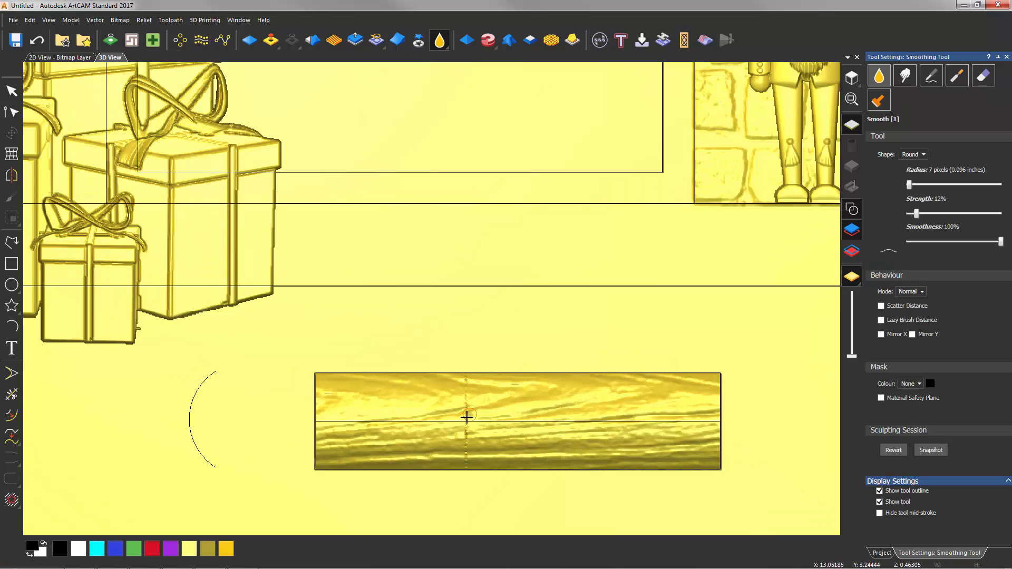
{"action": "mouse_move", "coordinate": [464, 403]}
{"action": "left_mouse_down"}
{"action": "mouse_move", "coordinate": [469, 379]}
{"action": "mouse_move", "coordinate": [437, 437]}
{"action": "mouse_move", "coordinate": [468, 432]}
{"action": "mouse_move", "coordinate": [443, 443]}
{"action": "mouse_move", "coordinate": [468, 450]}
{"action": "mouse_move", "coordinate": [449, 445]}
{"action": "mouse_move", "coordinate": [474, 436]}
{"action": "mouse_move", "coordinate": [463, 463]}
{"action": "mouse_move", "coordinate": [449, 425]}
{"action": "mouse_move", "coordinate": [481, 422]}
{"action": "mouse_move", "coordinate": [389, 425]}
{"action": "mouse_move", "coordinate": [449, 429]}
{"action": "mouse_move", "coordinate": [499, 413]}
{"action": "mouse_move", "coordinate": [452, 393]}
{"action": "left_mouse_up"}
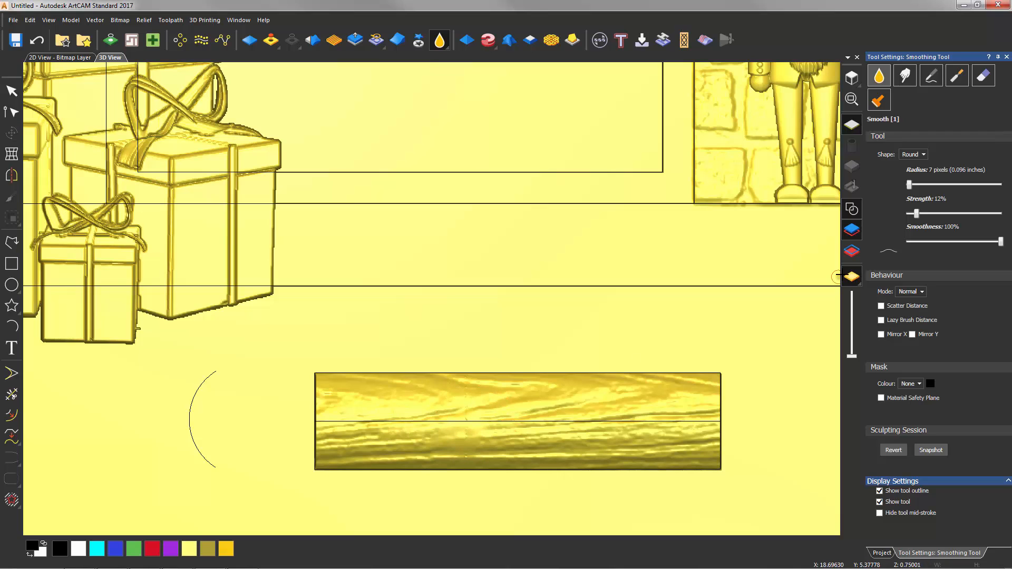
{"action": "left_click", "coordinate": [1007, 57]}
{"action": "scroll", "coordinate": [574, 335], "scroll_direction": "down", "scroll_amount": 3}
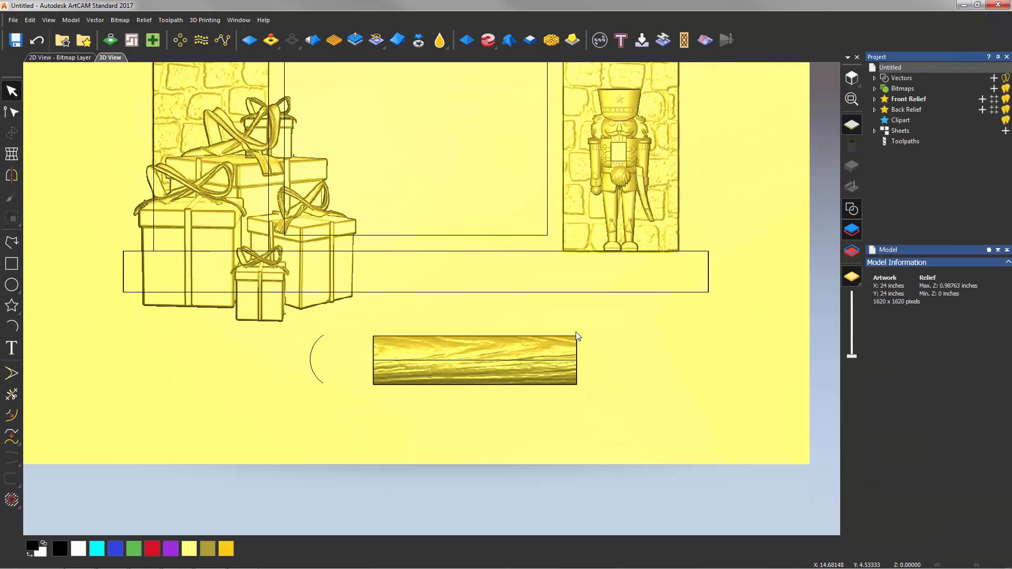
Convert the wood-grain log under its rectangle into relief clipart and move it up into the lower part of the firebox opening
{"action": "left_click", "coordinate": [576, 378]}
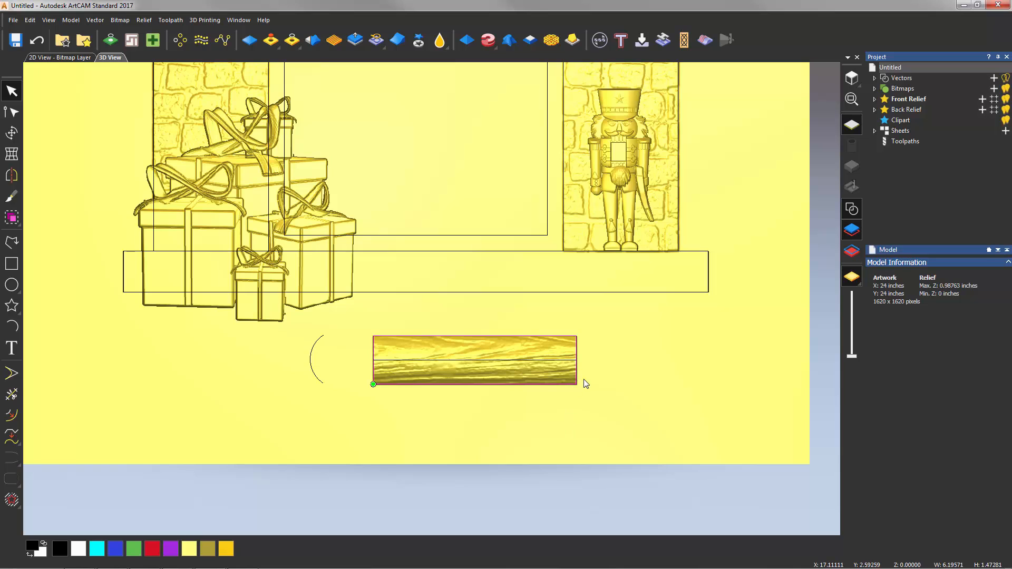
{"action": "left_click", "coordinate": [419, 46]}
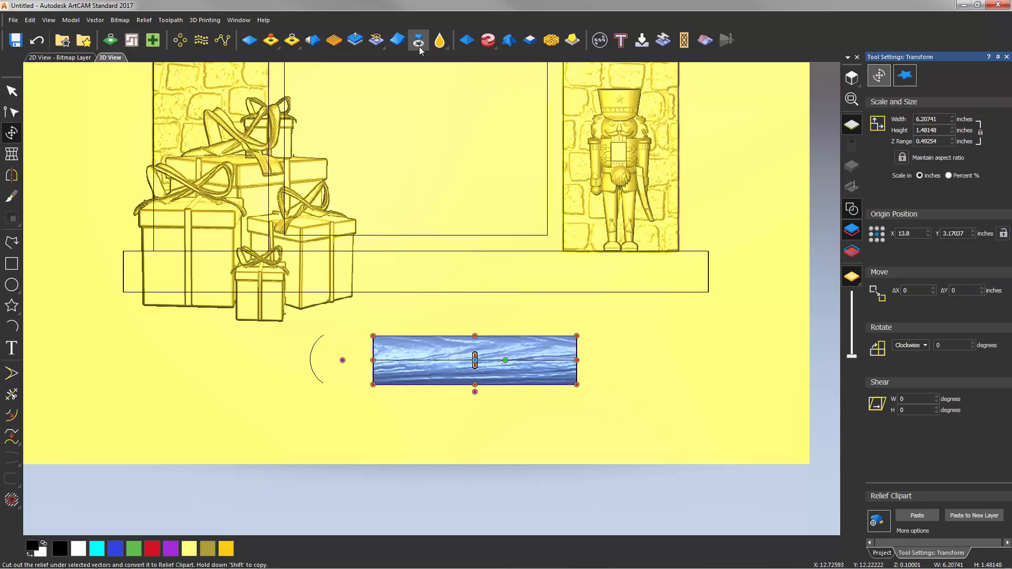
{"action": "middle_click_drag", "start_coordinate": [466, 205], "coordinate": [488, 301]}
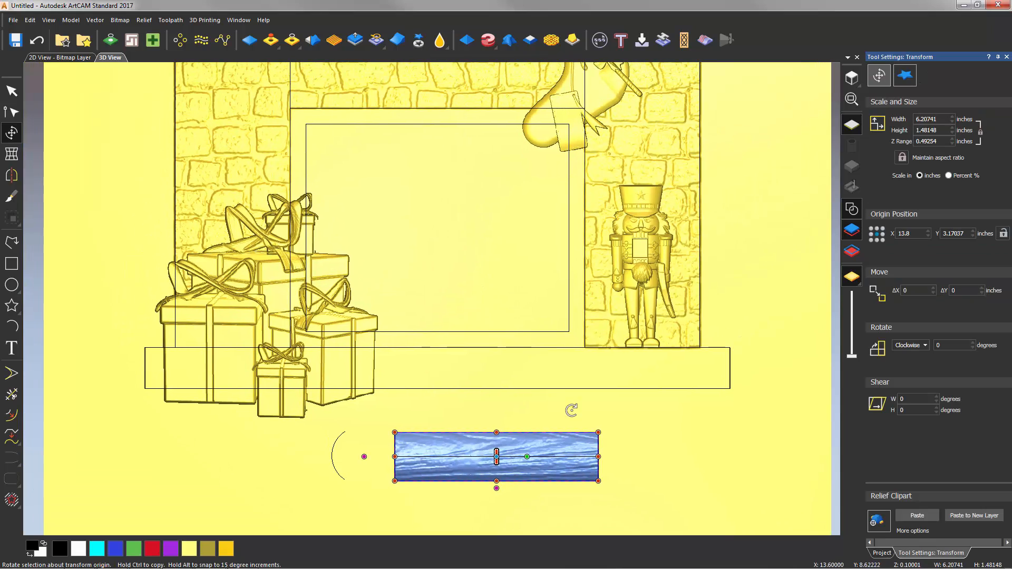
{"action": "left_click_drag", "start_coordinate": [562, 483], "coordinate": [516, 306]}
{"action": "middle_click_drag", "start_coordinate": [611, 277], "coordinate": [622, 298]}
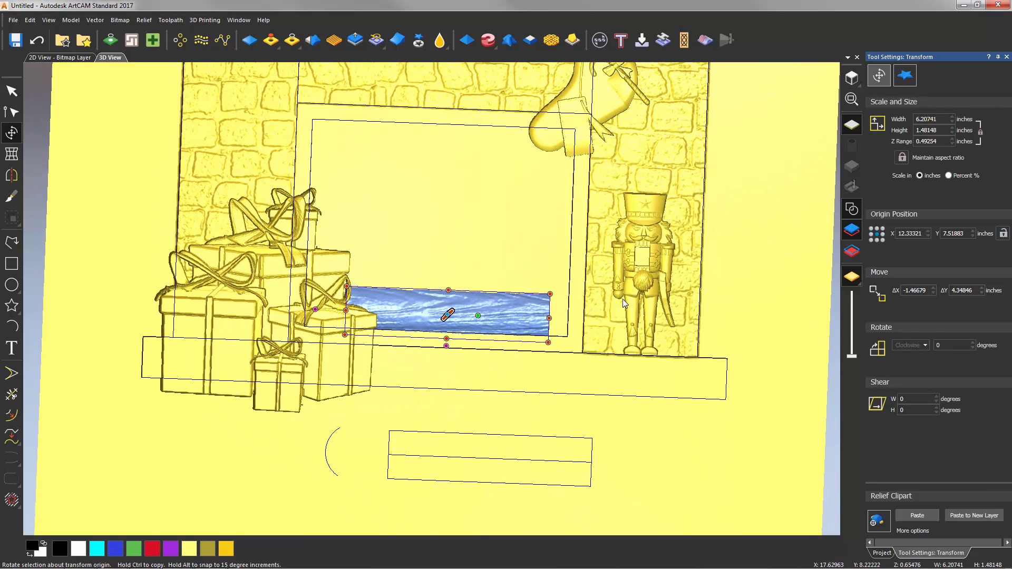
Lower the log onto the bottom edge of the firebox and set only its Z range to 0.25 inches
{"action": "left_click_drag", "start_coordinate": [519, 300], "coordinate": [529, 341]}
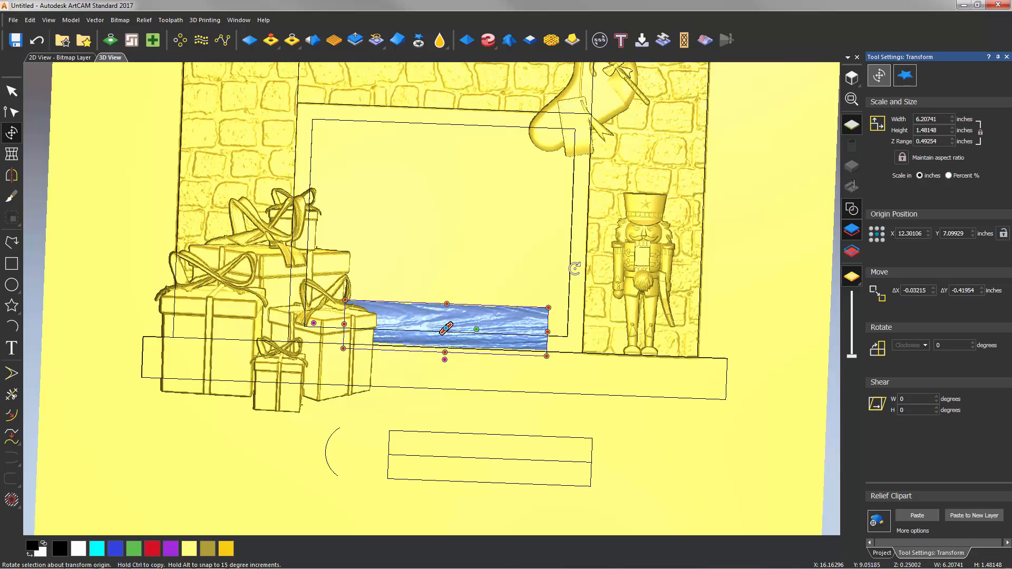
{"action": "left_click", "coordinate": [902, 158]}
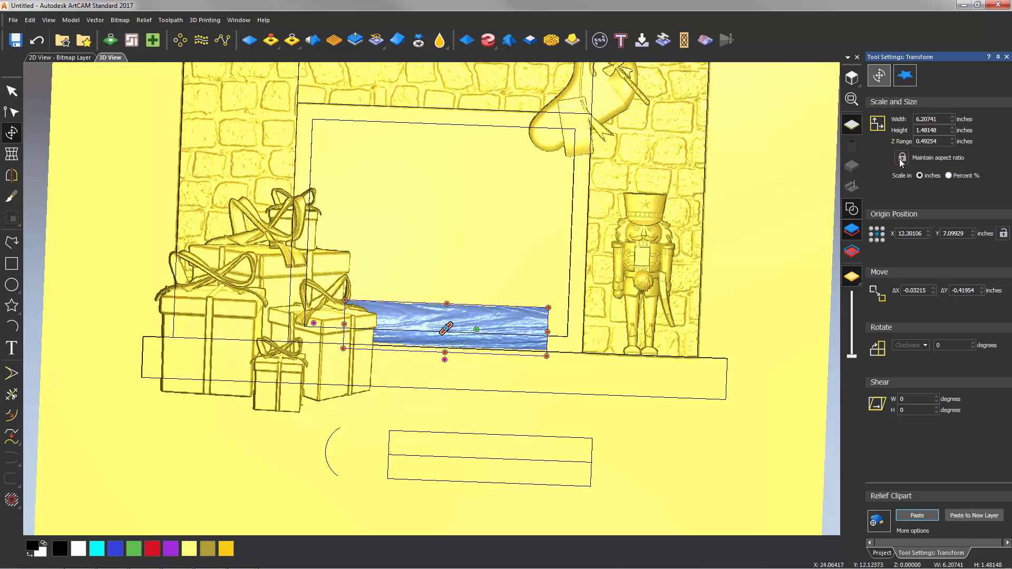
{"action": "left_click", "coordinate": [910, 194]}
Copy the log twice, arranging one copy leaning steeply against the firebox's right side and one tilted slightly behind the presents
{"action": "left_click_drag", "start_coordinate": [522, 316], "coordinate": [647, 310]}
{"action": "left_click_drag", "start_coordinate": [745, 326], "coordinate": [505, 194]}
{"action": "left_click_drag", "start_coordinate": [541, 258], "coordinate": [444, 221]}
{"action": "left_click_drag", "start_coordinate": [372, 206], "coordinate": [350, 232]}
{"action": "left_click_drag", "start_coordinate": [454, 242], "coordinate": [301, 235]}
{"action": "left_click_drag", "start_coordinate": [452, 154], "coordinate": [399, 172]}
{"action": "left_click_drag", "start_coordinate": [387, 240], "coordinate": [407, 269]}
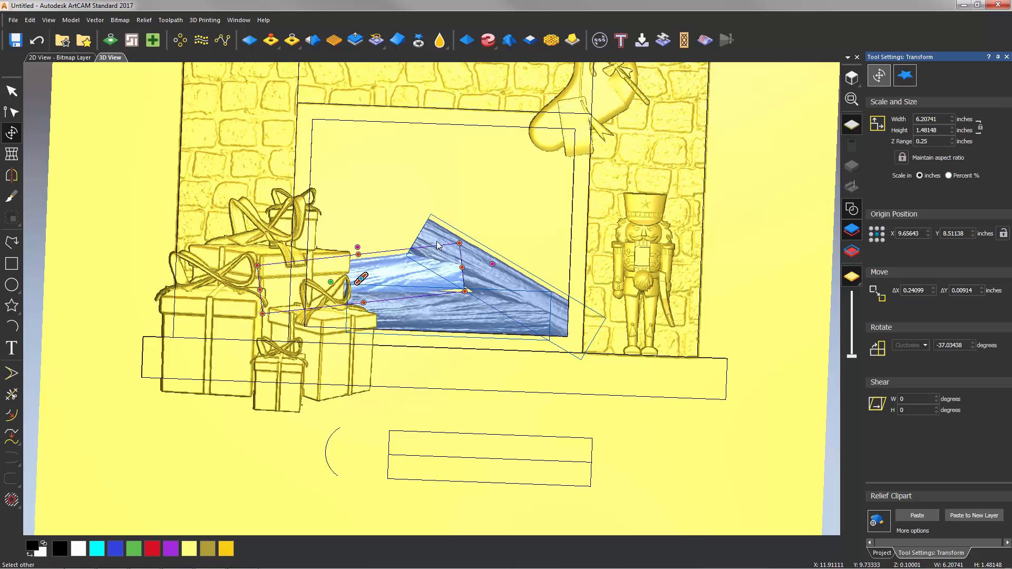
Nudge the leaning log and the bottom log slightly to refine how they overlap
{"action": "left_click", "coordinate": [437, 245]}
{"action": "left_click_drag", "start_coordinate": [477, 261], "coordinate": [461, 314]}
{"action": "left_click", "coordinate": [459, 315]}
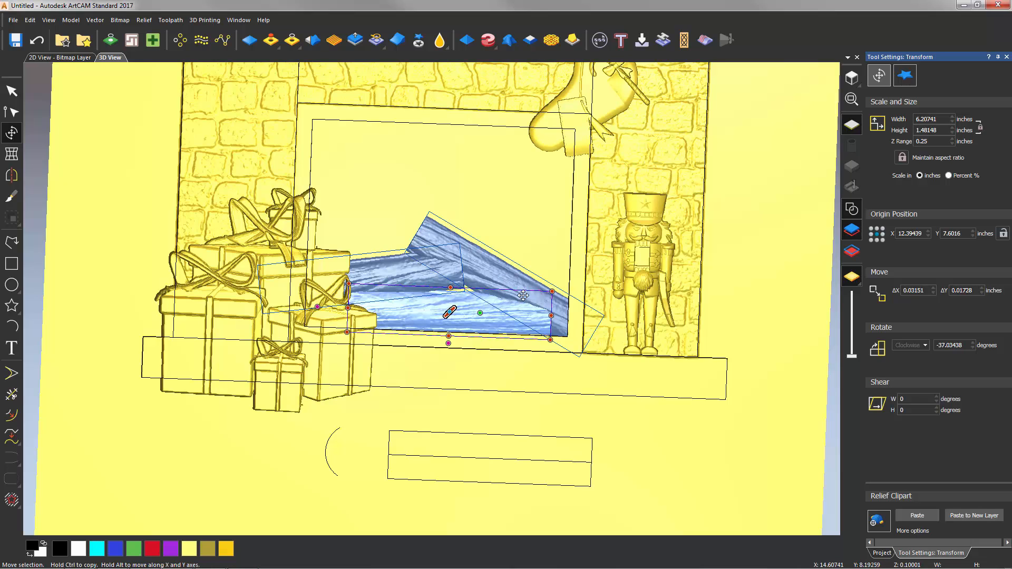
Set the Z range to 0.2 inches for the log behind the presents and 0.15 inches for the bottom log
{"action": "left_click", "coordinate": [401, 279]}
{"action": "left_click", "coordinate": [944, 140]}
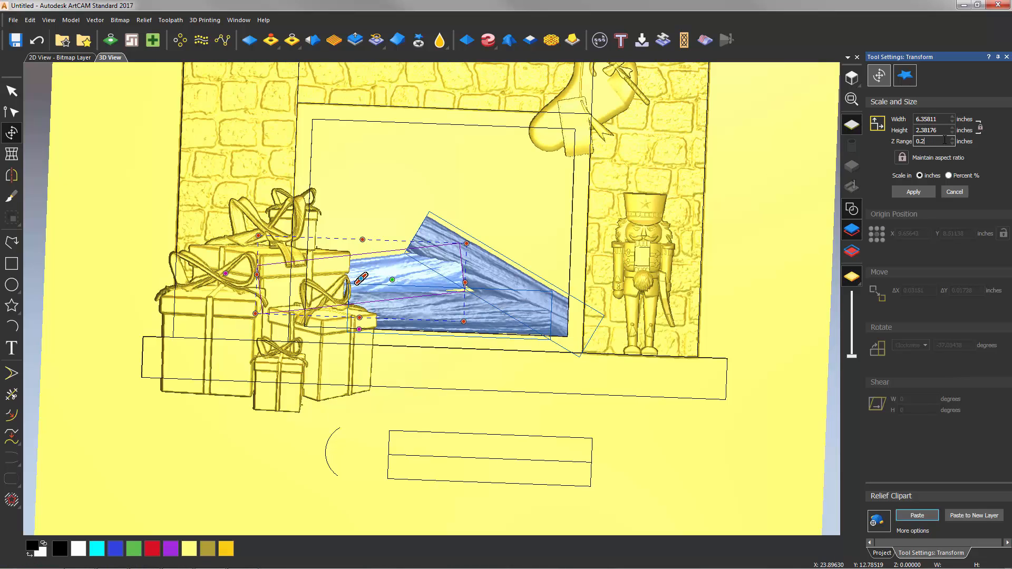
{"action": "left_click", "coordinate": [913, 192]}
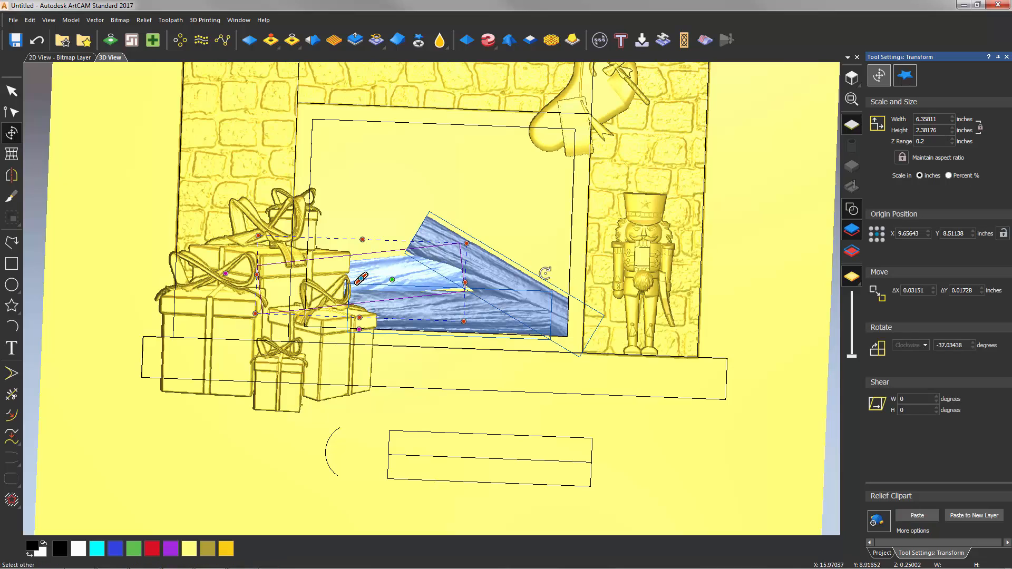
{"action": "left_click", "coordinate": [480, 326]}
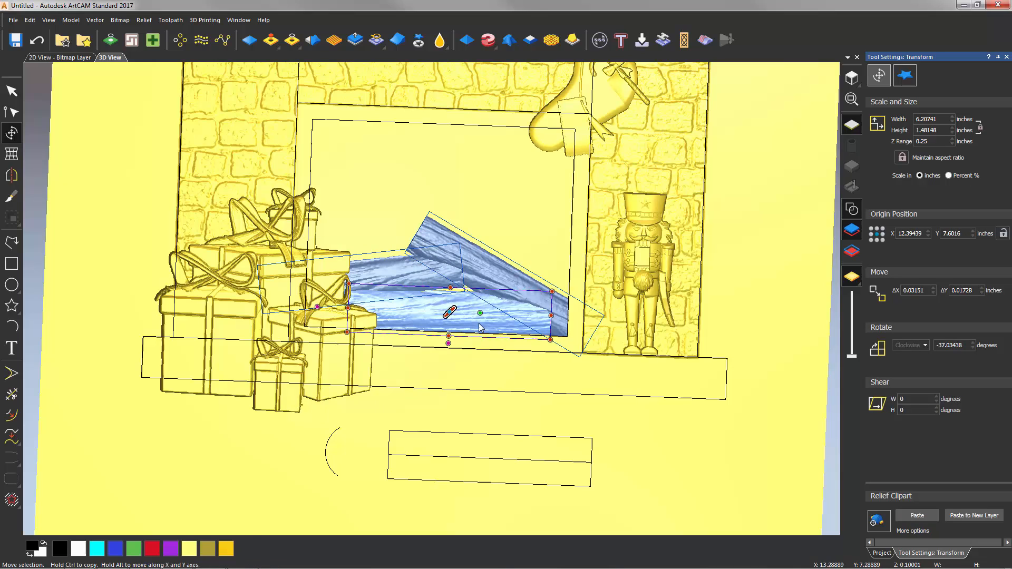
{"action": "left_click", "coordinate": [938, 141]}
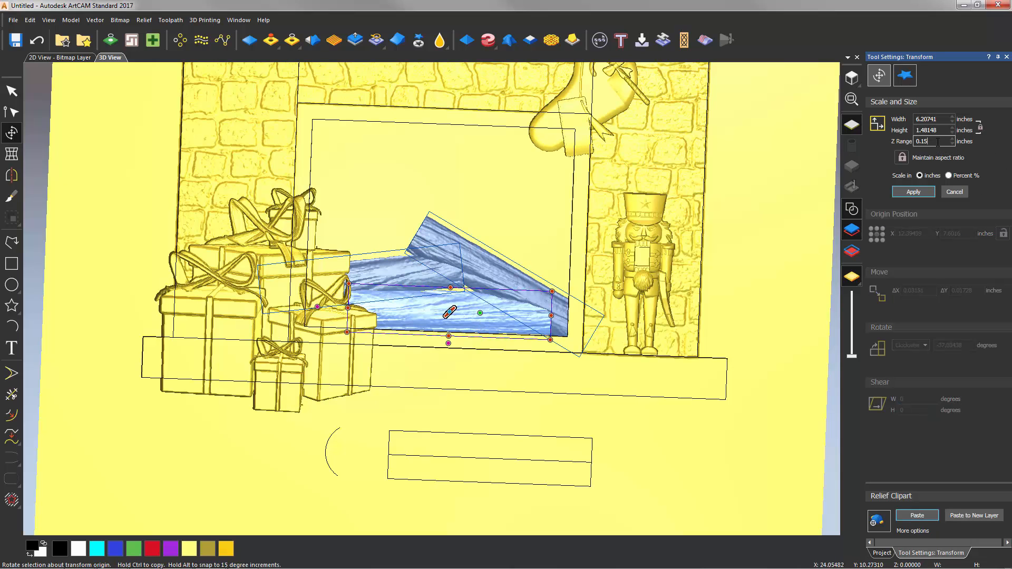
{"action": "left_click", "coordinate": [923, 192]}
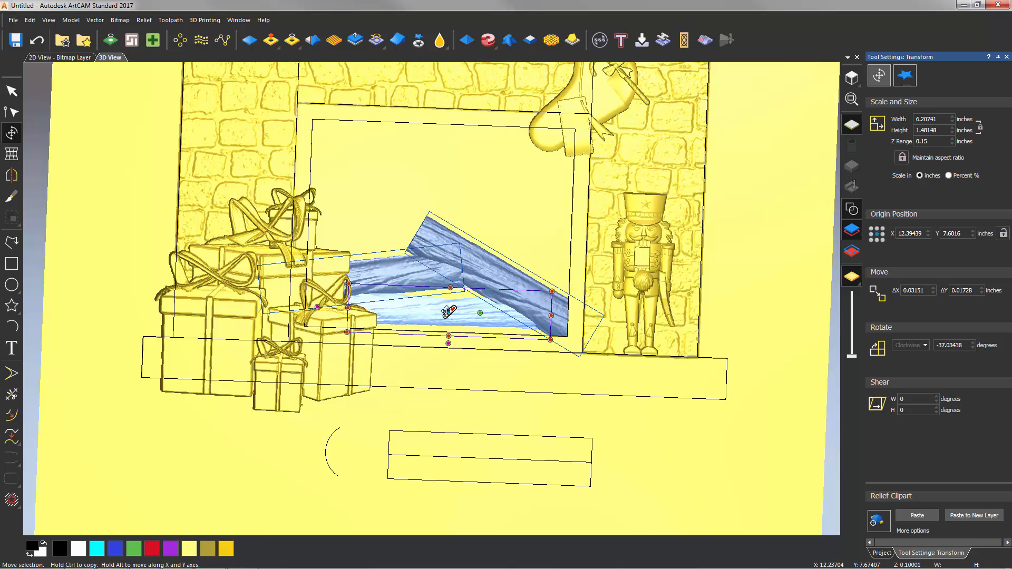
Shift all three logs slightly lower and closer together to form a tighter pile in the firebox
{"action": "mouse_move", "coordinate": [452, 313]}
{"action": "left_mouse_down"}
{"action": "mouse_move", "coordinate": [451, 322]}
{"action": "mouse_move", "coordinate": [454, 305]}
{"action": "mouse_move", "coordinate": [450, 319]}
{"action": "left_mouse_up"}
{"action": "left_click", "coordinate": [406, 277]}
{"action": "left_click_drag", "start_coordinate": [409, 283], "coordinate": [418, 297]}
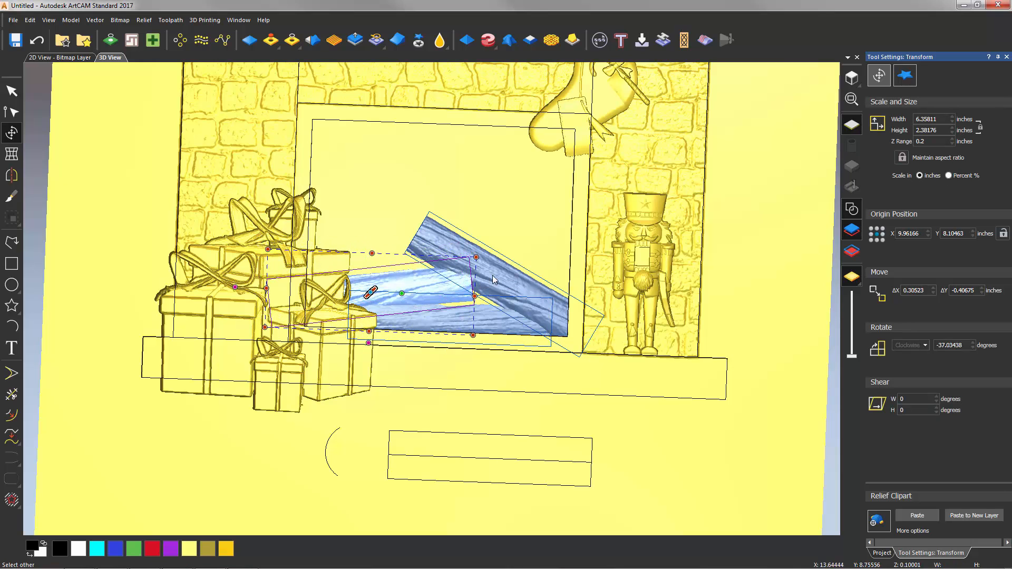
{"action": "left_click", "coordinate": [499, 272]}
{"action": "left_click_drag", "start_coordinate": [488, 280], "coordinate": [437, 322]}
{"action": "left_click", "coordinate": [439, 320]}
{"action": "left_click", "coordinate": [500, 290]}
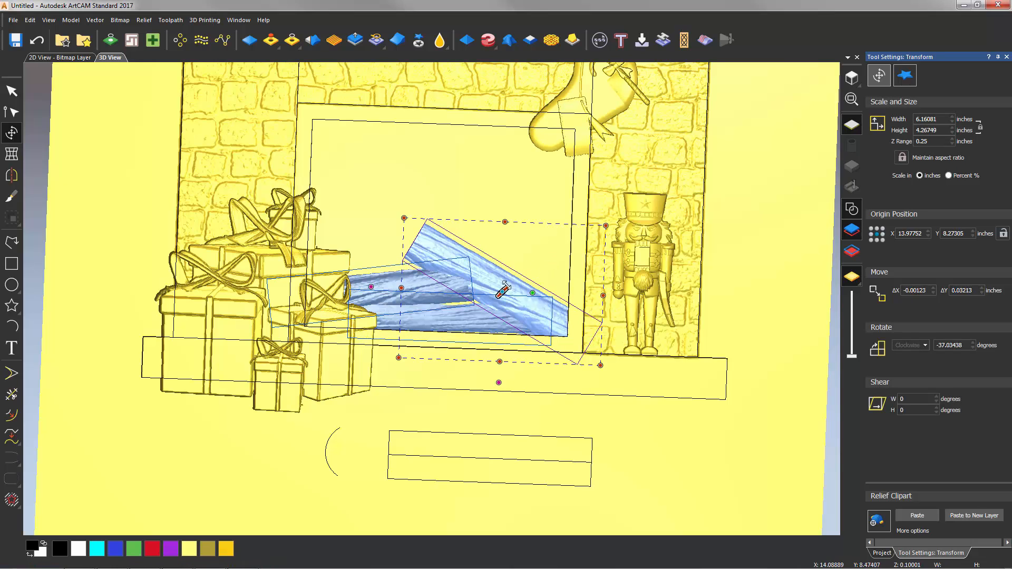
{"action": "left_click_drag", "start_coordinate": [488, 279], "coordinate": [487, 281]}
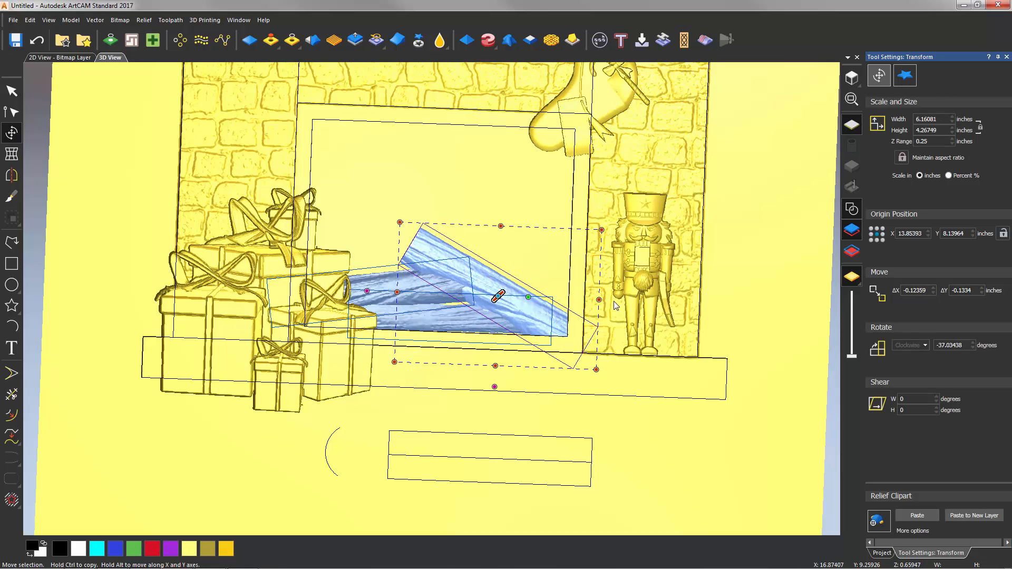
Select all three logs, give the logs relief layer the same combine mode as the decoration layer and finish the transform
{"action": "left_click", "coordinate": [880, 553]}
{"action": "left_click", "coordinate": [874, 100]}
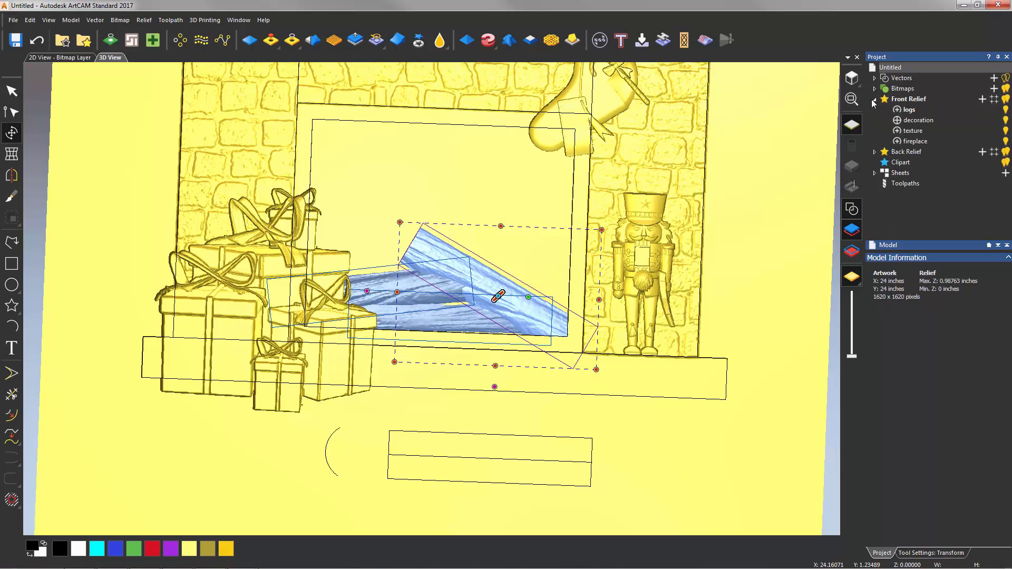
{"action": "left_click", "coordinate": [416, 289], "text": "shift"}
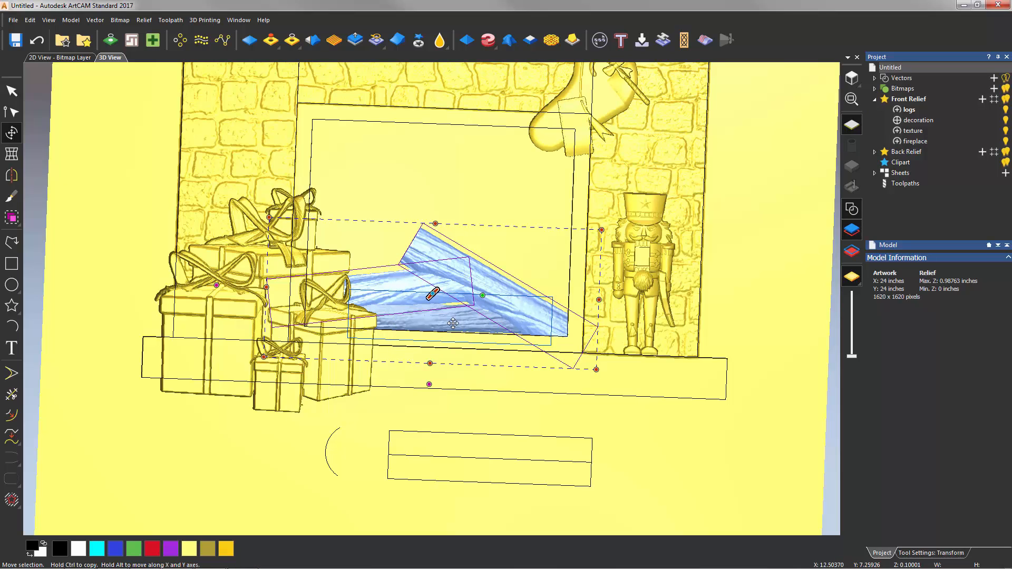
{"action": "left_click", "coordinate": [453, 323], "text": "shift"}
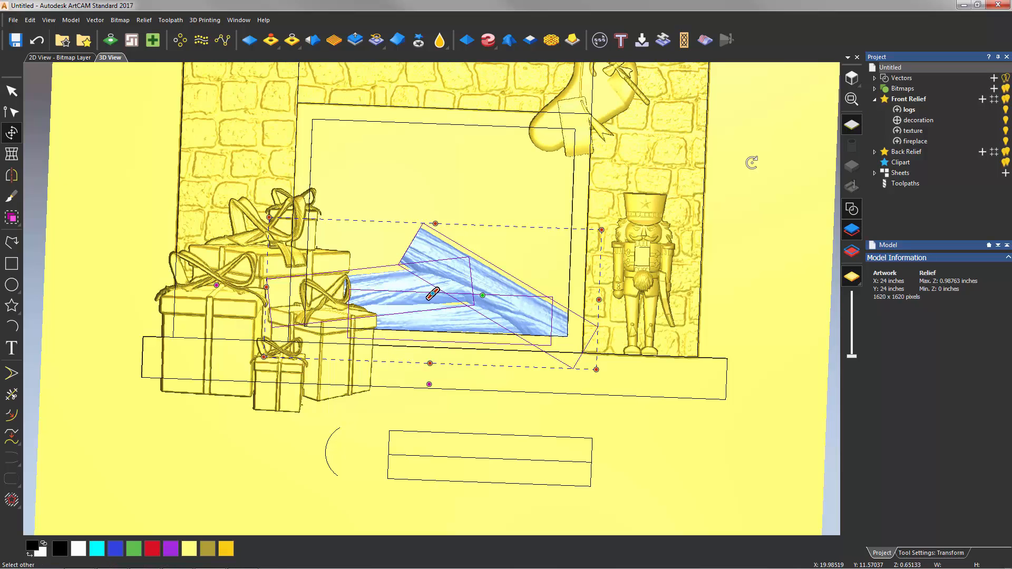
{"action": "left_click", "coordinate": [899, 111]}
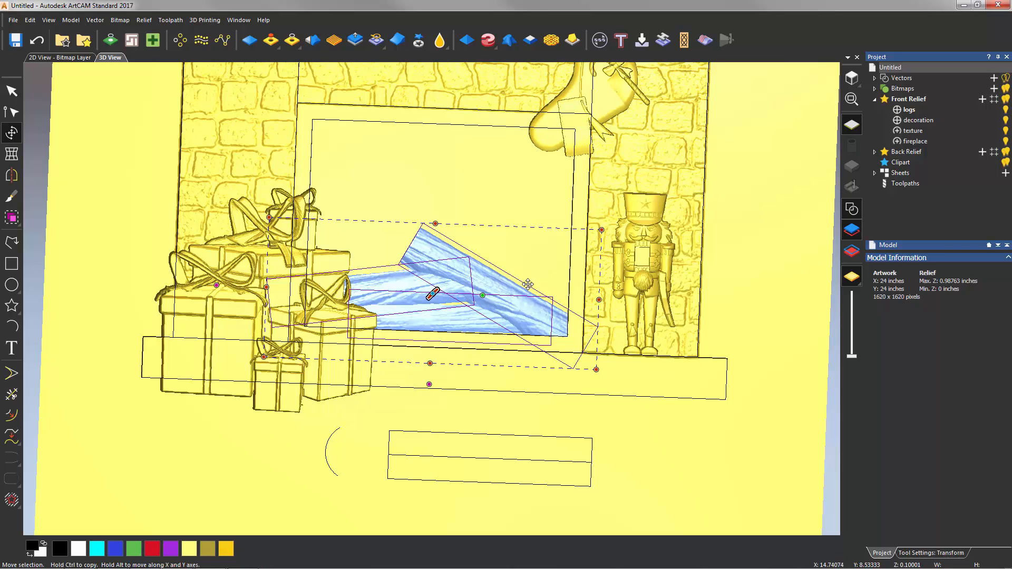
{"action": "key", "text": "Escape"}
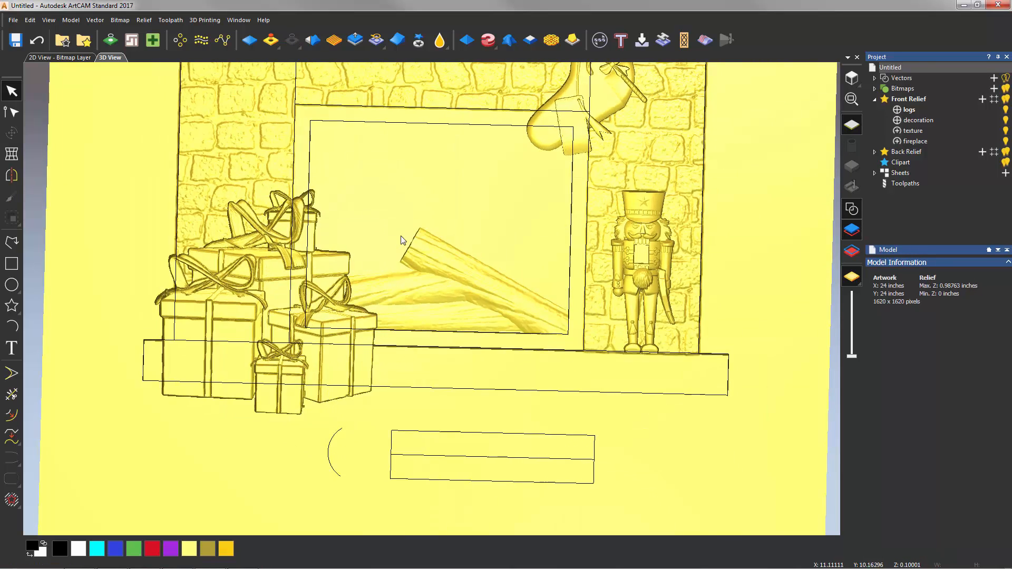
Show the model in the 2D view and load flame.jpg from the Christmas Fireplace folder as a new bitmap layer
{"action": "scroll", "coordinate": [421, 268], "scroll_direction": "down", "scroll_amount": 3}
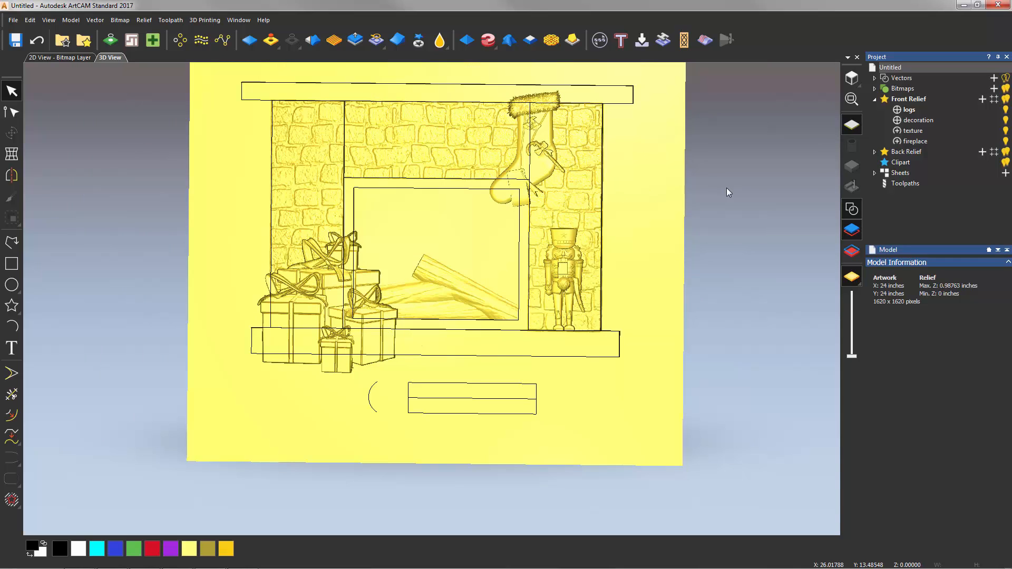
{"action": "left_click", "coordinate": [74, 56]}
{"action": "left_click", "coordinate": [874, 88]}
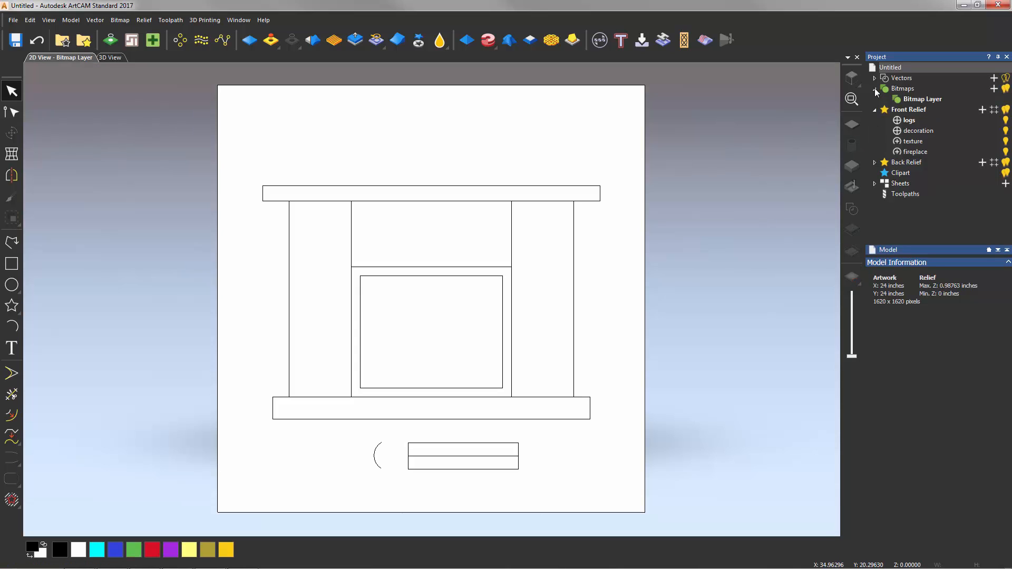
{"action": "left_click", "coordinate": [874, 78]}
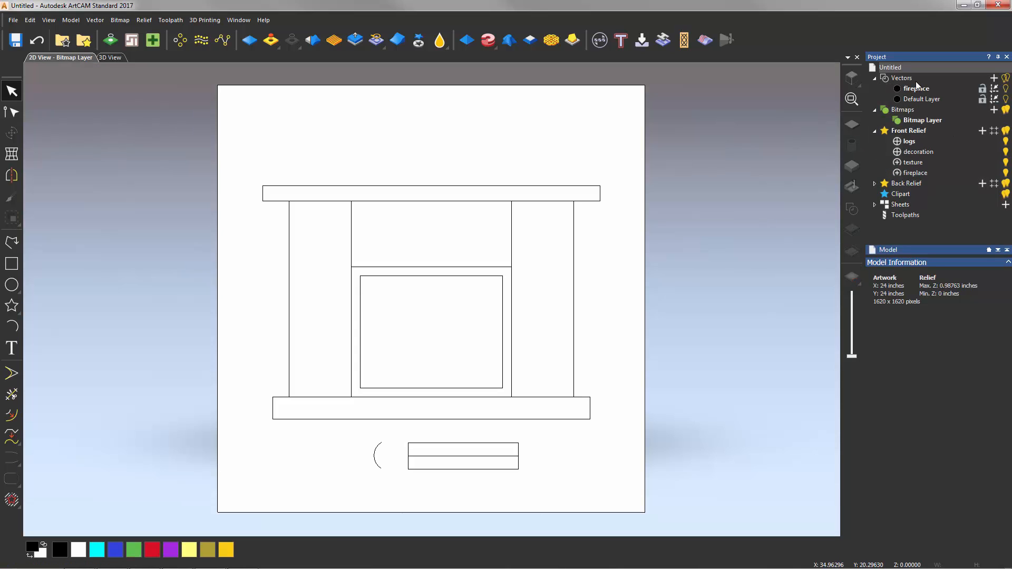
{"action": "left_click", "coordinate": [921, 121]}
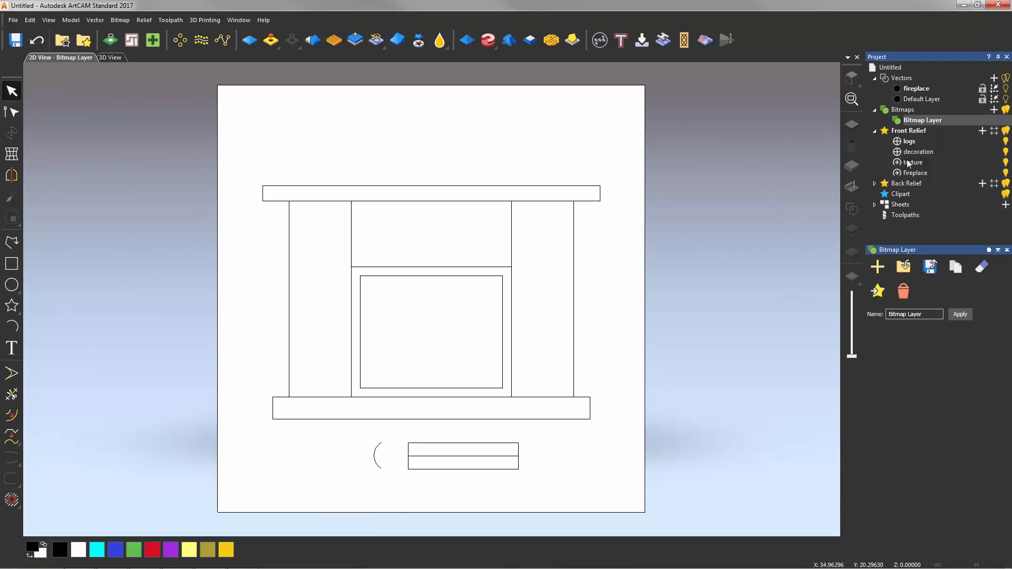
{"action": "left_click", "coordinate": [903, 268]}
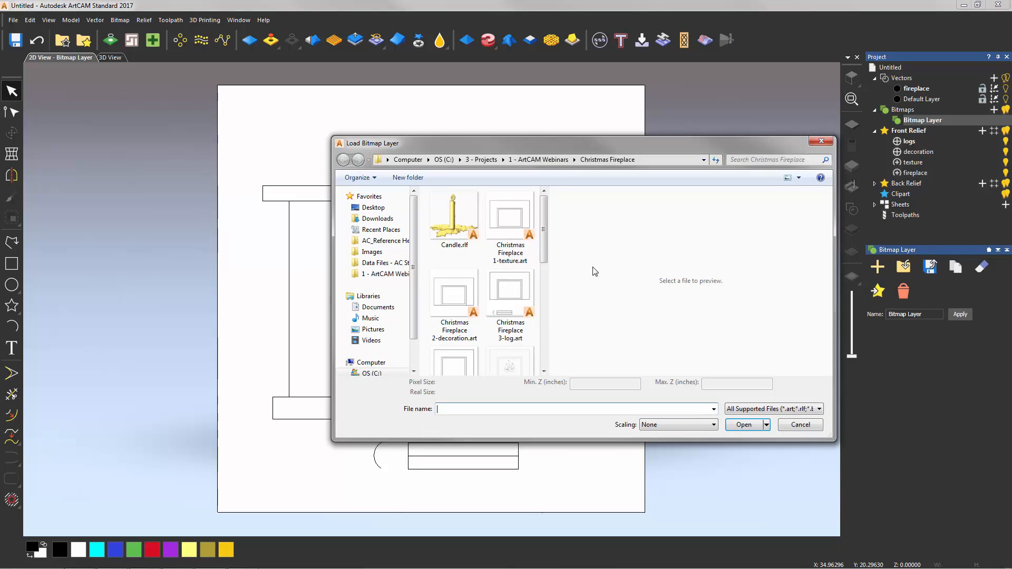
{"action": "scroll", "coordinate": [543, 296], "scroll_direction": "down", "scroll_amount": 1}
{"action": "scroll", "coordinate": [544, 296], "scroll_direction": "down", "scroll_amount": 3}
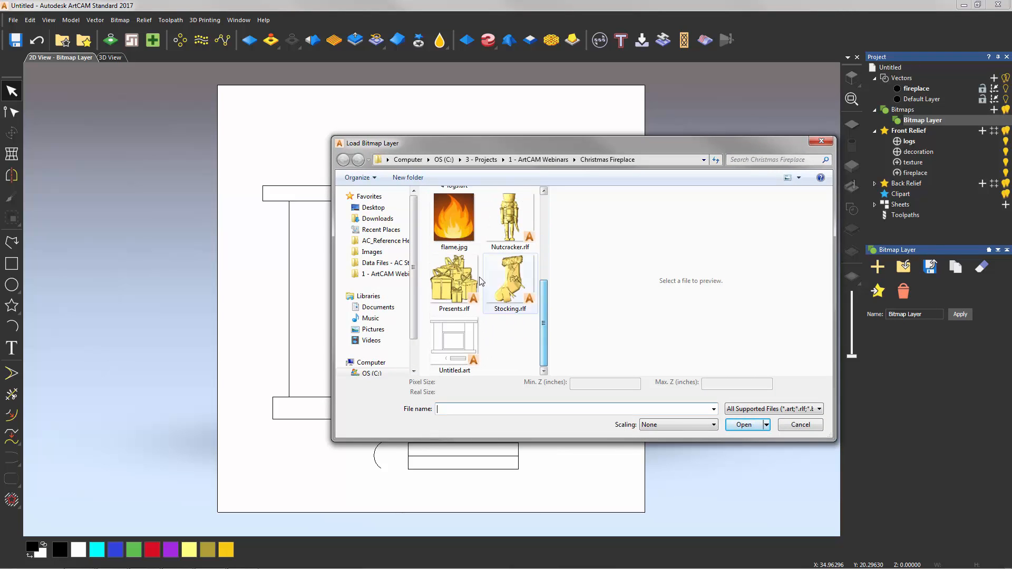
{"action": "left_click", "coordinate": [456, 231]}
{"action": "double_click", "coordinate": [457, 231]}
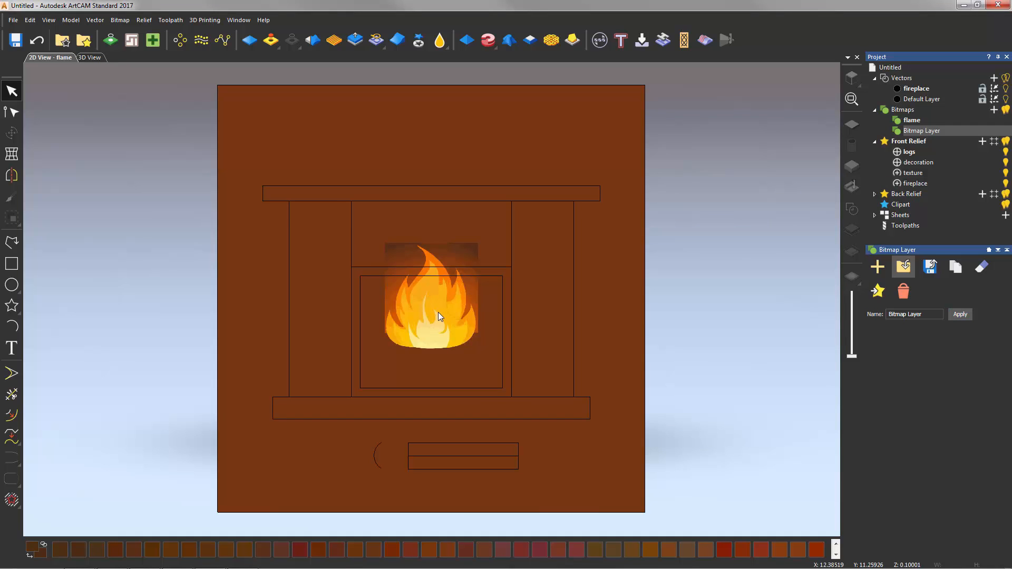
Reduce the flame bitmap to 5 colours for Bitmap to Vector and create a boundary vector around its yellow-orange area
{"action": "scroll", "coordinate": [438, 312], "scroll_direction": "up", "scroll_amount": 2}
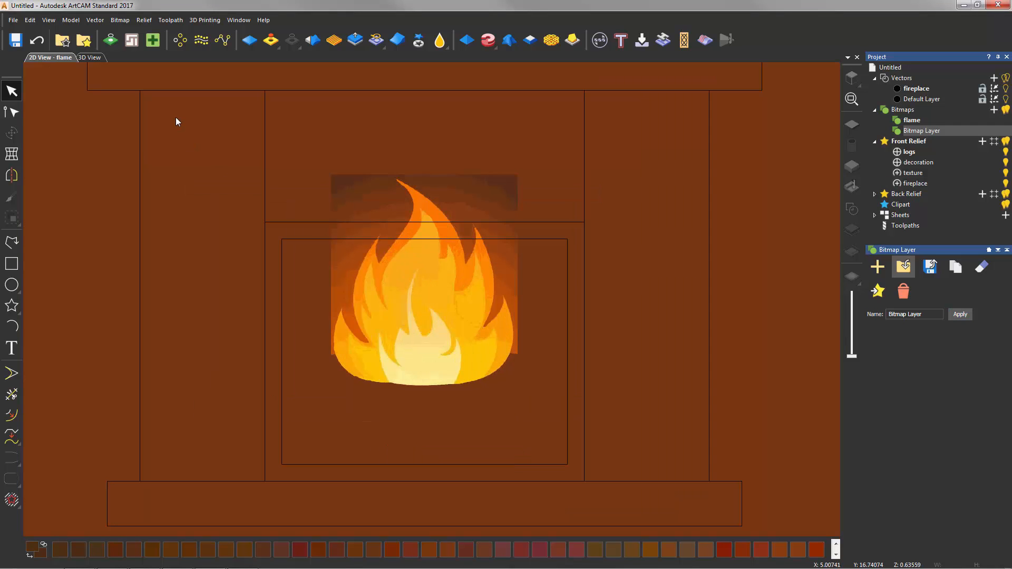
{"action": "left_click", "coordinate": [110, 40]}
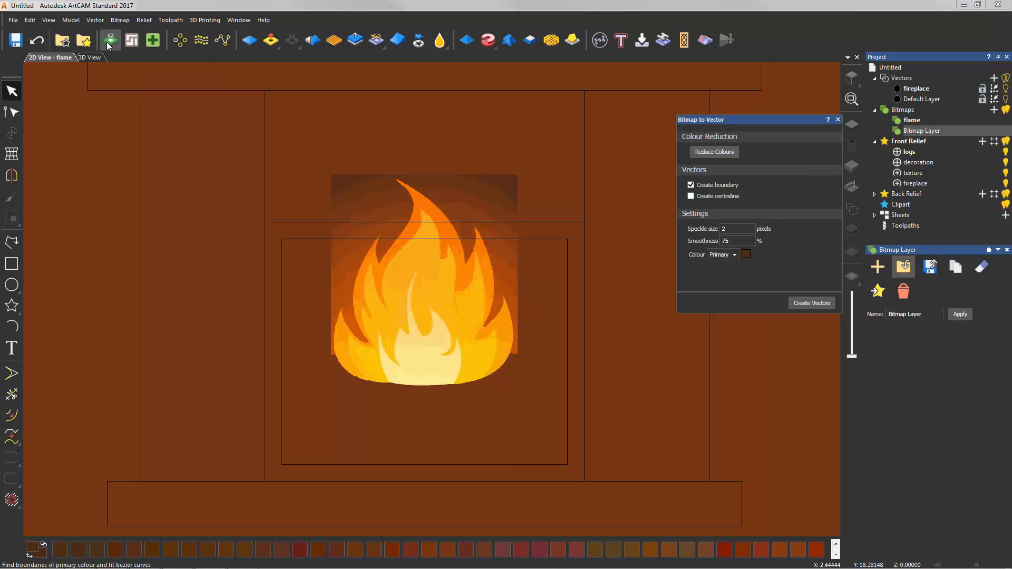
{"action": "left_click", "coordinate": [724, 153]}
{"action": "left_click_drag", "start_coordinate": [801, 227], "coordinate": [706, 228]}
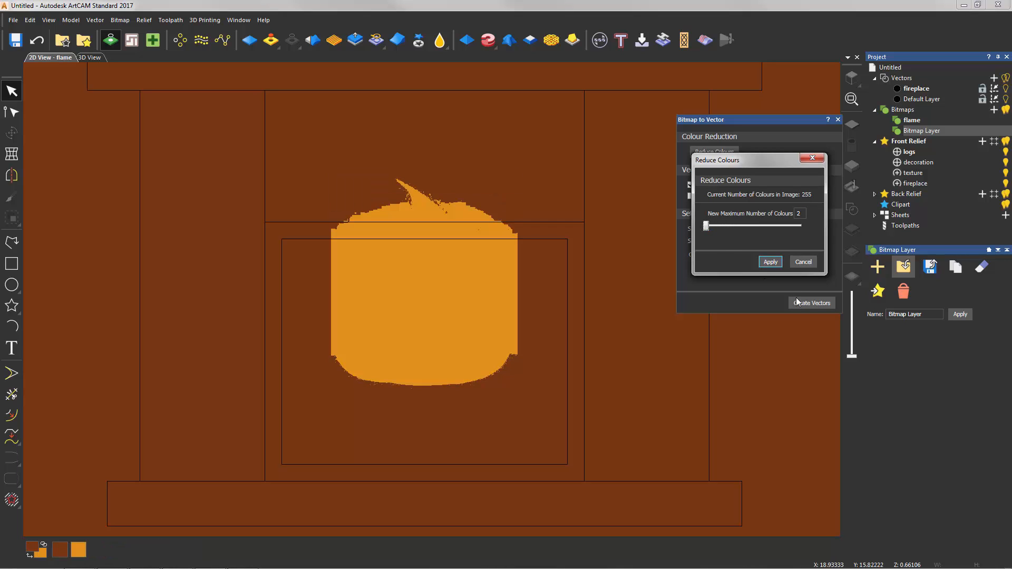
{"action": "left_click_drag", "start_coordinate": [707, 227], "coordinate": [715, 225]}
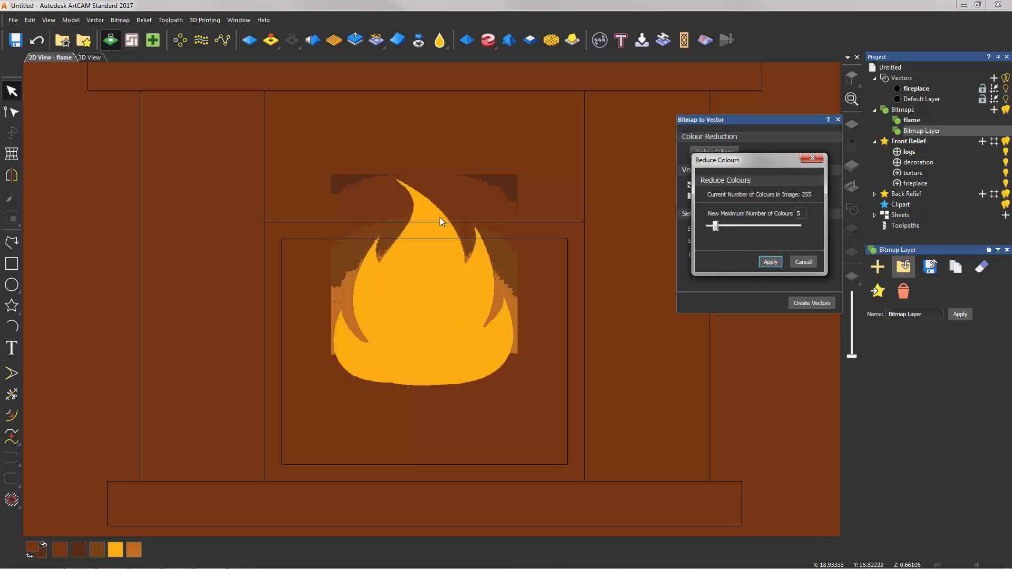
{"action": "left_click", "coordinate": [770, 262]}
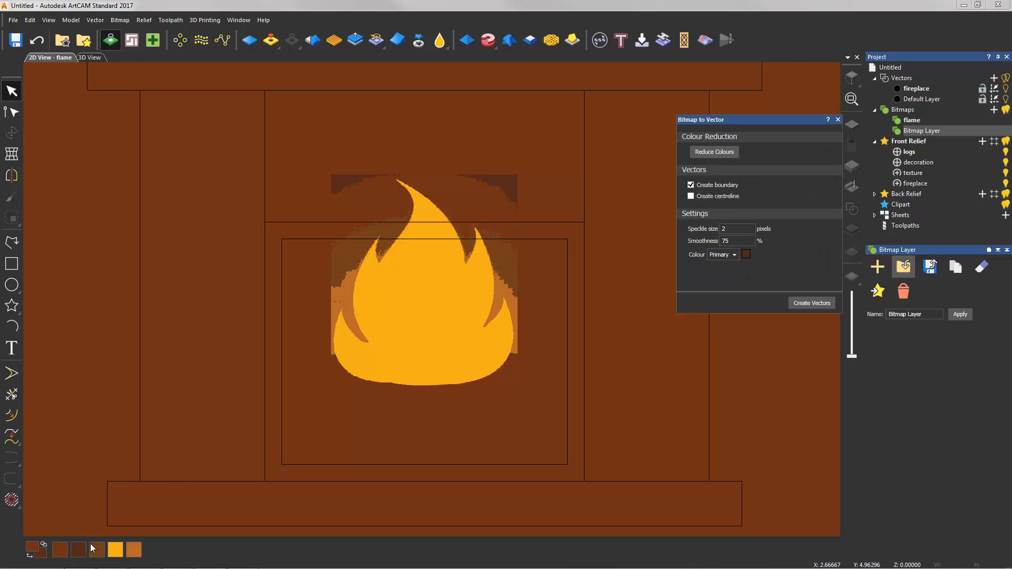
{"action": "left_click", "coordinate": [116, 550]}
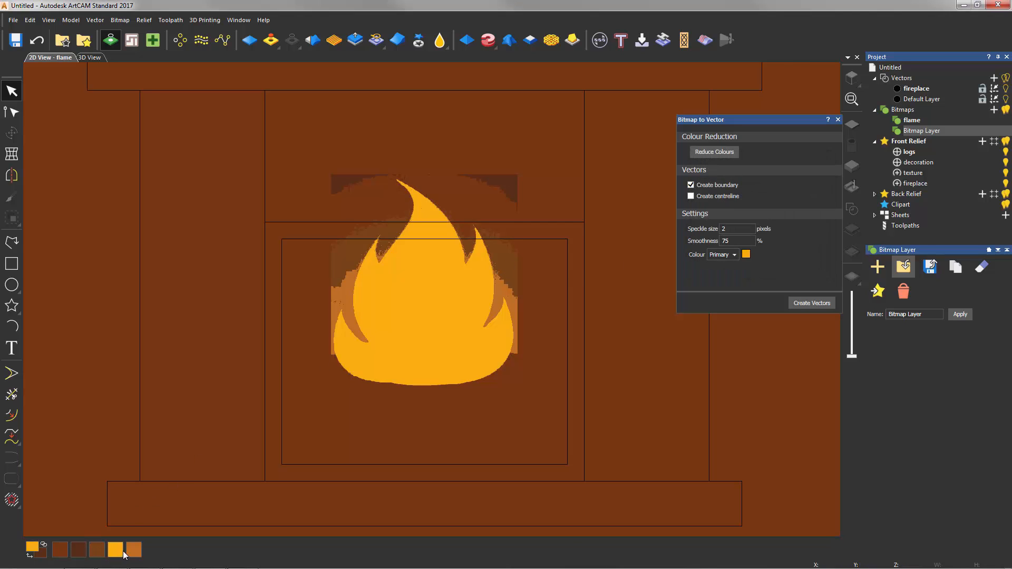
{"action": "left_click", "coordinate": [813, 304]}
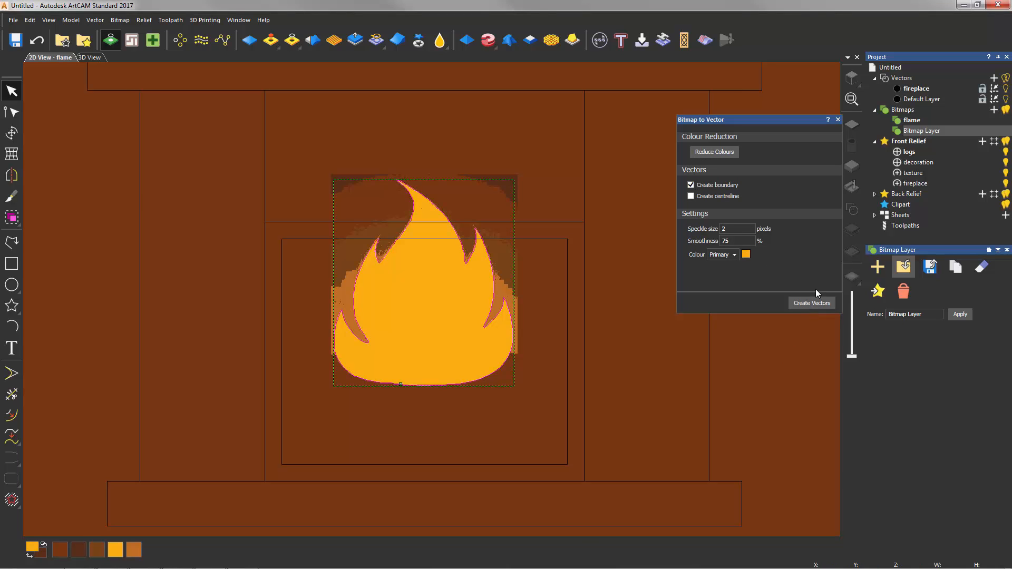
Close Bitmap to Vector and examine the flame outline's smoothness up close in the 2D and 3D views
{"action": "left_click", "coordinate": [838, 120]}
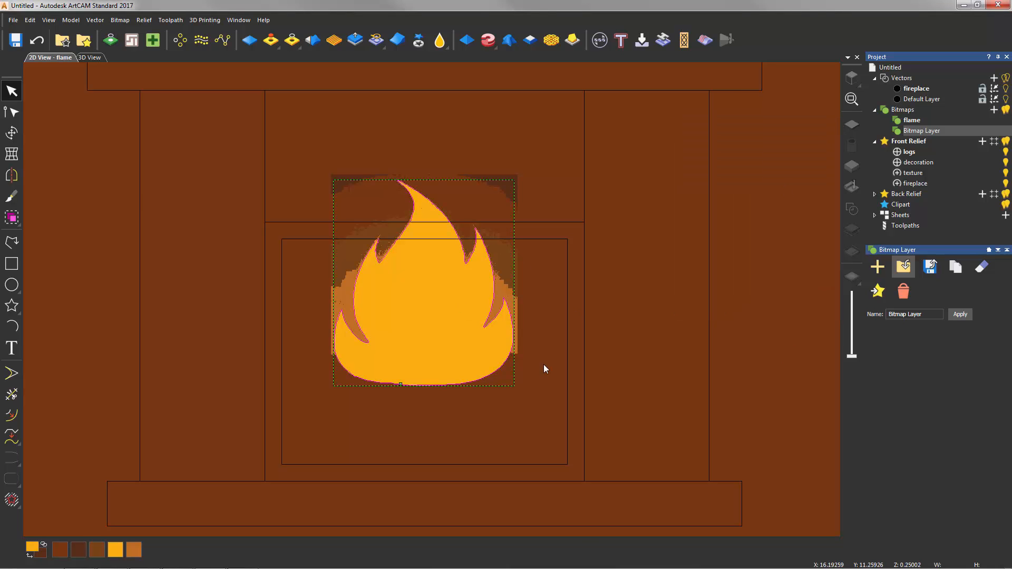
{"action": "left_click", "coordinate": [99, 60]}
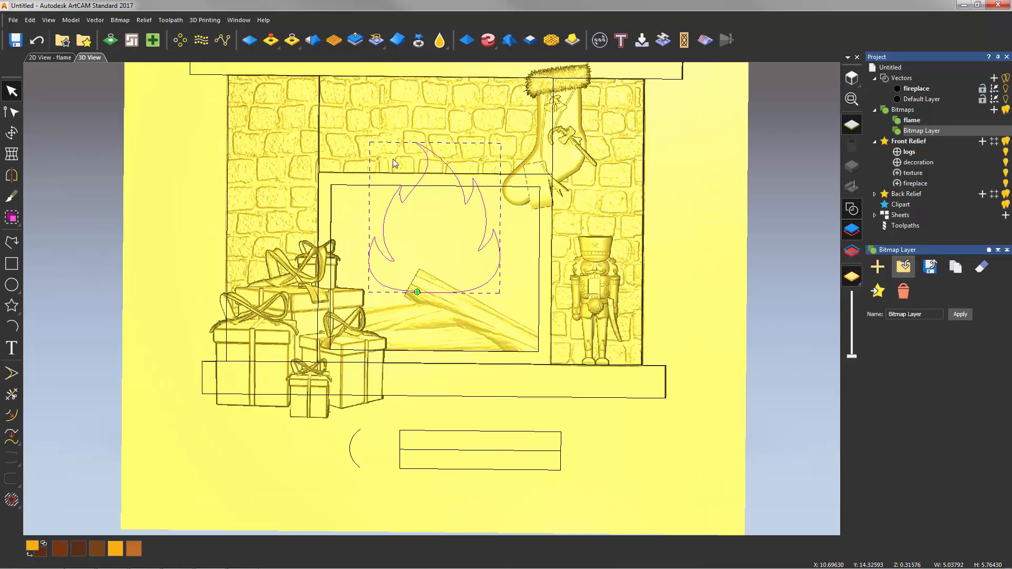
{"action": "left_click", "coordinate": [50, 58]}
{"action": "scroll", "coordinate": [385, 264], "scroll_direction": "up", "scroll_amount": 4}
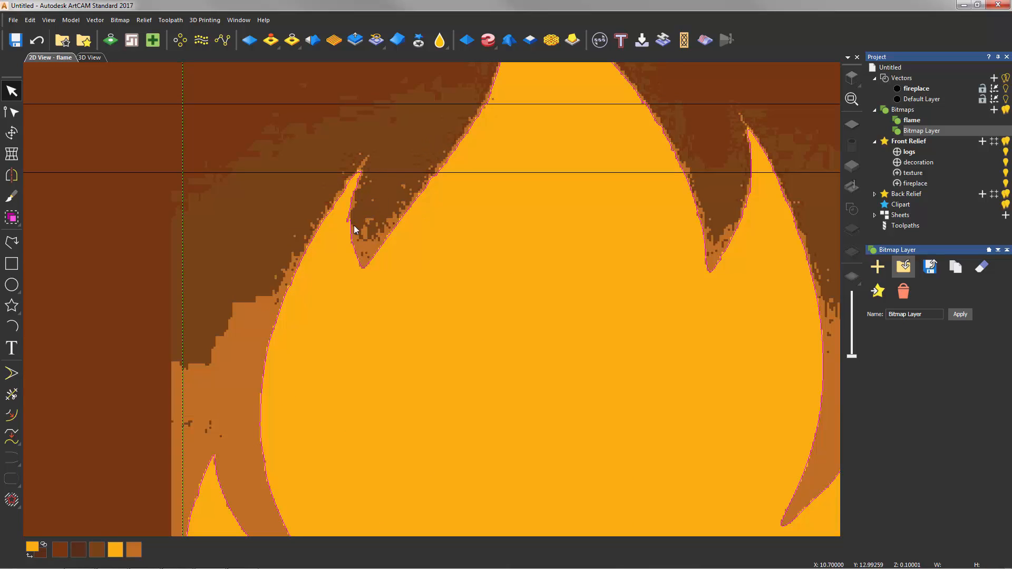
{"action": "scroll", "coordinate": [354, 232], "scroll_direction": "up", "scroll_amount": 2}
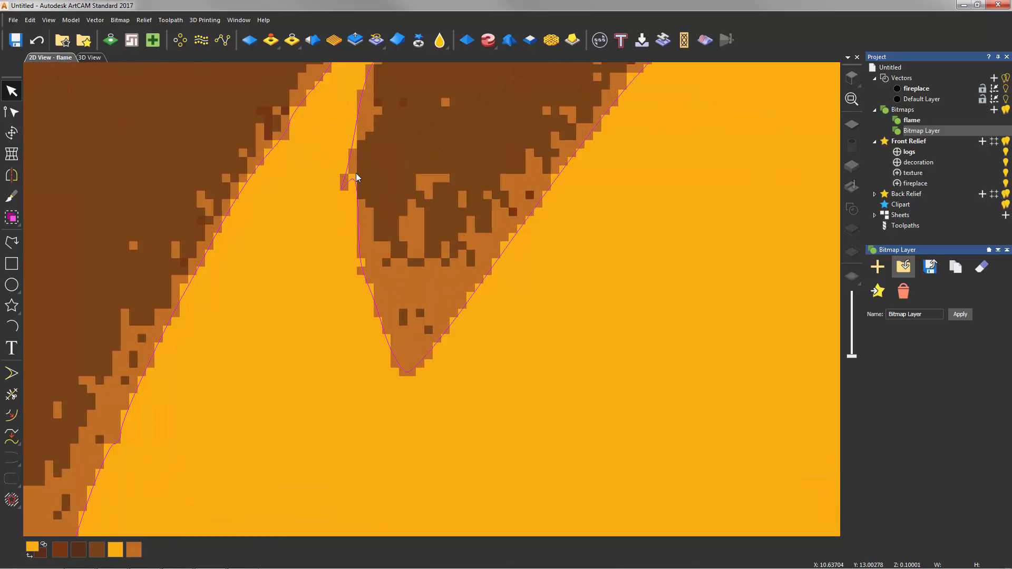
{"action": "left_click", "coordinate": [89, 57]}
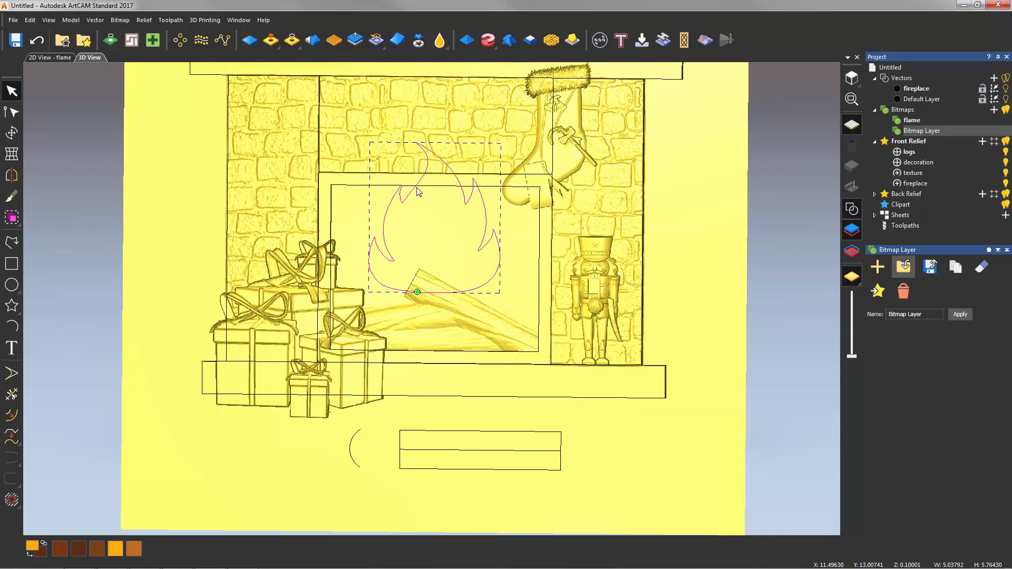
{"action": "scroll", "coordinate": [427, 204], "scroll_direction": "up", "scroll_amount": 4}
{"action": "scroll", "coordinate": [428, 205], "scroll_direction": "up", "scroll_amount": 2}
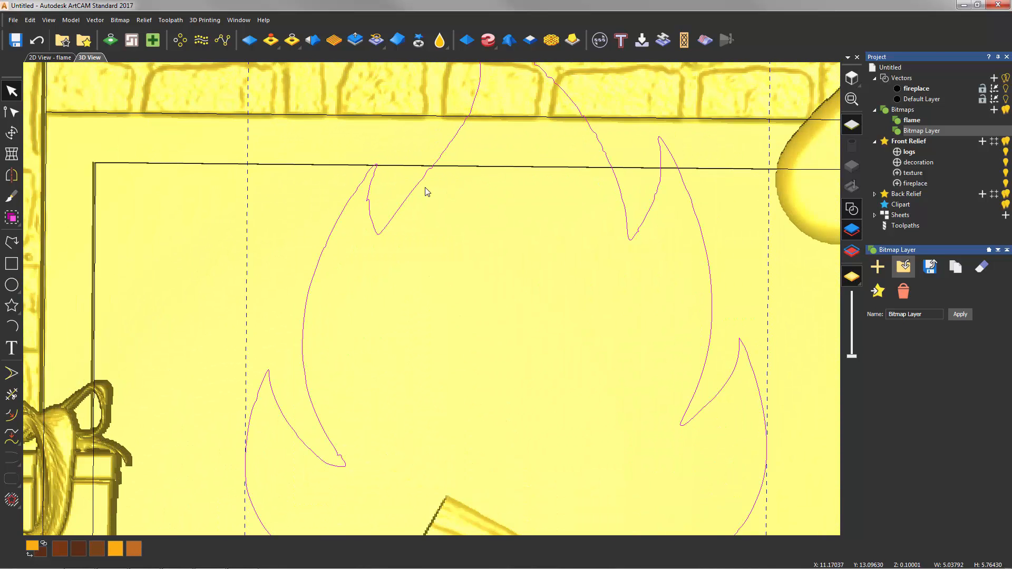
Show the flame vector's nodes and spline it with a 0.05 inch tolerance, ignoring straight spans
{"action": "key", "text": "n"}
{"action": "scroll", "coordinate": [452, 139], "scroll_direction": "up", "scroll_amount": 3}
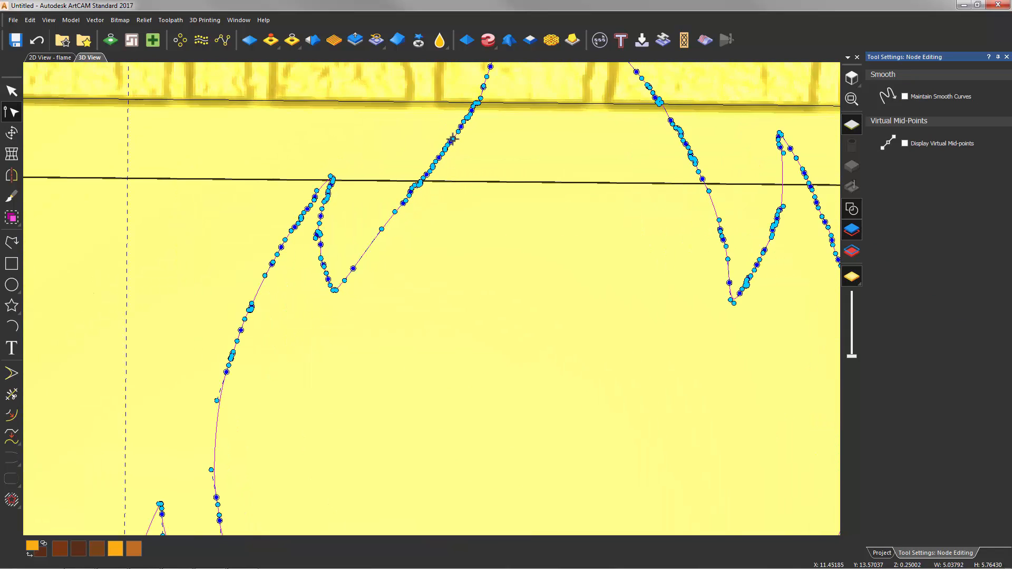
{"action": "scroll", "coordinate": [452, 139], "scroll_direction": "down", "scroll_amount": 1}
{"action": "scroll", "coordinate": [533, 274], "scroll_direction": "down", "scroll_amount": 4}
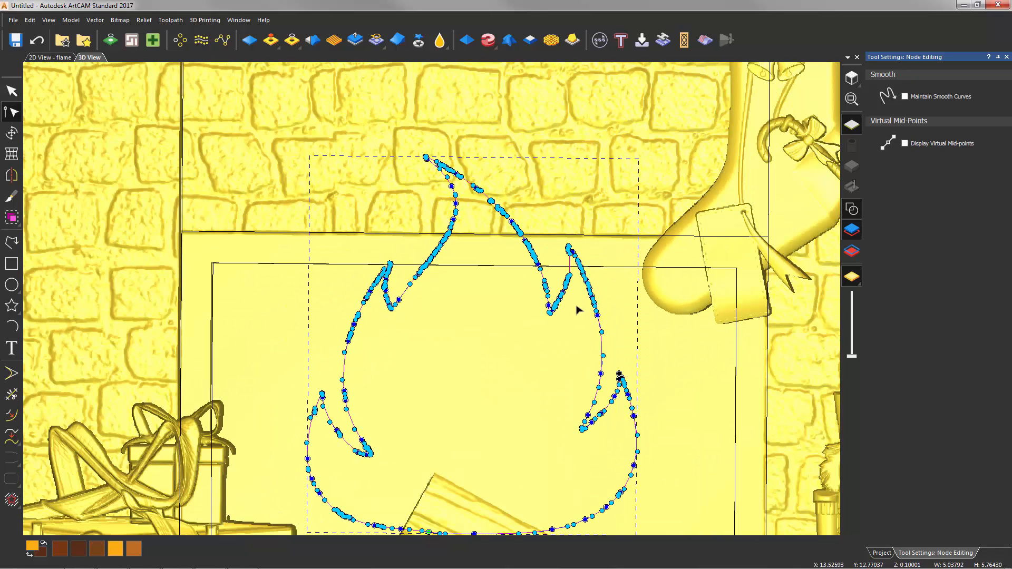
{"action": "left_click", "coordinate": [12, 442]}
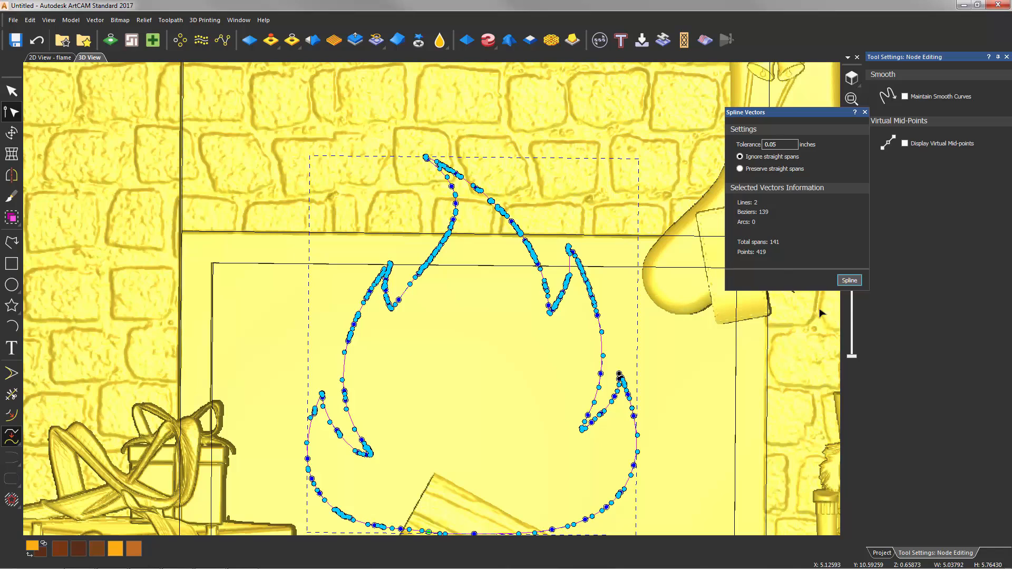
{"action": "left_click", "coordinate": [849, 280]}
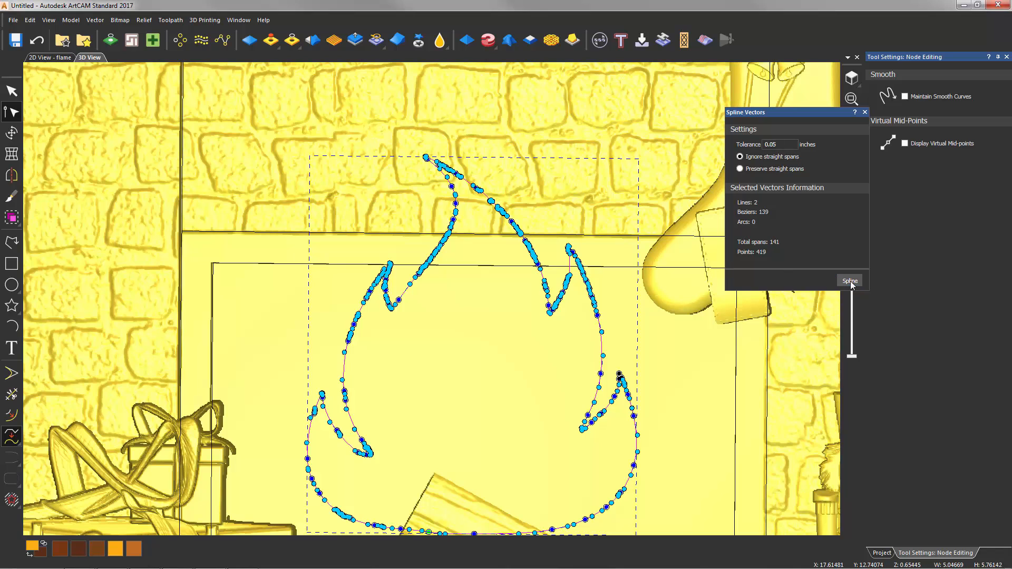
{"action": "left_click", "coordinate": [864, 112]}
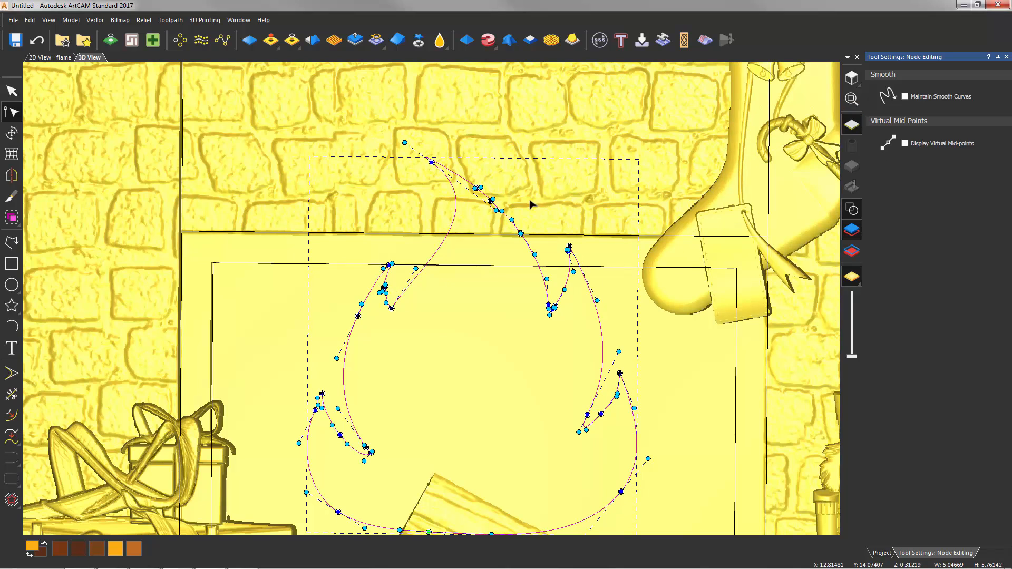
Delete the two stray nodes on the inner edge of the flame's upper-left tongue
{"action": "scroll", "coordinate": [401, 274], "scroll_direction": "up", "scroll_amount": 3}
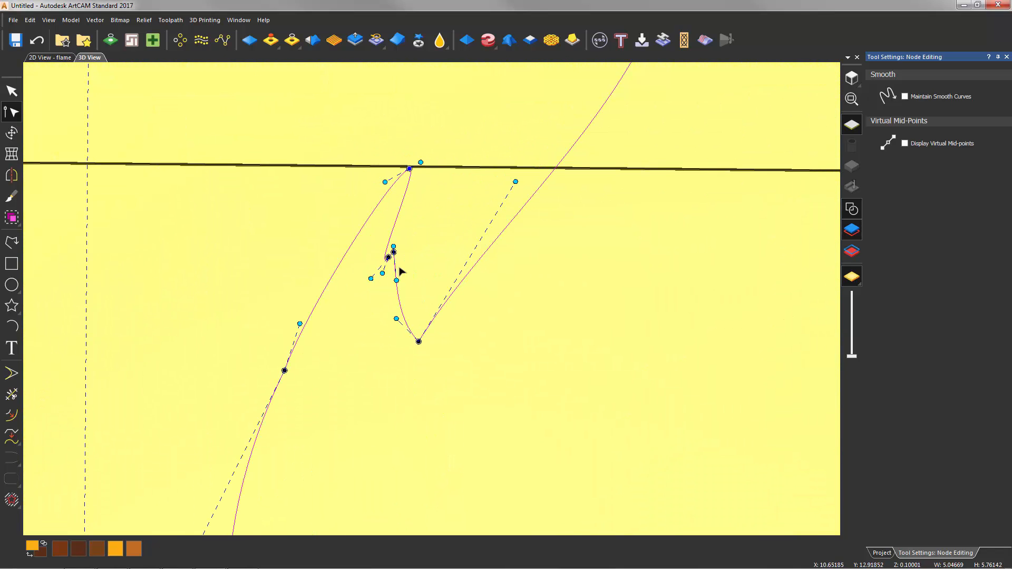
{"action": "left_click", "coordinate": [389, 257]}
{"action": "key", "text": "Delete"}
{"action": "left_click", "coordinate": [393, 252]}
{"action": "key", "text": "Delete"}
{"action": "scroll", "coordinate": [721, 307], "scroll_direction": "down", "scroll_amount": 4}
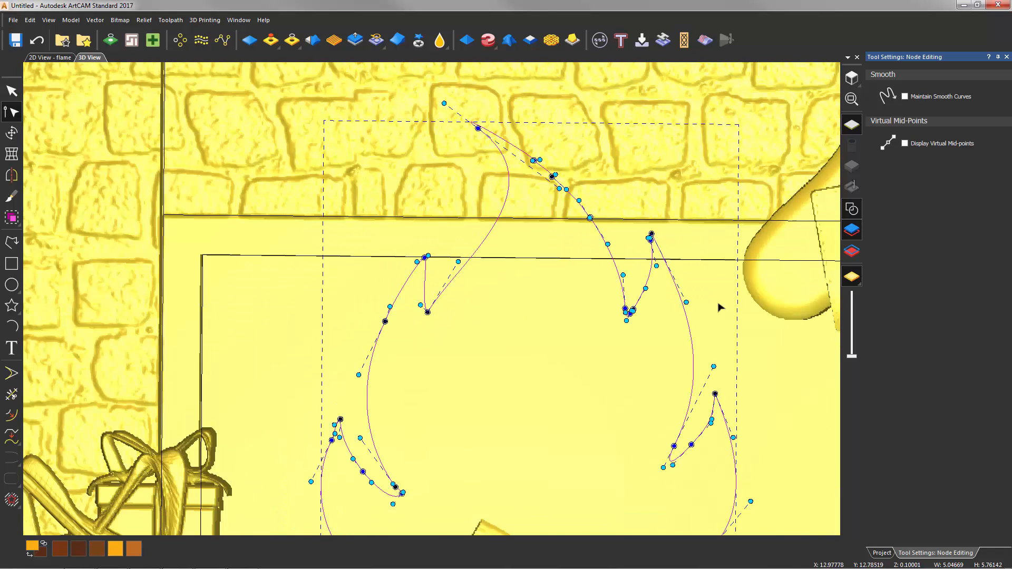
Smooth the flame's upper-right tongue by removing the extra node at its notch and lowering the node just under its tip
{"action": "scroll", "coordinate": [585, 299], "scroll_direction": "up", "scroll_amount": 2}
{"action": "scroll", "coordinate": [585, 299], "scroll_direction": "up", "scroll_amount": 2}
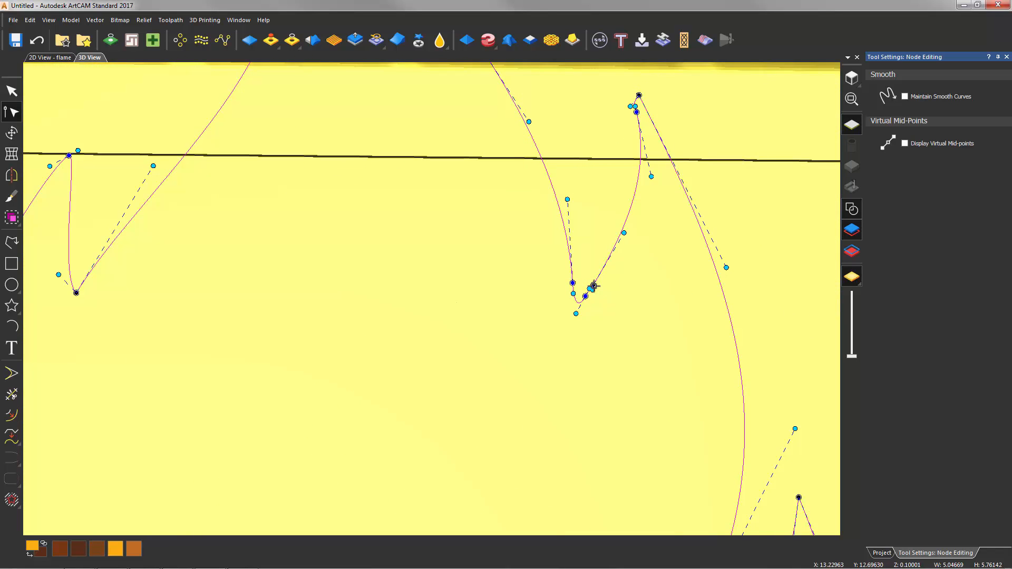
{"action": "left_click_drag", "start_coordinate": [637, 112], "coordinate": [628, 133]}
{"action": "scroll", "coordinate": [671, 224], "scroll_direction": "down", "scroll_amount": 2}
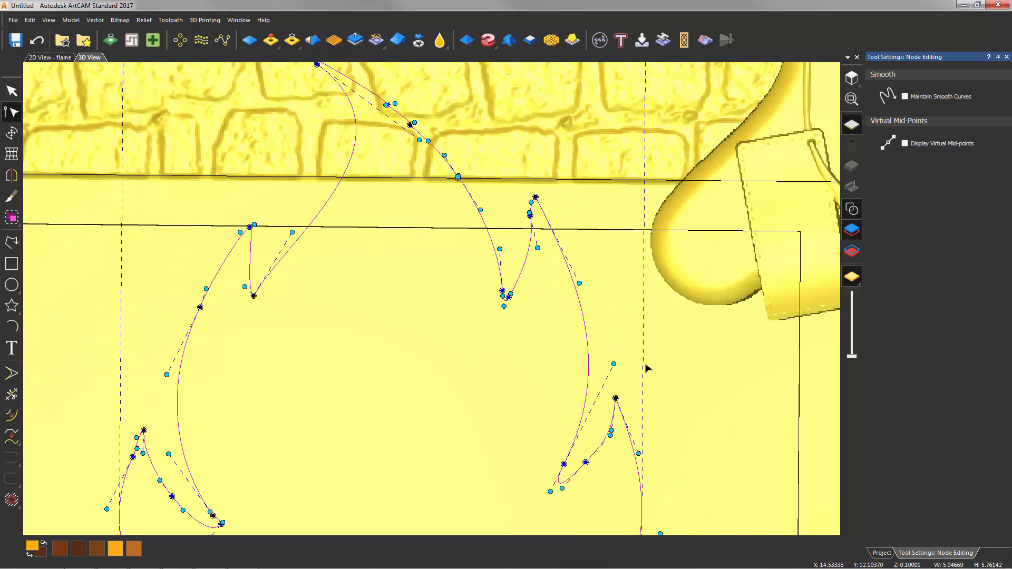
Reshape the notch beside the flame's lower-left tongue by moving its nodes upward and adjusting the handle under the tongue's tip
{"action": "scroll", "coordinate": [284, 467], "scroll_direction": "down", "scroll_amount": 1}
{"action": "scroll", "coordinate": [256, 467], "scroll_direction": "up", "scroll_amount": 2}
{"action": "scroll", "coordinate": [255, 467], "scroll_direction": "up", "scroll_amount": 2}
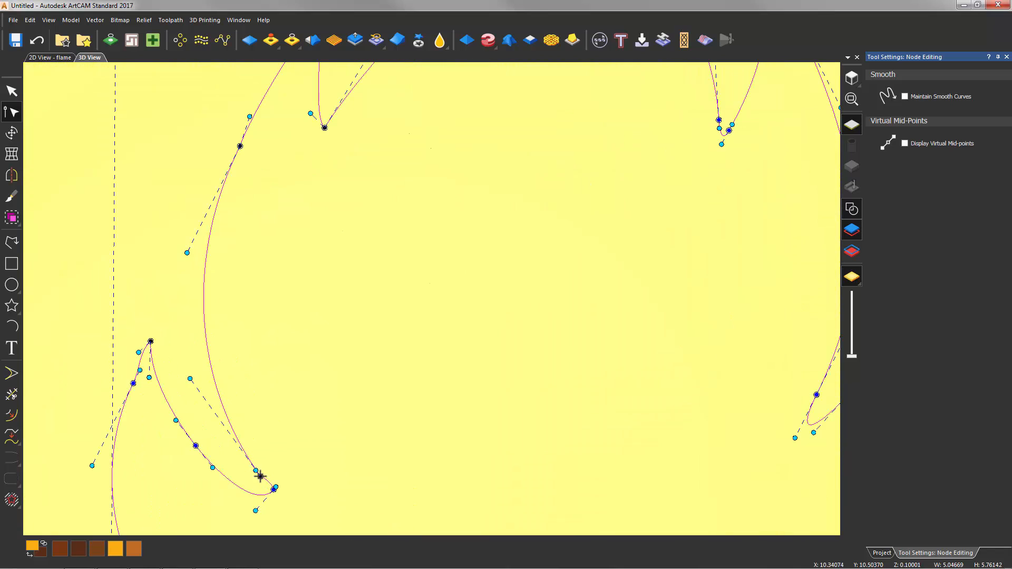
{"action": "left_click_drag", "start_coordinate": [264, 480], "coordinate": [245, 464]}
{"action": "left_click_drag", "start_coordinate": [192, 445], "coordinate": [176, 406]}
{"action": "left_click_drag", "start_coordinate": [226, 487], "coordinate": [242, 456]}
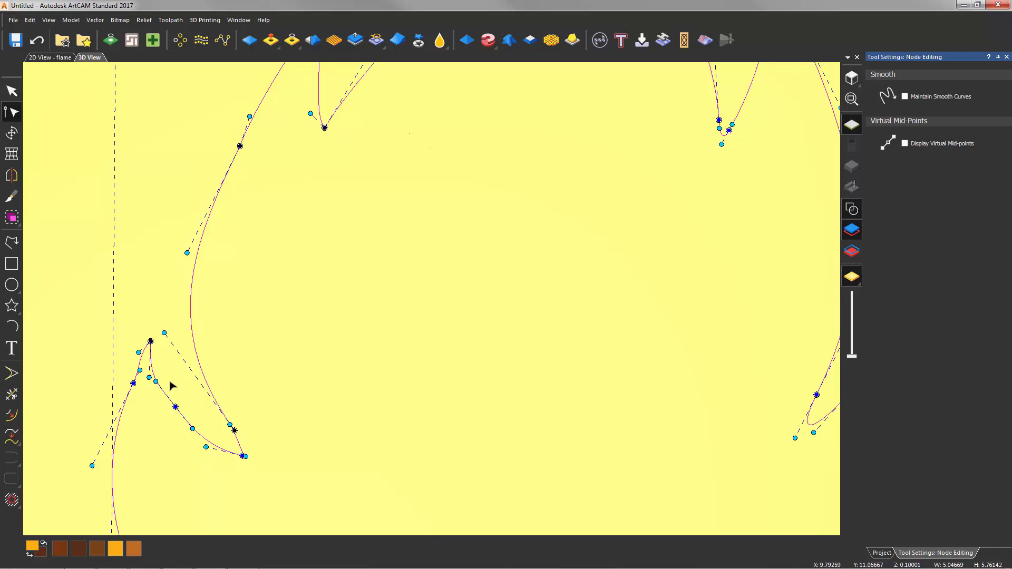
{"action": "left_click_drag", "start_coordinate": [149, 377], "coordinate": [155, 362]}
{"action": "scroll", "coordinate": [554, 376], "scroll_direction": "down", "scroll_amount": 3}
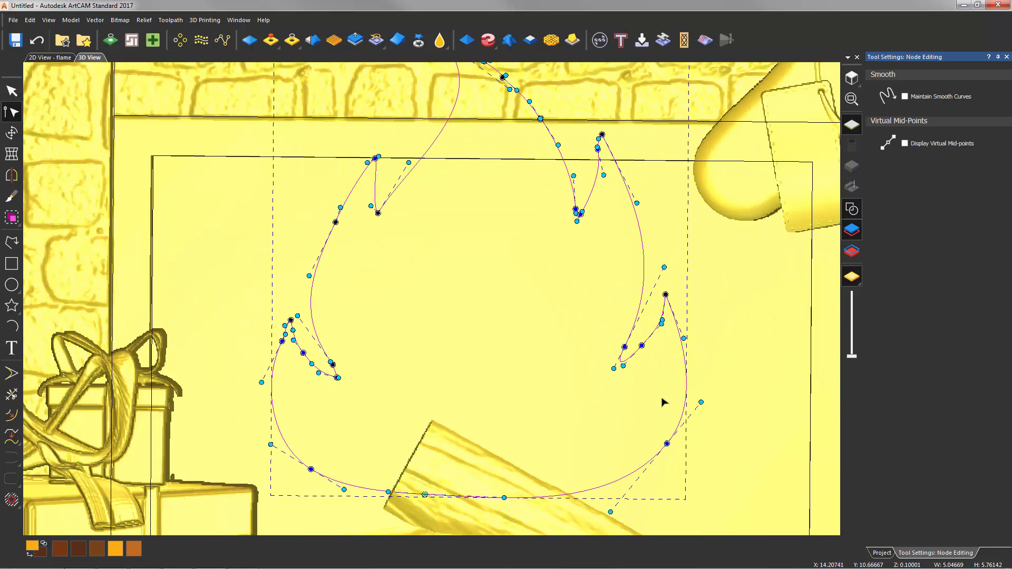
{"action": "scroll", "coordinate": [574, 174], "scroll_direction": "down", "scroll_amount": 3}
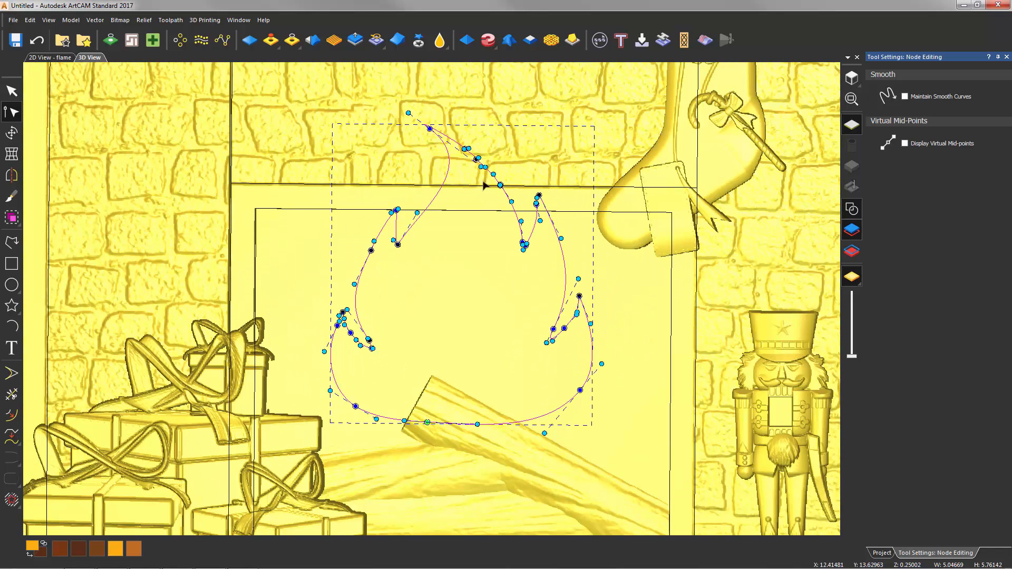
Remove the kinks near the flame's peak by deleting a stray node on its right edge and repositioning the neighbouring one
{"action": "left_click", "coordinate": [465, 286]}
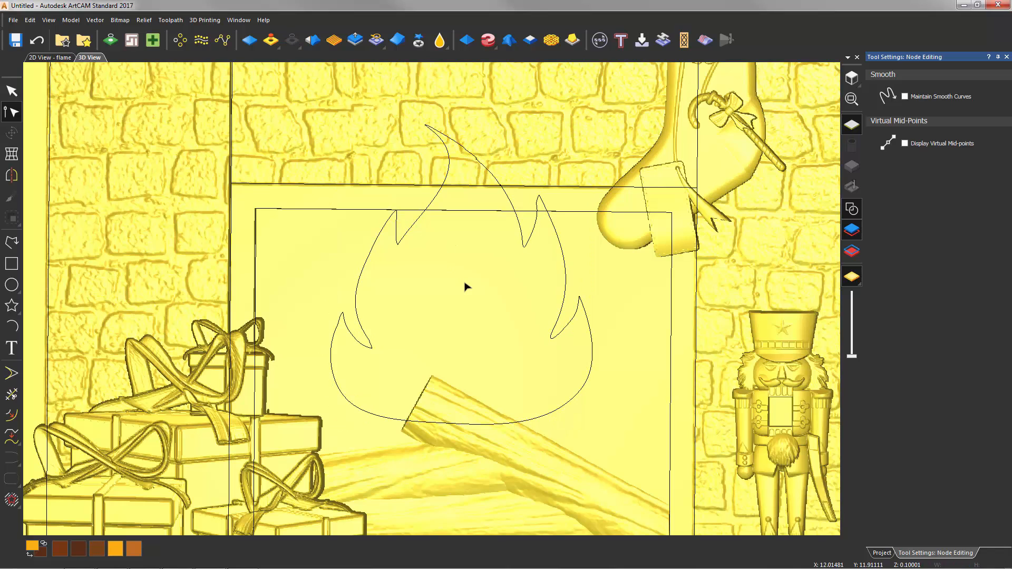
{"action": "scroll", "coordinate": [488, 162], "scroll_direction": "up", "scroll_amount": 5}
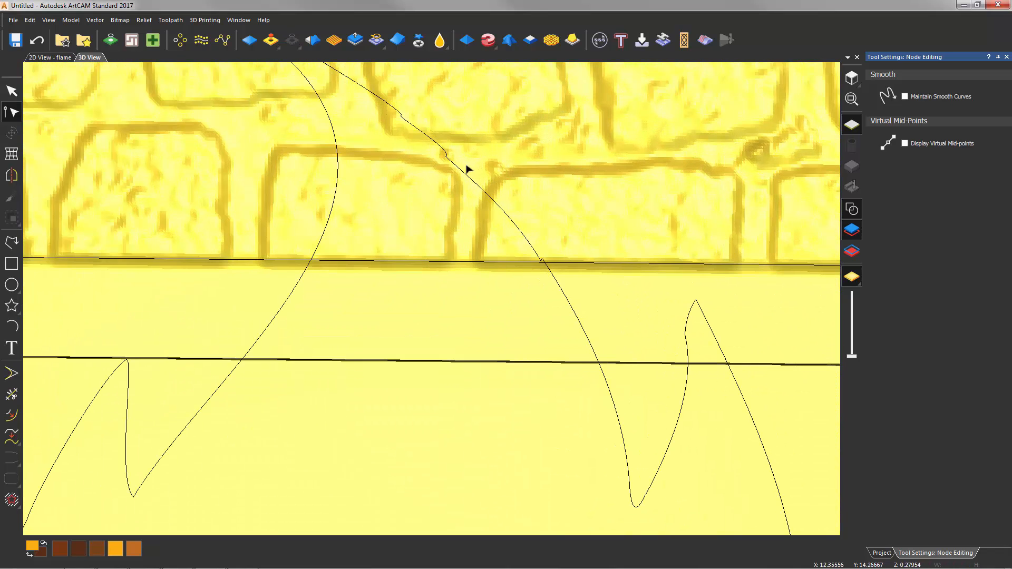
{"action": "left_click", "coordinate": [449, 158]}
{"action": "scroll", "coordinate": [446, 155], "scroll_direction": "up", "scroll_amount": 2}
{"action": "key", "text": "d"}
{"action": "left_click_drag", "start_coordinate": [396, 83], "coordinate": [346, 71]}
{"action": "scroll", "coordinate": [427, 290], "scroll_direction": "down", "scroll_amount": 2}
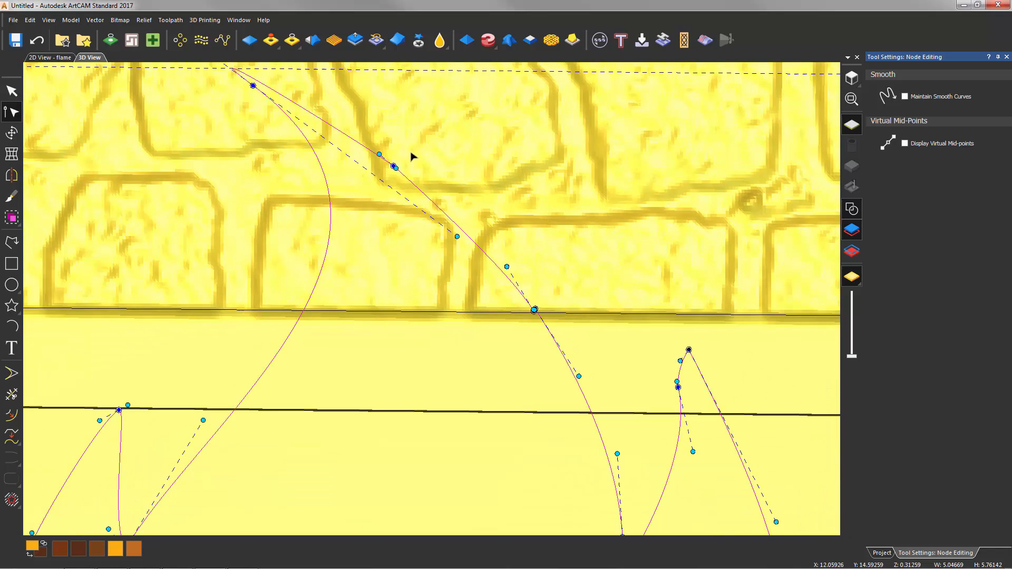
Delete the doubled node where the flame's right edge crosses the lower brick border and extend the remaining node's handle
{"action": "scroll", "coordinate": [532, 319], "scroll_direction": "up", "scroll_amount": 3}
{"action": "key", "text": "d"}
{"action": "left_click_drag", "start_coordinate": [526, 311], "coordinate": [506, 278]}
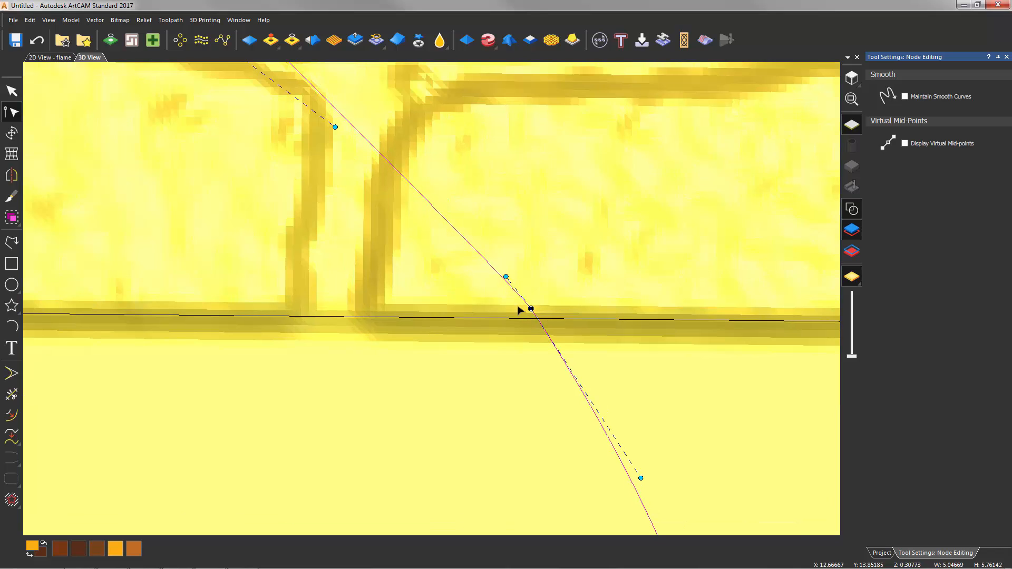
{"action": "scroll", "coordinate": [521, 312], "scroll_direction": "down", "scroll_amount": 4}
{"action": "scroll", "coordinate": [500, 360], "scroll_direction": "down", "scroll_amount": 4}
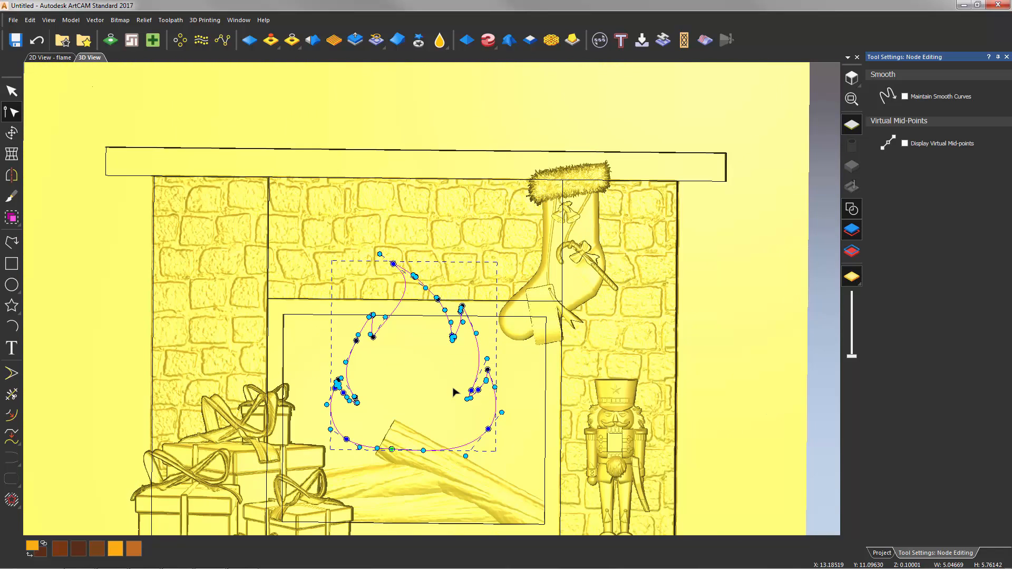
Finish node editing, centre the flame vector in the model at X 12, Y 12 and reselect it
{"action": "key", "text": "n"}
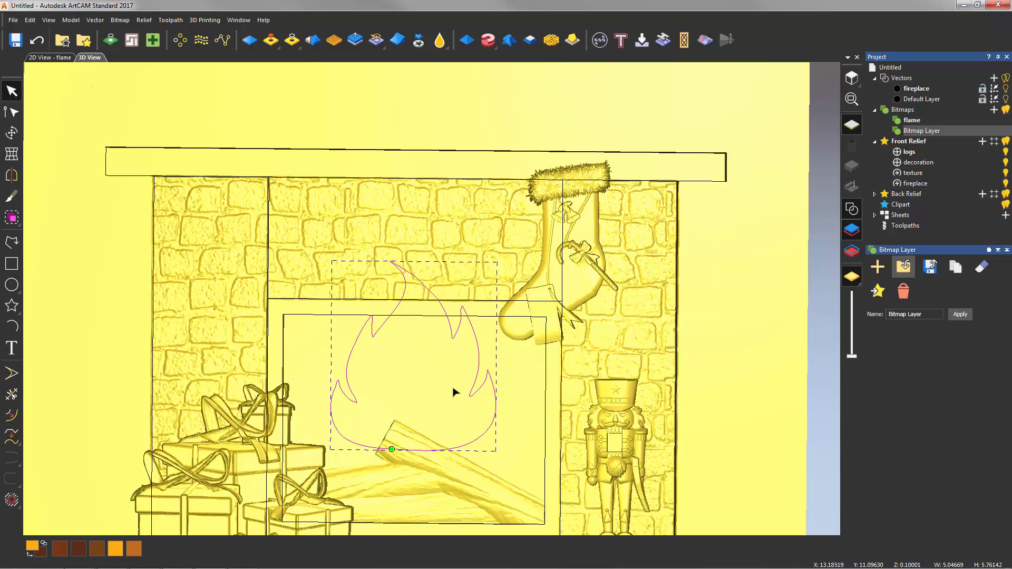
{"action": "key", "text": "Down"}
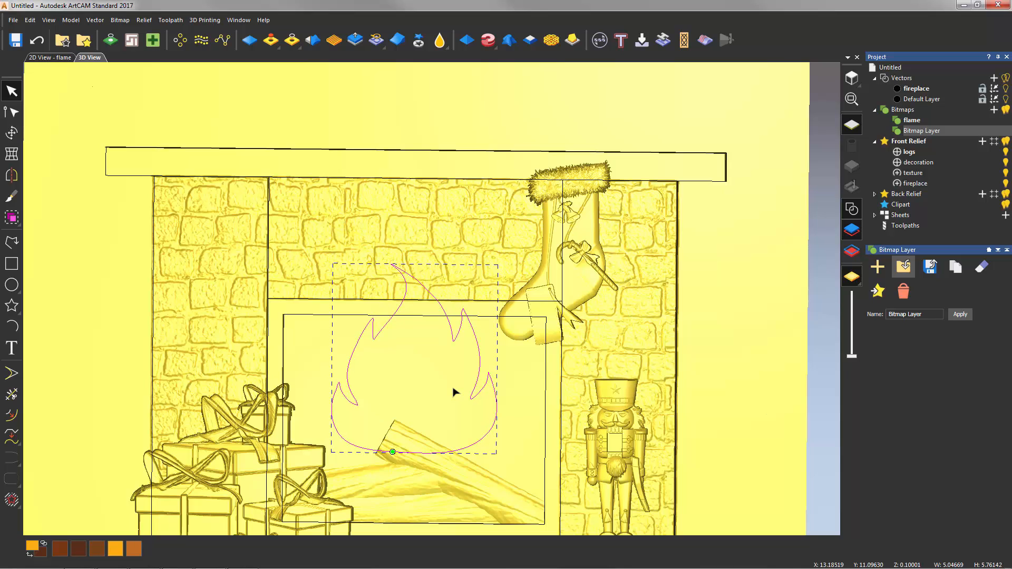
{"action": "key", "text": "Escape"}
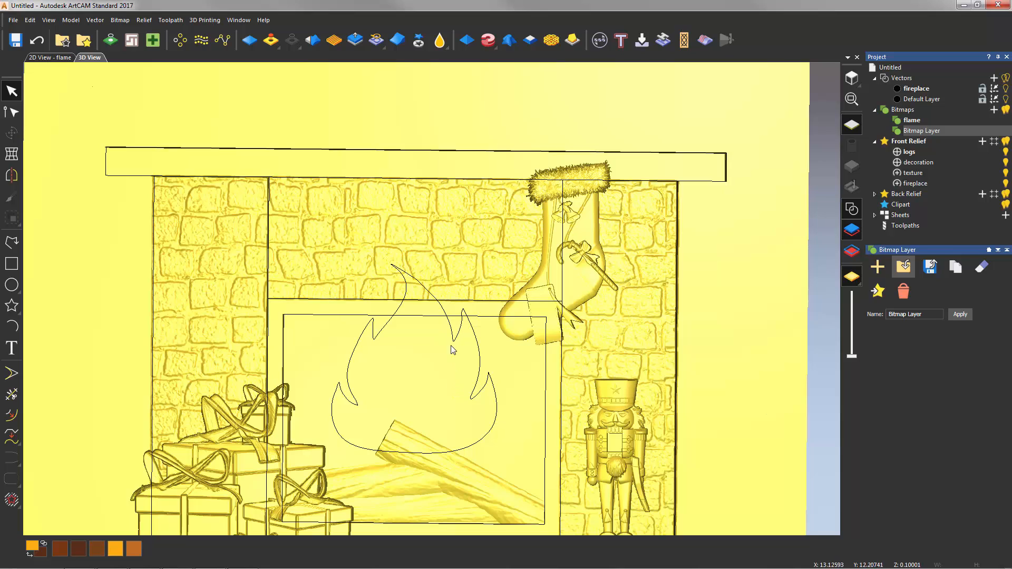
{"action": "left_click", "coordinate": [450, 325]}
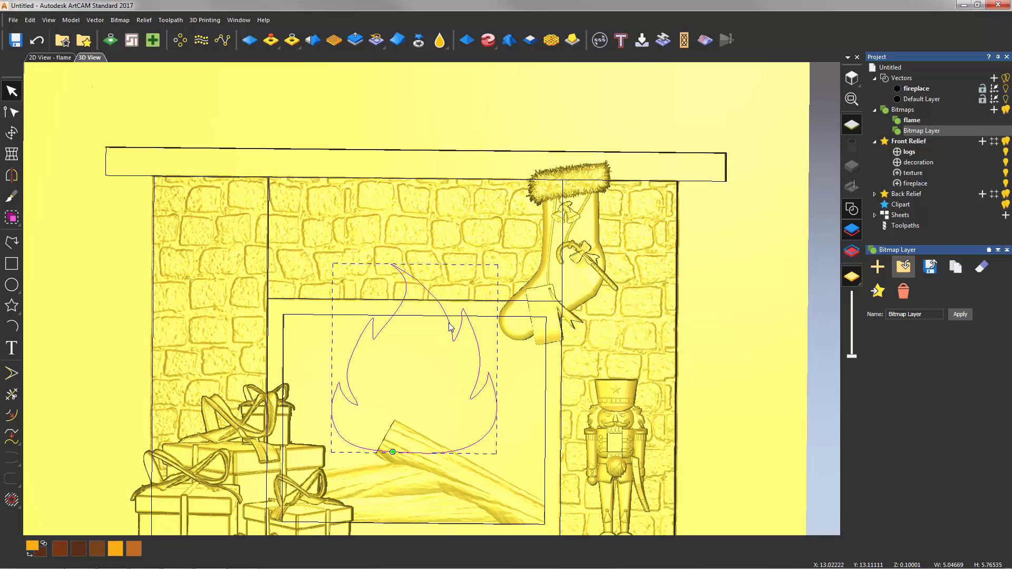
Scale the flame vector to about 4.07 by 4.65 inches and move it down into the firebox, with scaling set to percent
{"action": "key", "text": "ctrl+t"}
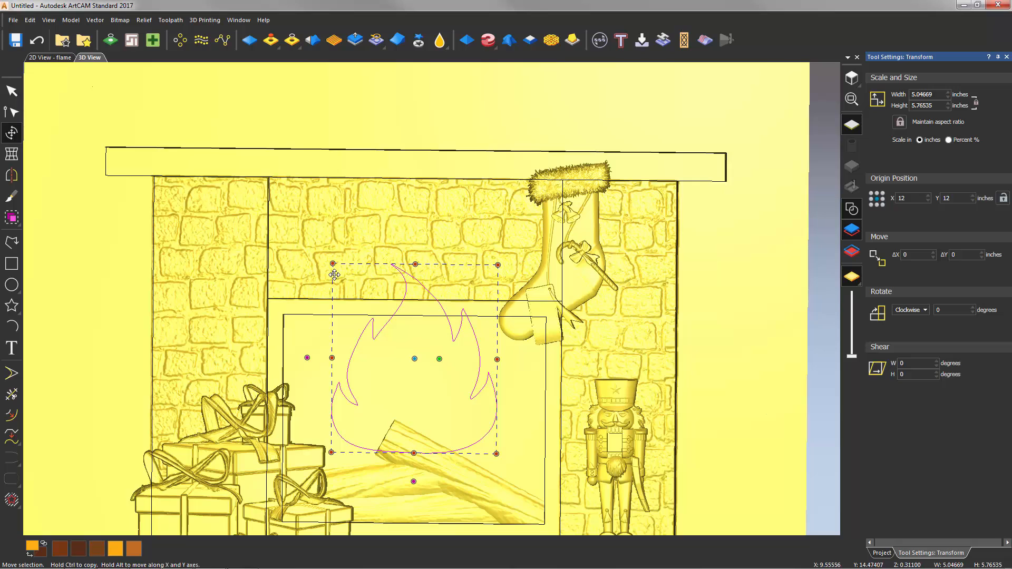
{"action": "left_click_drag", "start_coordinate": [332, 262], "coordinate": [342, 275]}
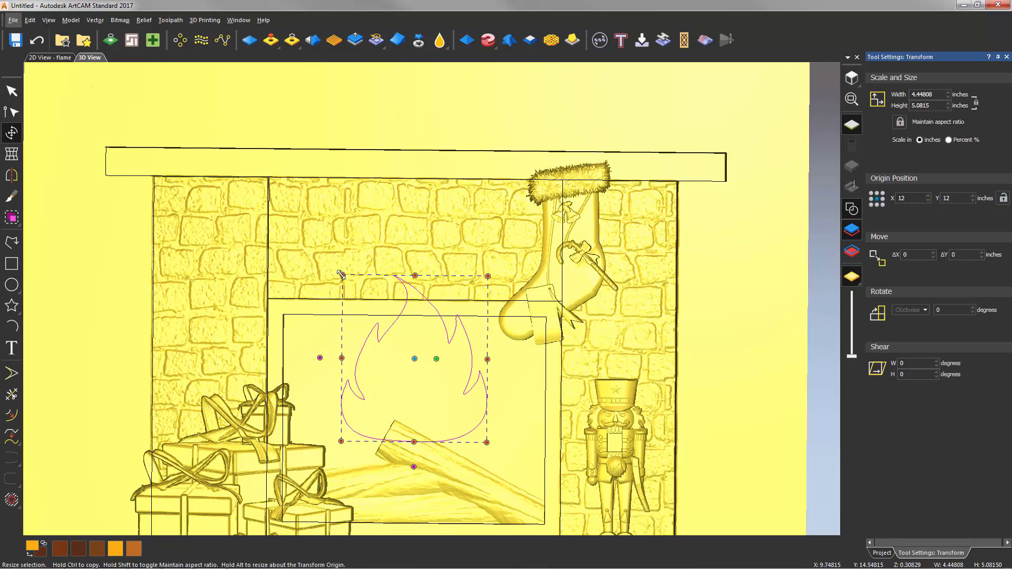
{"action": "left_click_drag", "start_coordinate": [388, 331], "coordinate": [384, 364]}
{"action": "key", "text": "alt"}
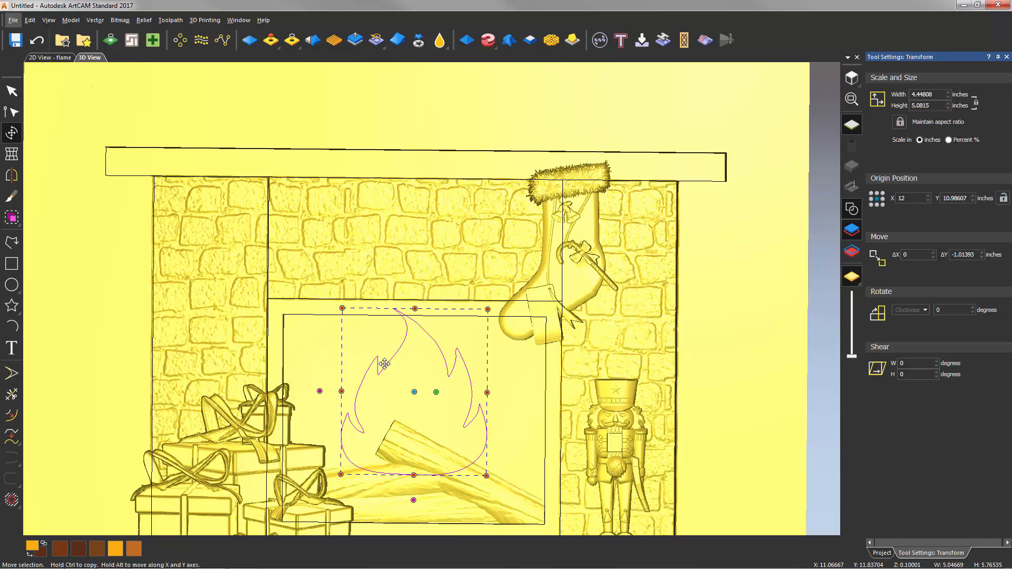
{"action": "left_click_drag", "start_coordinate": [384, 364], "coordinate": [385, 369]}
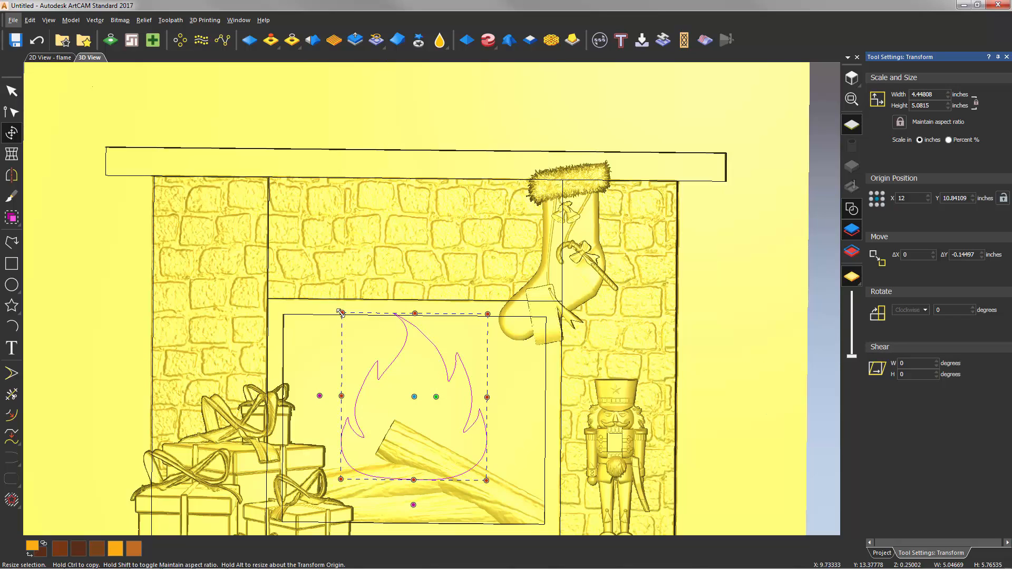
{"action": "left_click_drag", "start_coordinate": [341, 312], "coordinate": [348, 320]}
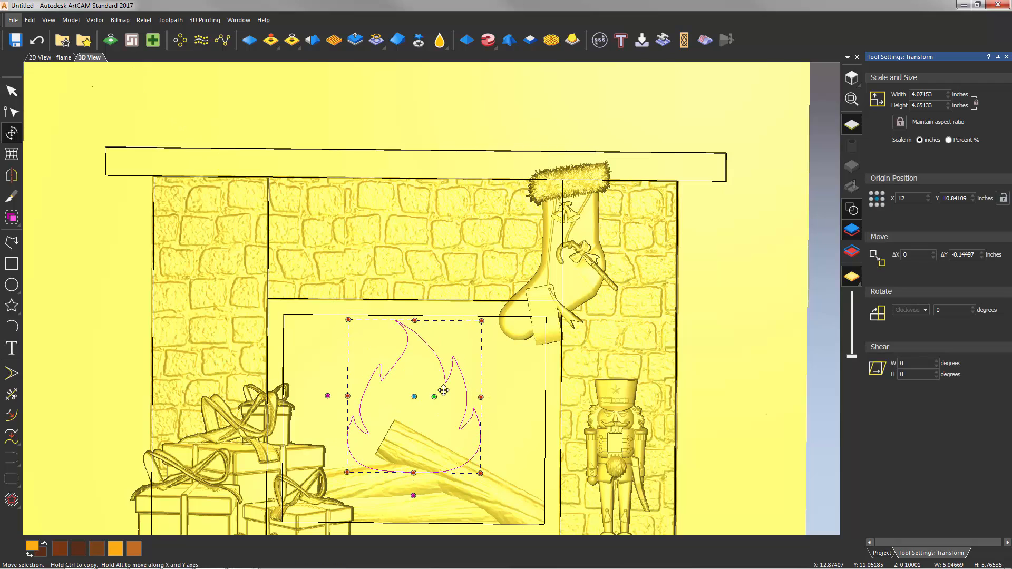
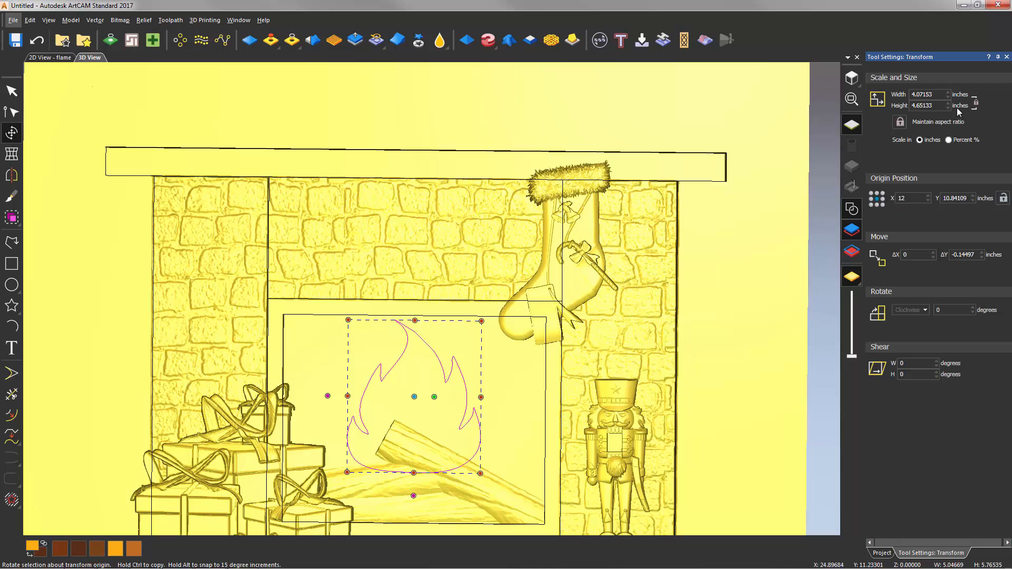
{"action": "left_click", "coordinate": [949, 140]}
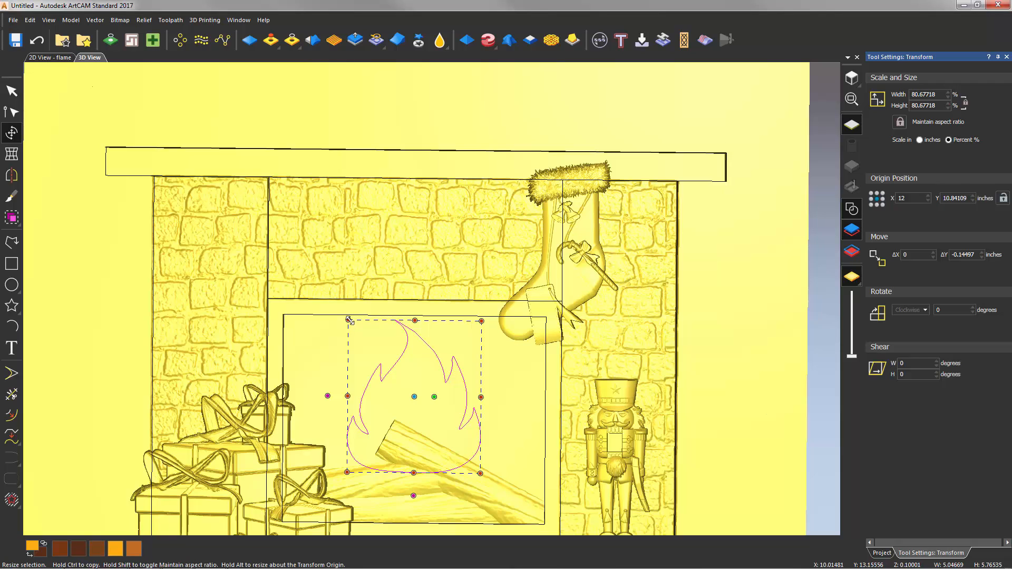
Scale the innermost flame copy down to about 1.80 by 2.05 inches and deselect it
{"action": "left_click_drag", "start_coordinate": [348, 320], "coordinate": [381, 368]}
{"action": "left_click", "coordinate": [432, 445]}
{"action": "scroll", "coordinate": [433, 445], "scroll_direction": "up", "scroll_amount": 1}
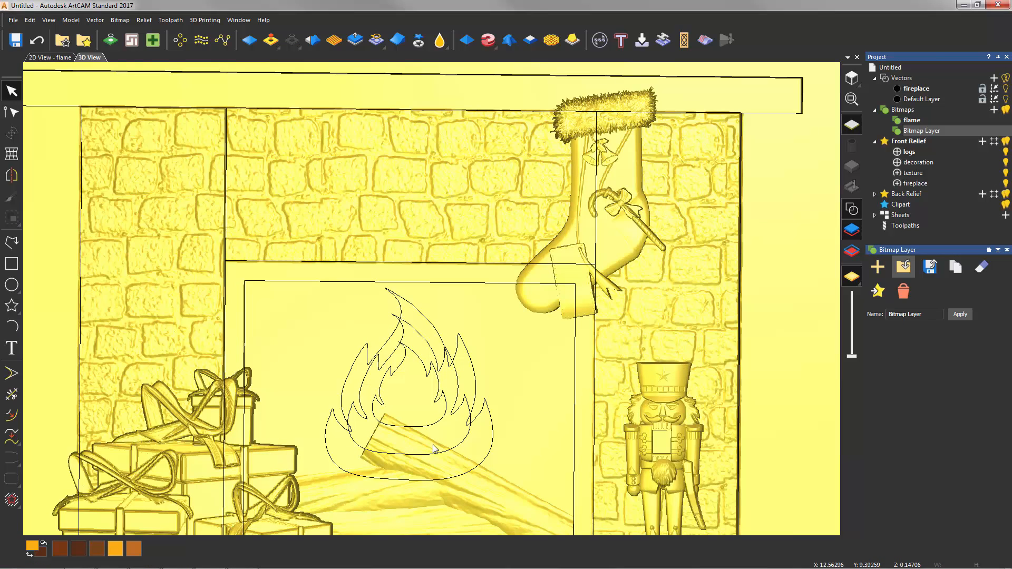
{"action": "scroll", "coordinate": [433, 448], "scroll_direction": "up", "scroll_amount": 1}
Move the middle and innermost flame outlines down so their bases sit just above the outer flame's base
{"action": "left_click", "coordinate": [425, 457]}
{"action": "left_click_drag", "start_coordinate": [425, 464], "coordinate": [424, 478]}
{"action": "left_click", "coordinate": [428, 421]}
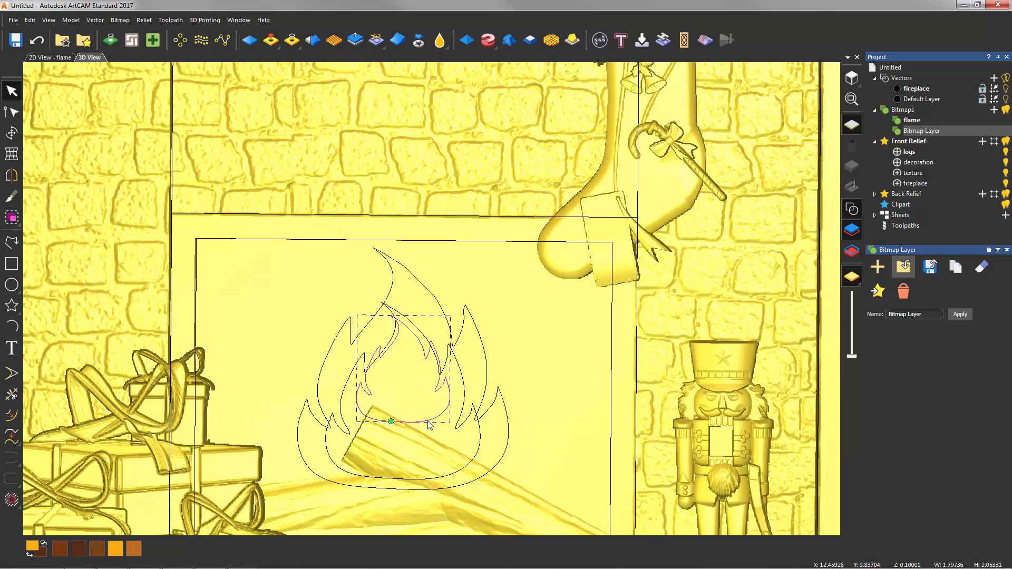
{"action": "left_click_drag", "start_coordinate": [428, 421], "coordinate": [426, 468]}
{"action": "left_click", "coordinate": [548, 440]}
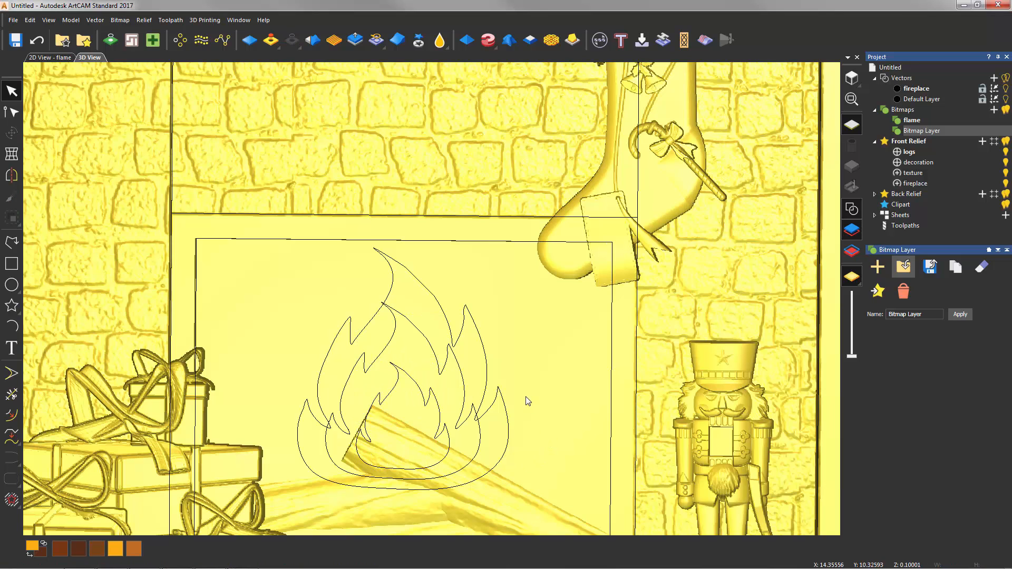
Scale the middle flame to about 2.64 by 3.21 inches and nudge it slightly down within the outer flame
{"action": "left_click", "coordinate": [466, 426]}
{"action": "left_click", "coordinate": [466, 426]}
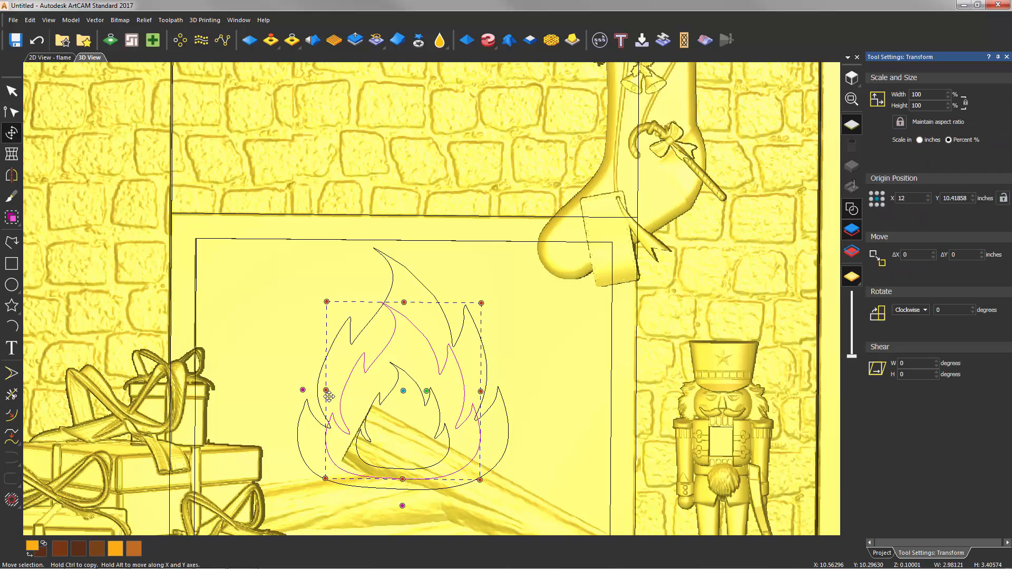
{"action": "left_click_drag", "start_coordinate": [326, 390], "coordinate": [331, 390]}
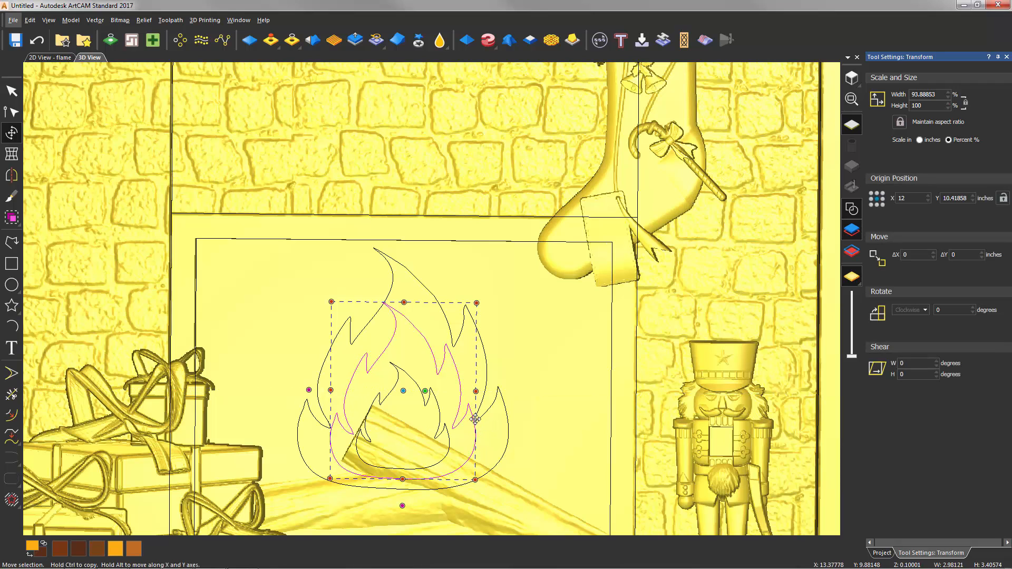
{"action": "left_click_drag", "start_coordinate": [332, 390], "coordinate": [332, 390]}
{"action": "left_click_drag", "start_coordinate": [331, 302], "coordinate": [334, 305]}
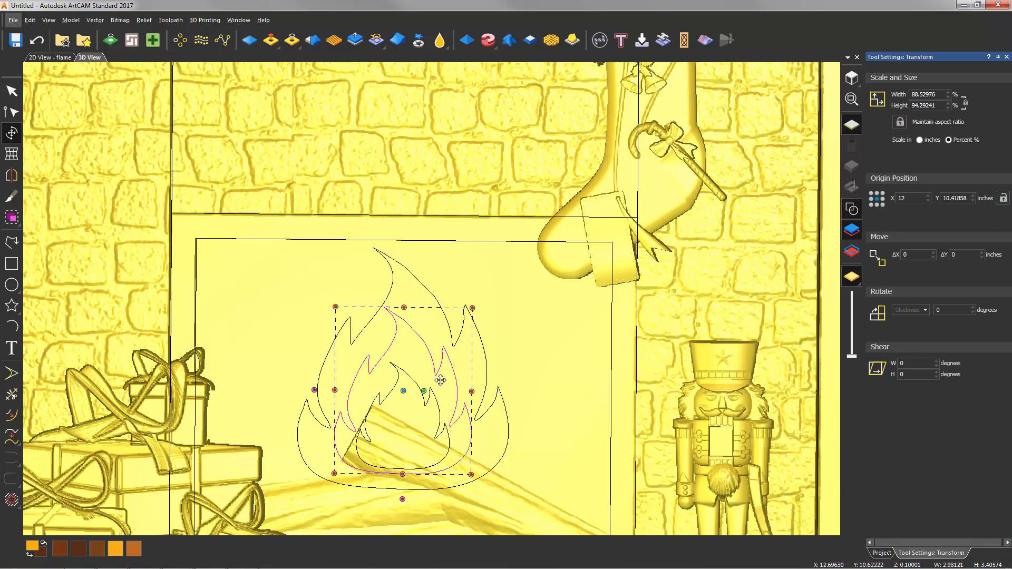
{"action": "left_click", "coordinate": [524, 410]}
{"action": "key", "text": "Escape"}
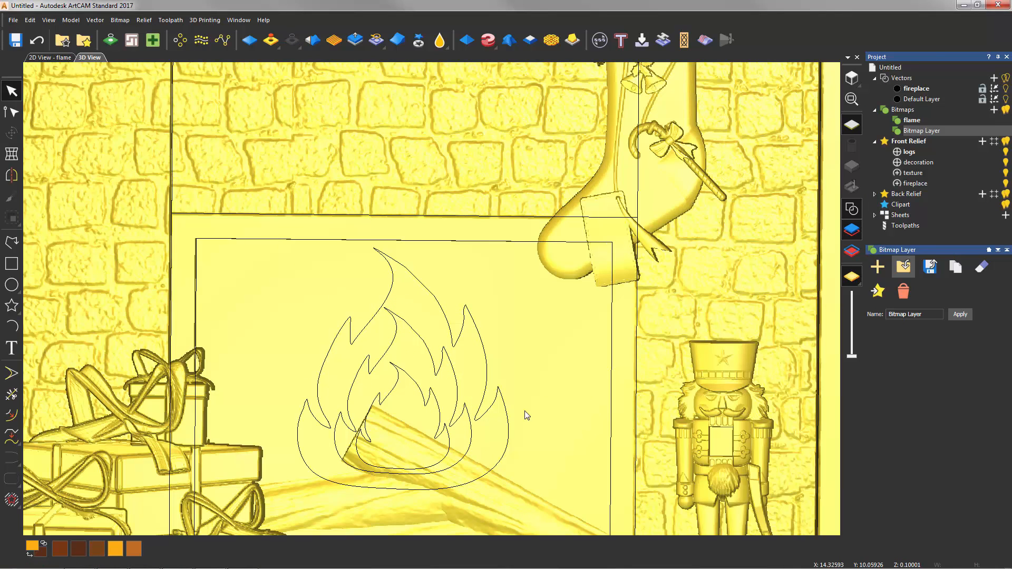
{"action": "left_click", "coordinate": [436, 474]}
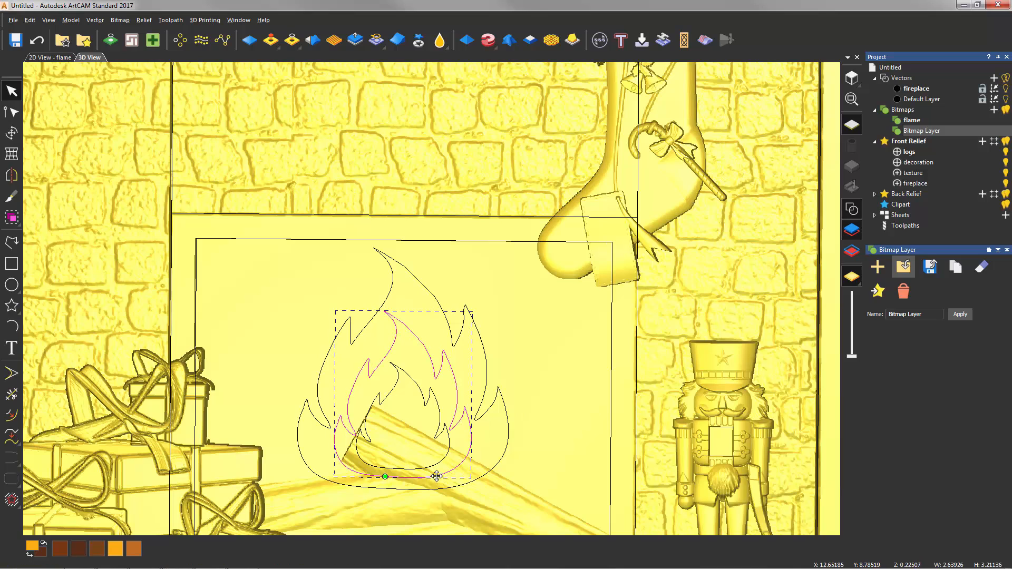
{"action": "left_click", "coordinate": [585, 465]}
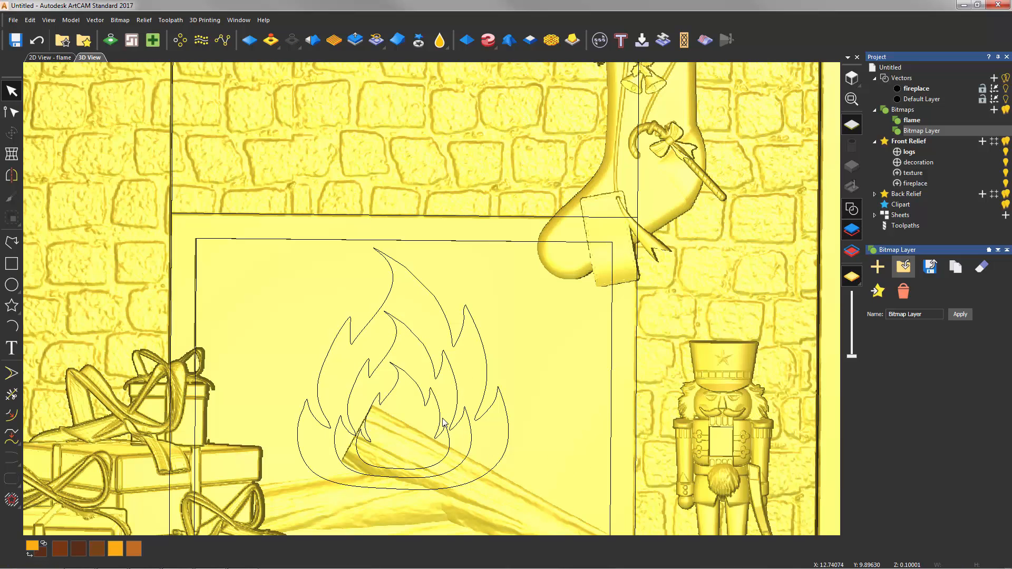
Insert a new front relief layer above logs and name it flames
{"action": "right_click", "coordinate": [906, 151]}
{"action": "left_click", "coordinate": [921, 163]}
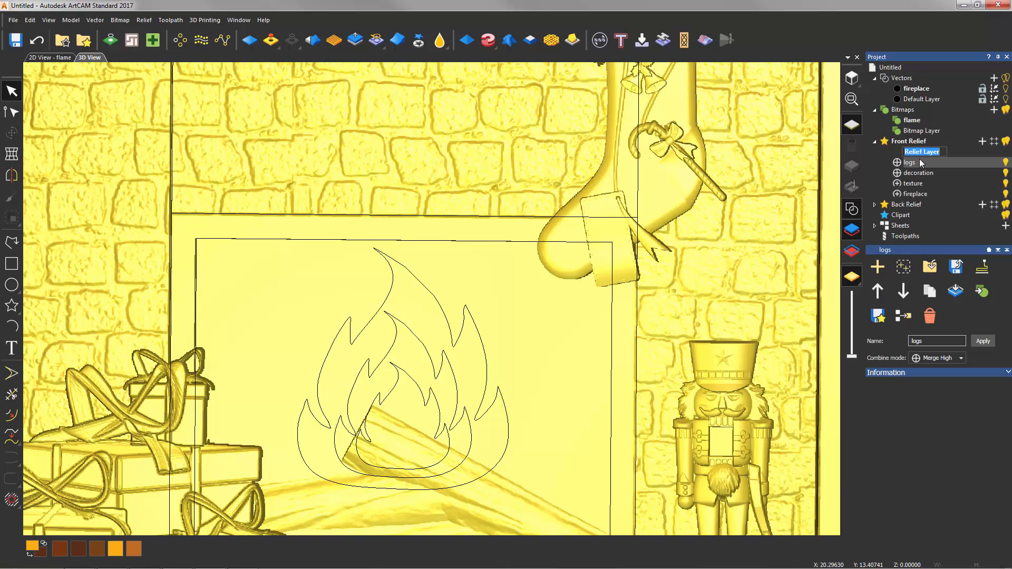
{"action": "type", "text": "flames"}
{"action": "key", "text": "Return"}
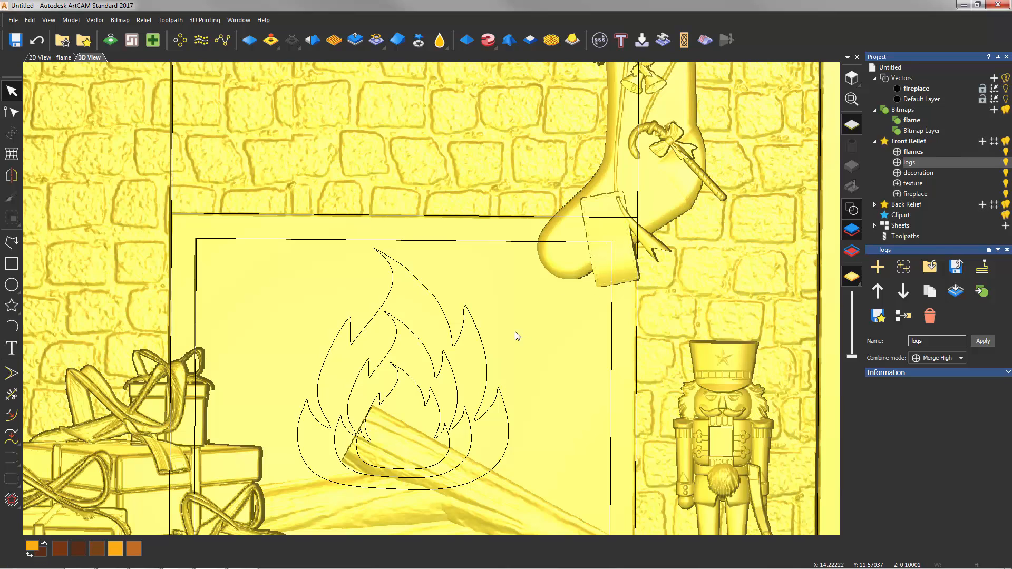
Give the outer flame vector a round profile at a 15-degree angle with the Shape Editor
{"action": "left_click", "coordinate": [479, 333]}
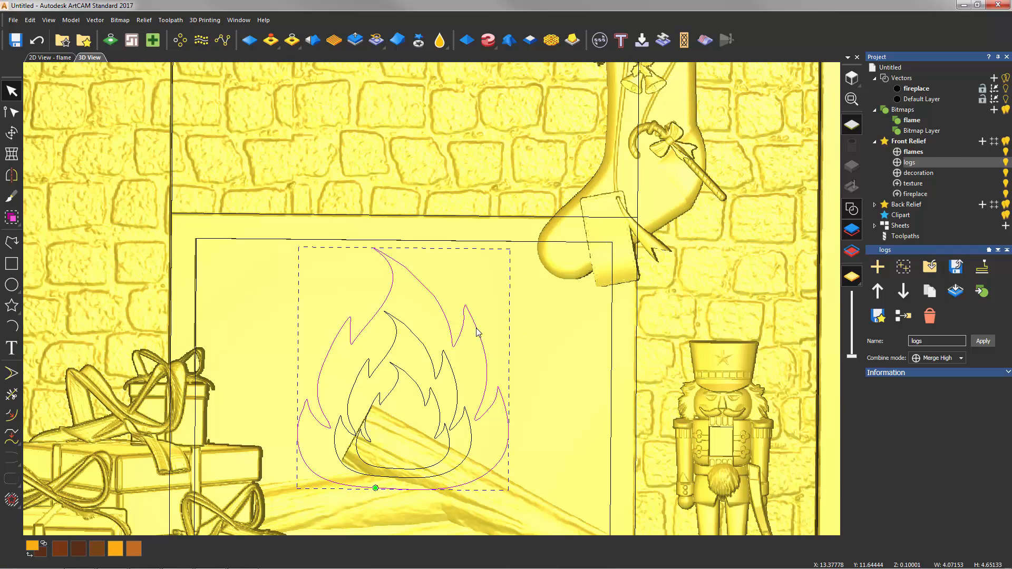
{"action": "left_click", "coordinate": [467, 40]}
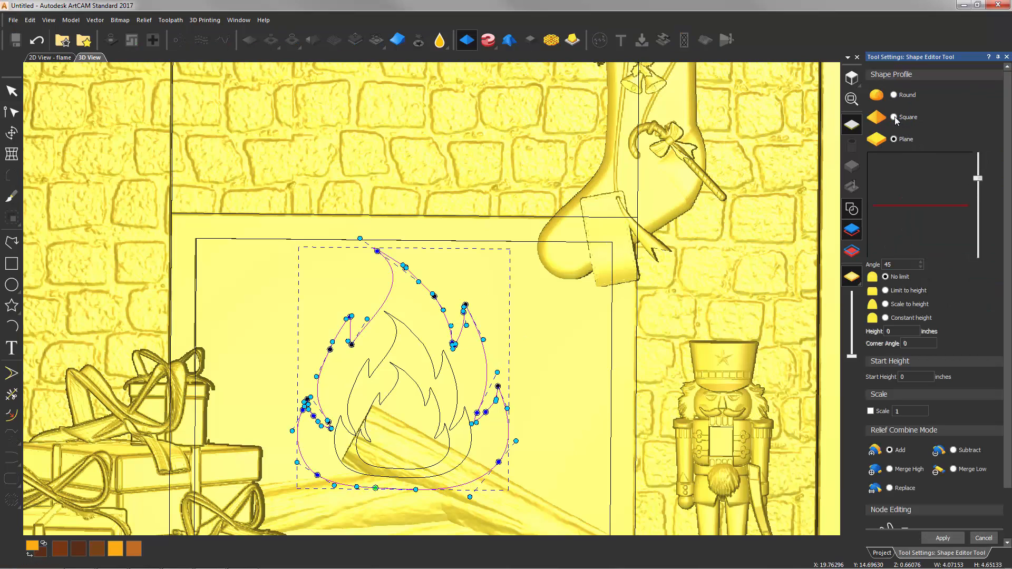
{"action": "left_click", "coordinate": [894, 96]}
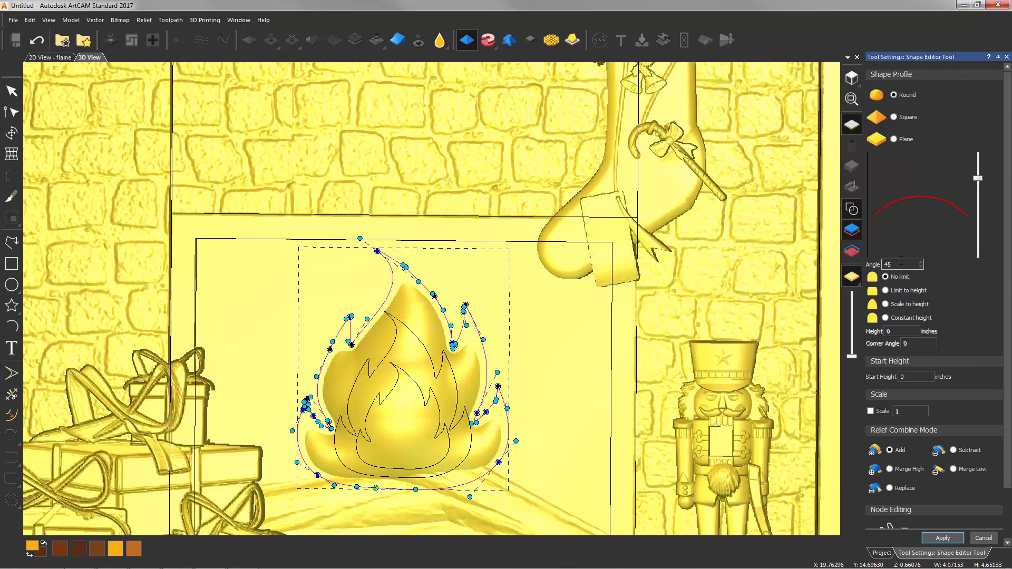
{"action": "key", "text": "BackSpace"}
{"action": "key", "text": "BackSpace"}
{"action": "type", "text": "15"}
{"action": "key", "text": "Return"}
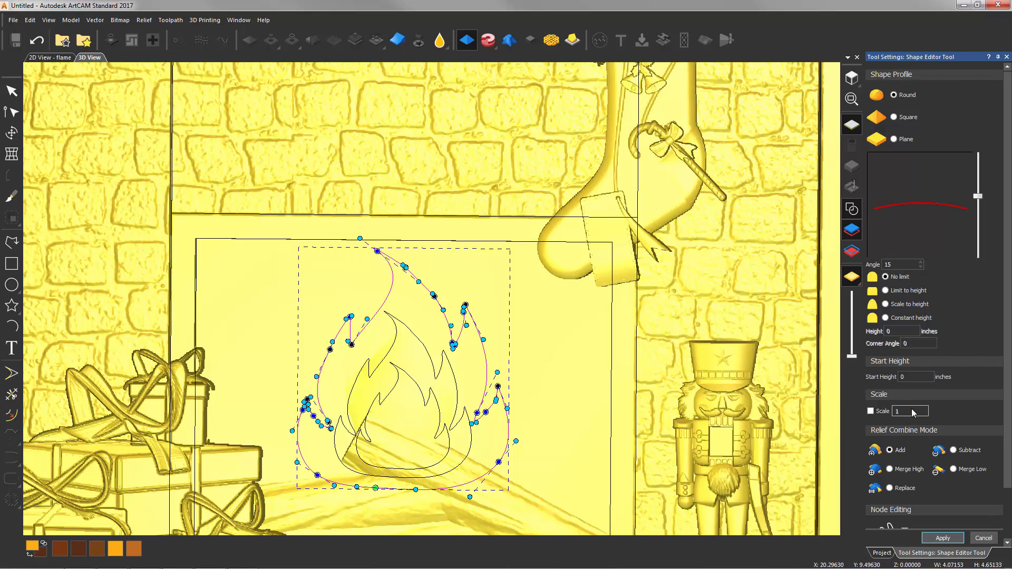
Try a start height of 0.12 inches on the outer flame and check it against the logs with the vectors hidden
{"action": "left_click", "coordinate": [912, 378]}
{"action": "type", "text": "0.12"}
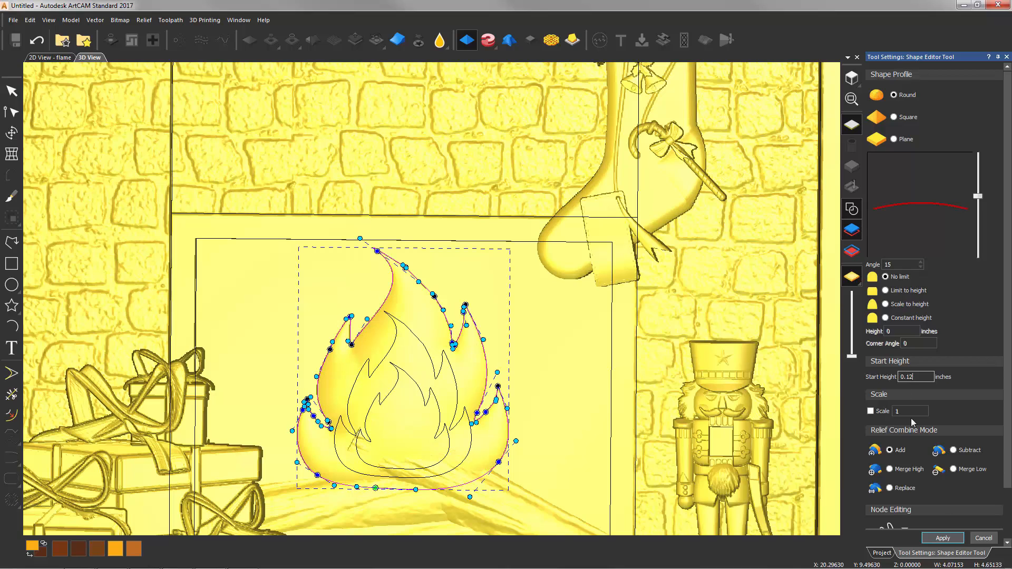
{"action": "left_click", "coordinate": [942, 538]}
{"action": "left_click", "coordinate": [849, 206]}
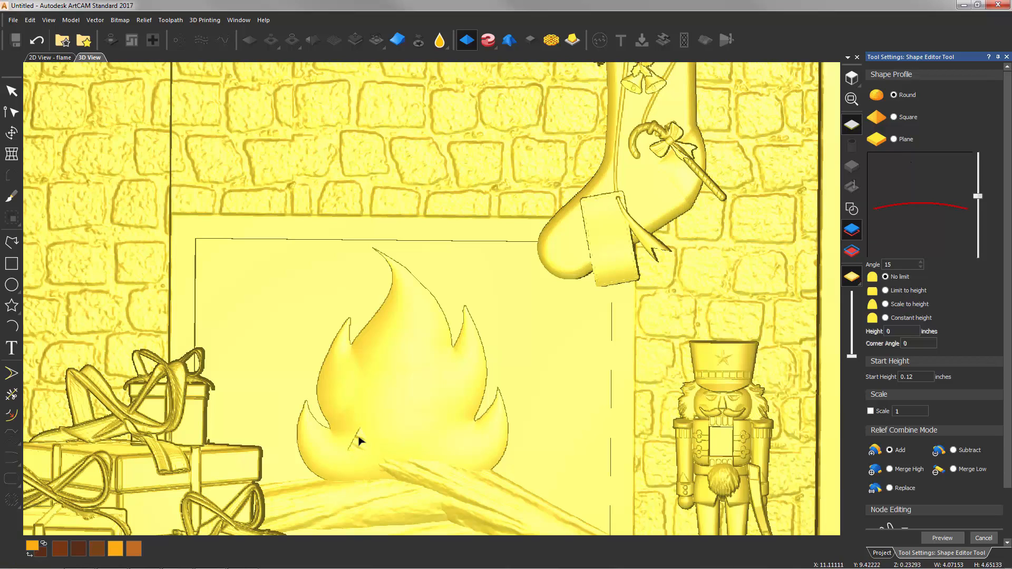
{"action": "left_click", "coordinate": [856, 213]}
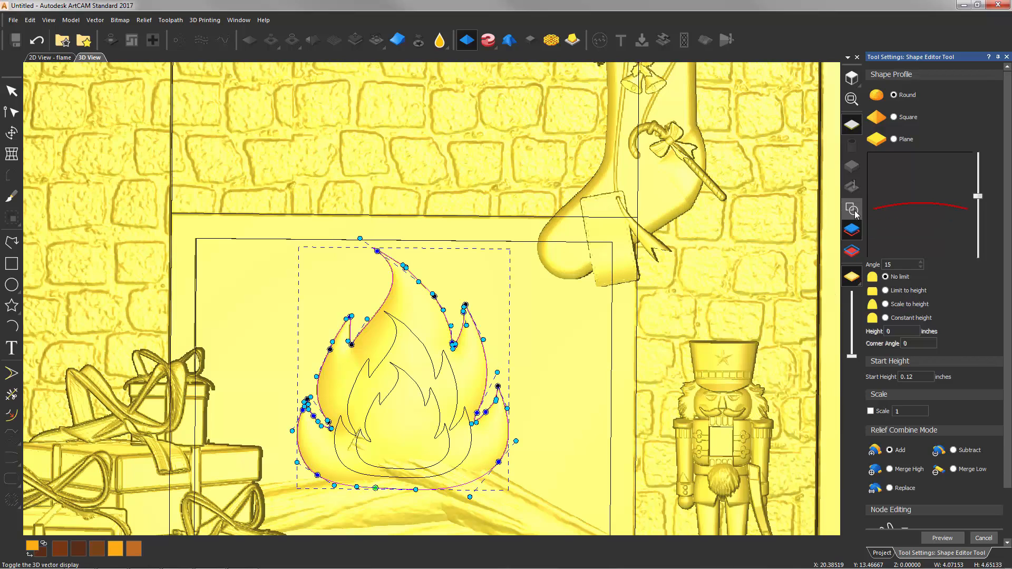
Set the outer flame's start height to 0.15 inches, choose Merge High as its combine mode and apply the shape
{"action": "left_click", "coordinate": [916, 376]}
{"action": "key", "text": "BackSpace"}
{"action": "type", "text": "5"}
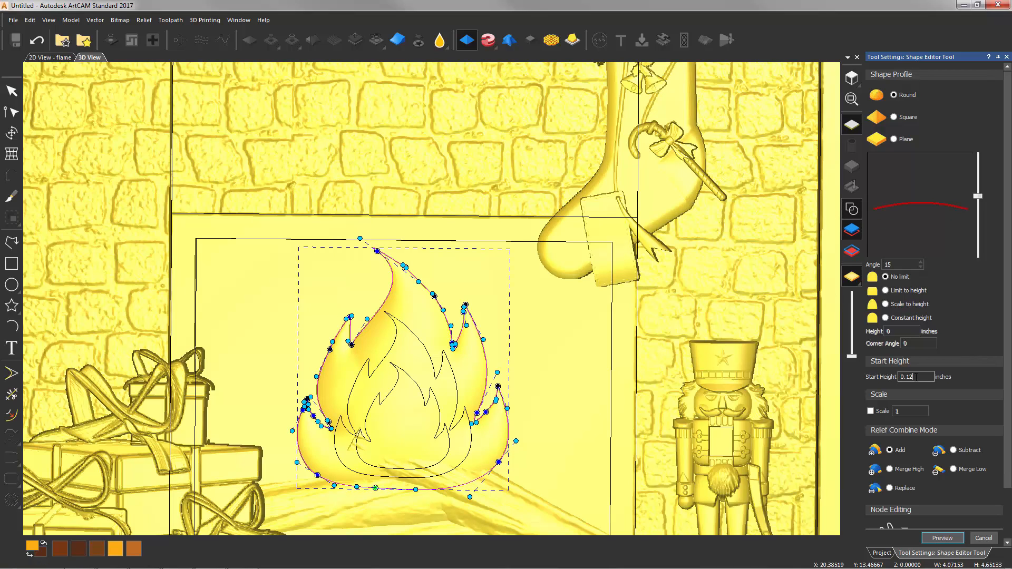
{"action": "key", "text": "Return"}
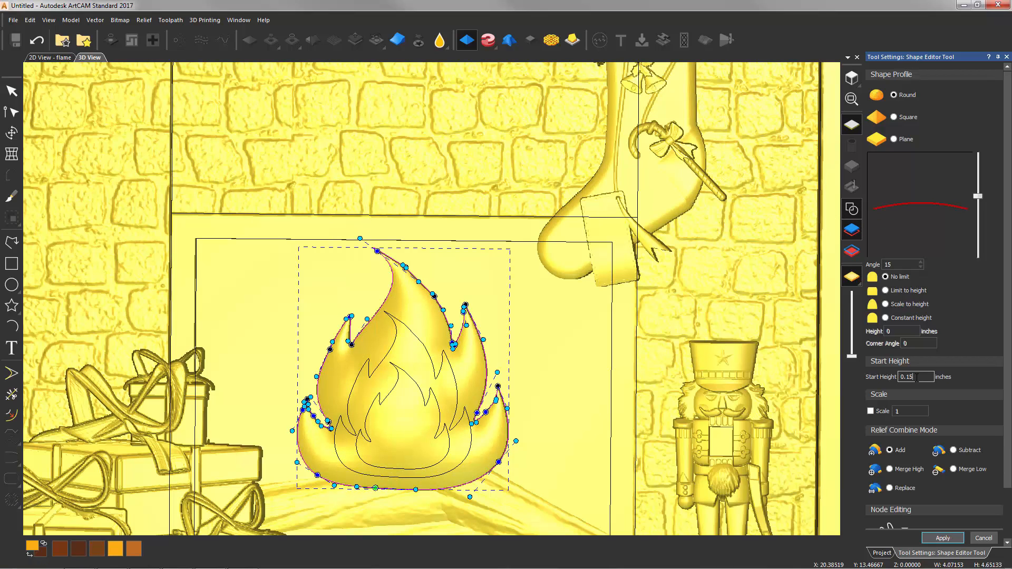
{"action": "left_click", "coordinate": [898, 470]}
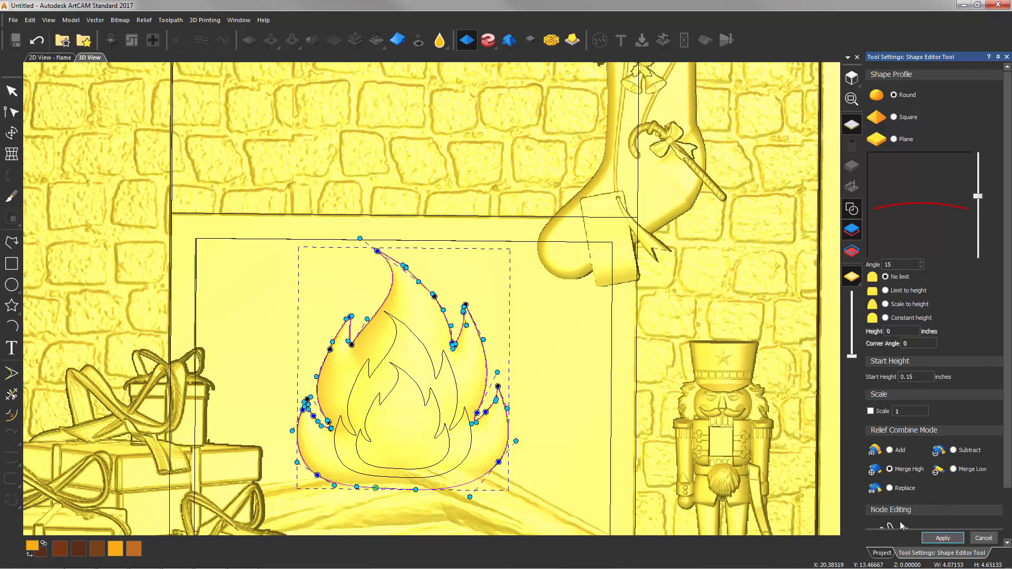
{"action": "left_click", "coordinate": [943, 538]}
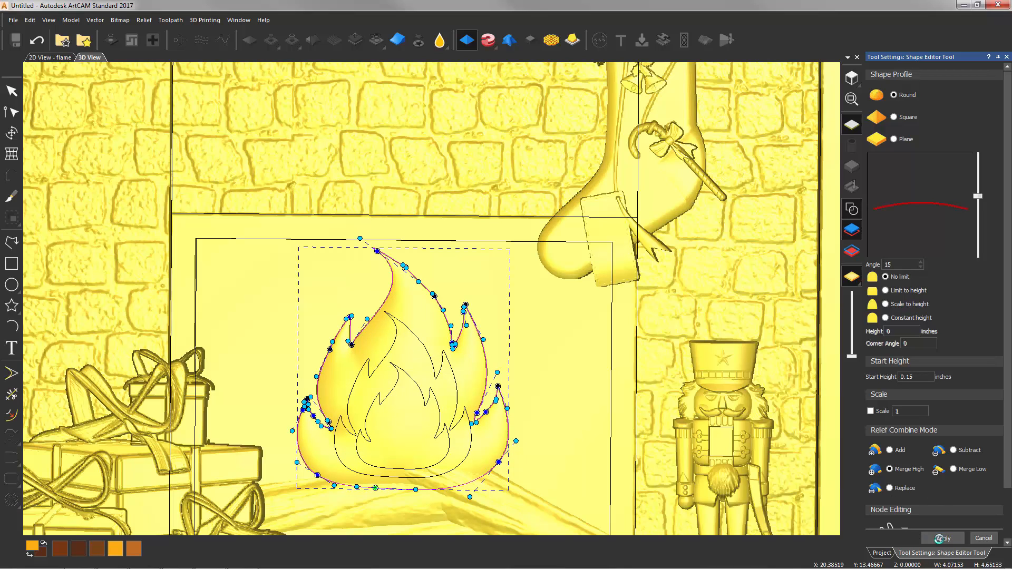
Shape the middle flame with a round profile at -17 degrees, using Add as the combine mode
{"action": "left_click", "coordinate": [450, 369]}
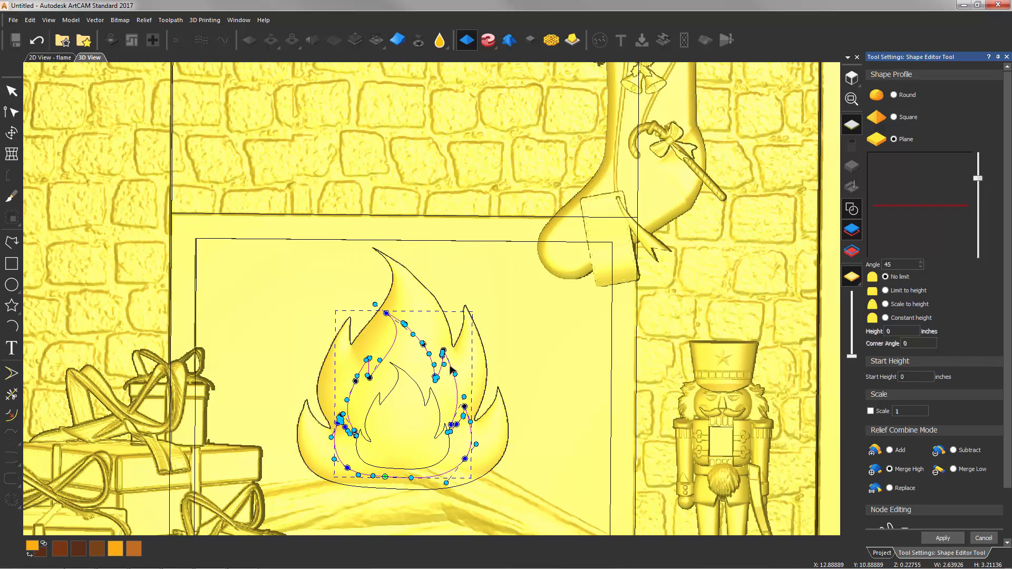
{"action": "left_click", "coordinate": [894, 117]}
{"action": "left_click", "coordinate": [894, 96]}
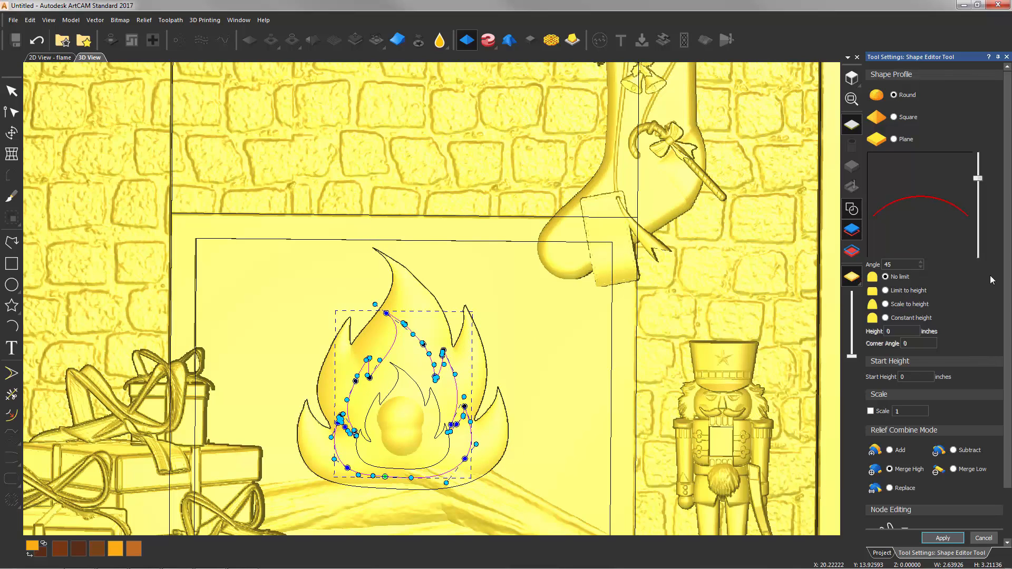
{"action": "left_click_drag", "start_coordinate": [978, 180], "coordinate": [978, 215]}
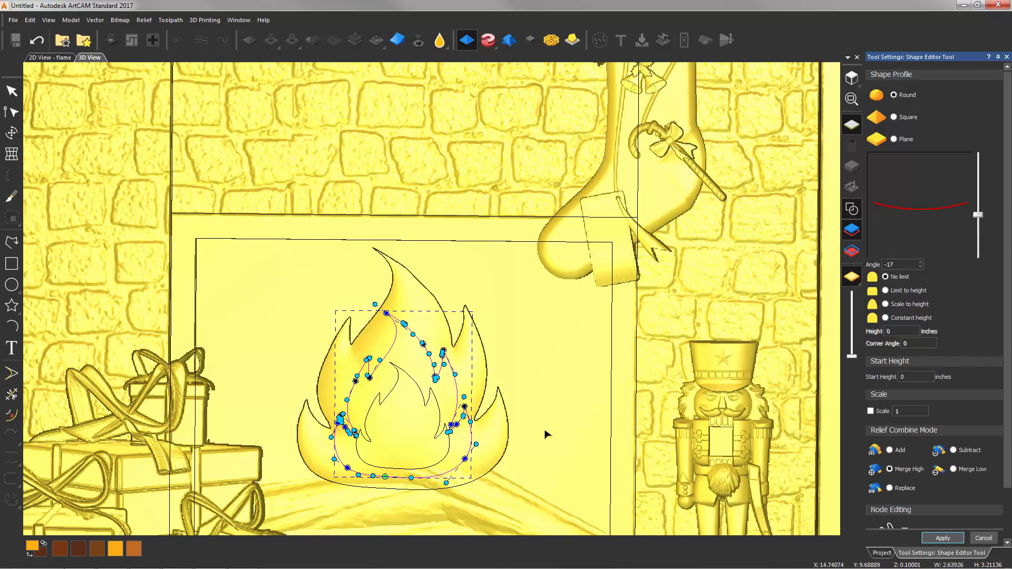
{"action": "left_click", "coordinate": [890, 450]}
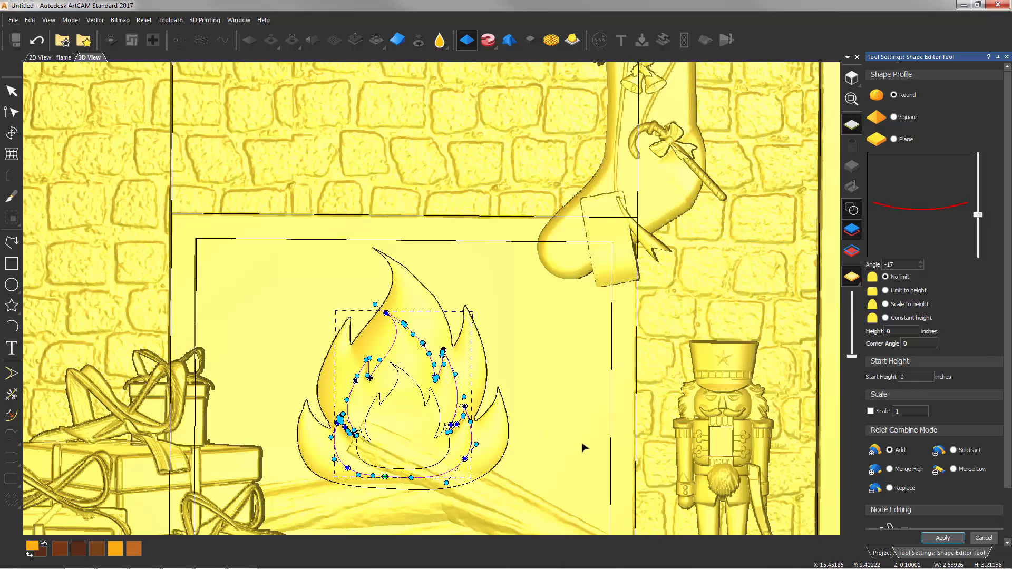
{"action": "left_click_drag", "start_coordinate": [584, 445], "coordinate": [505, 419]}
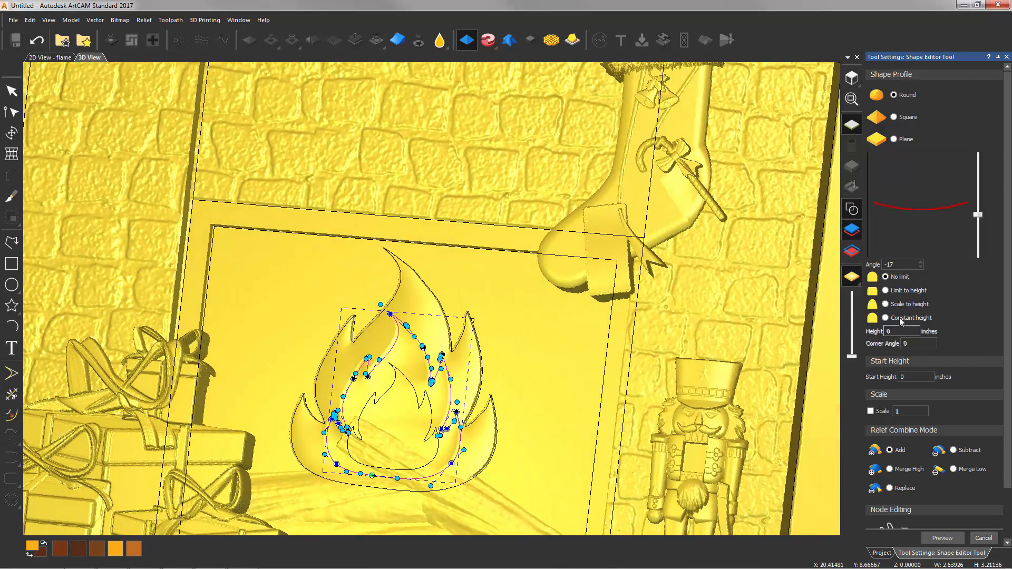
Add the innermost flame to the relief as a round profile at a 27-degree angle
{"action": "left_click", "coordinate": [429, 403]}
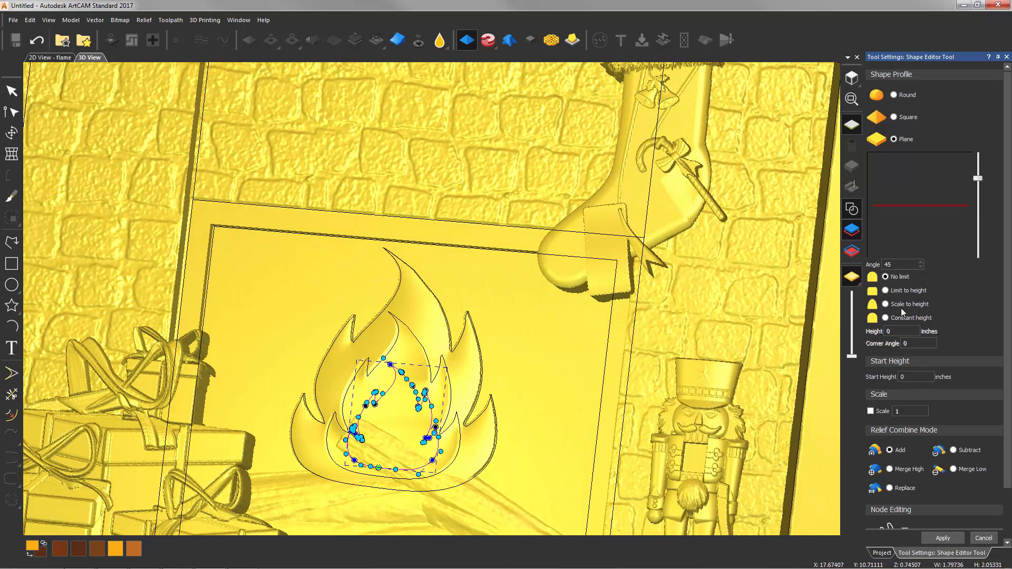
{"action": "left_click", "coordinate": [894, 95]}
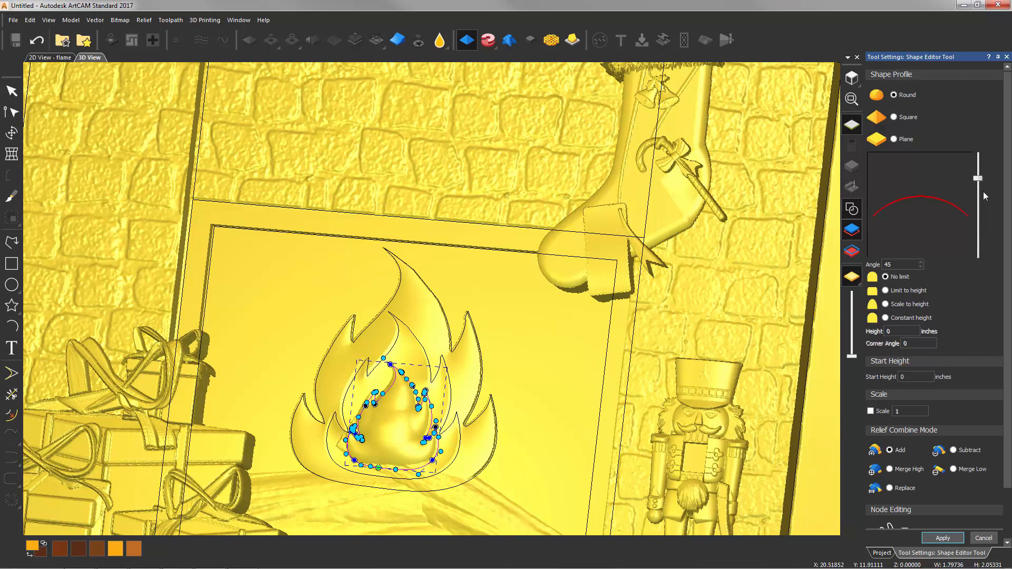
{"action": "left_click_drag", "start_coordinate": [978, 178], "coordinate": [982, 191]}
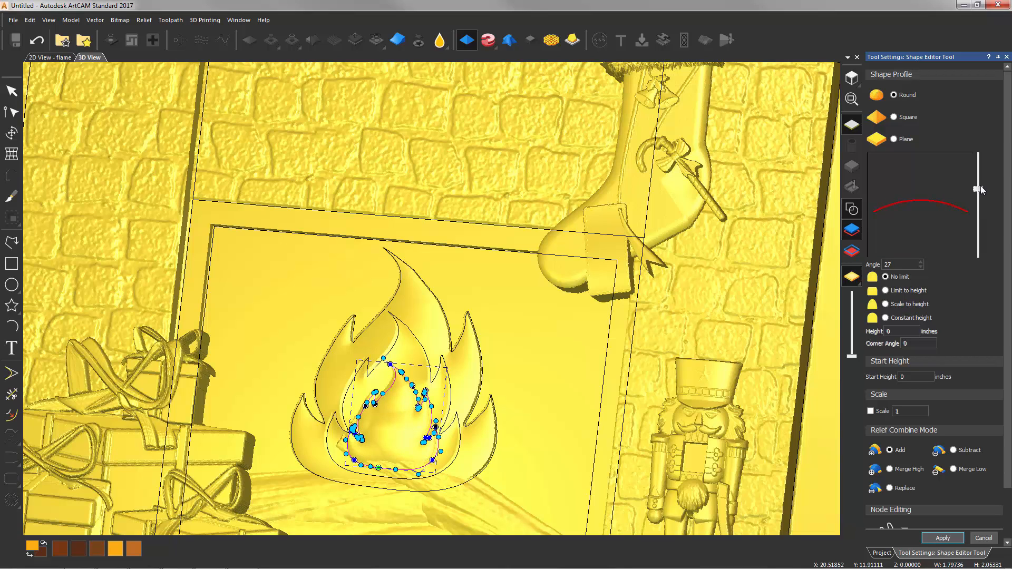
{"action": "left_click", "coordinate": [955, 539]}
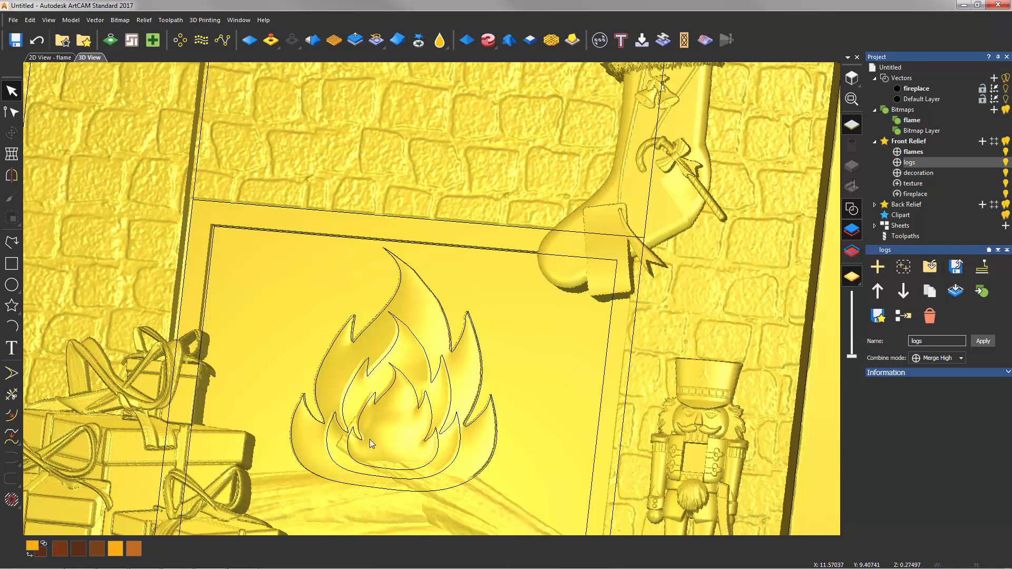
Hide the vectors in the 3D view and examine the layered flames over the logs
{"action": "left_click_drag", "start_coordinate": [563, 363], "coordinate": [549, 429]}
{"action": "left_click", "coordinate": [851, 208]}
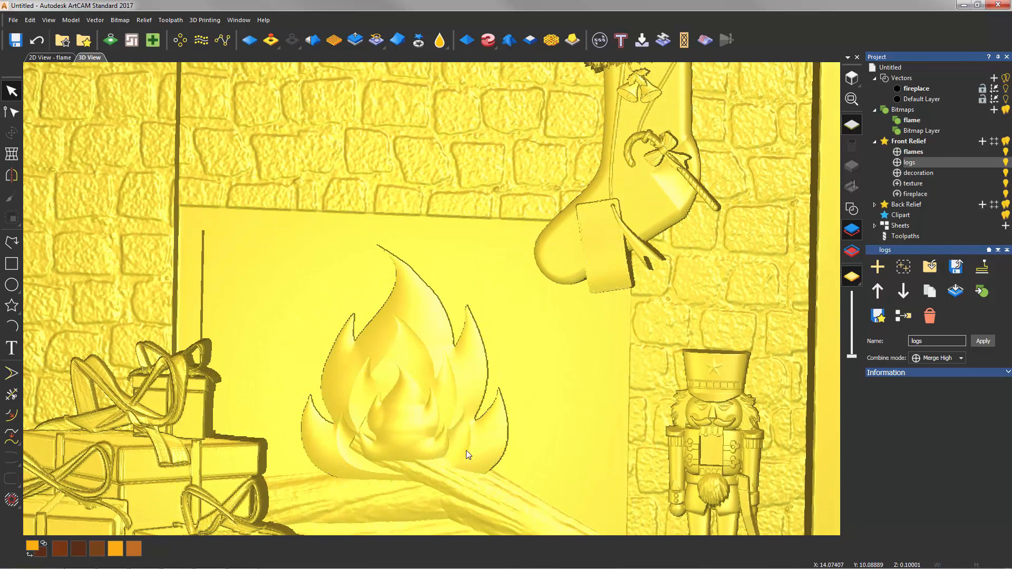
{"action": "mouse_move", "coordinate": [432, 447]}
{"action": "left_mouse_down"}
{"action": "mouse_move", "coordinate": [447, 462]}
{"action": "mouse_move", "coordinate": [449, 451]}
{"action": "left_mouse_up"}
{"action": "scroll", "coordinate": [449, 451], "scroll_direction": "down", "scroll_amount": 2}
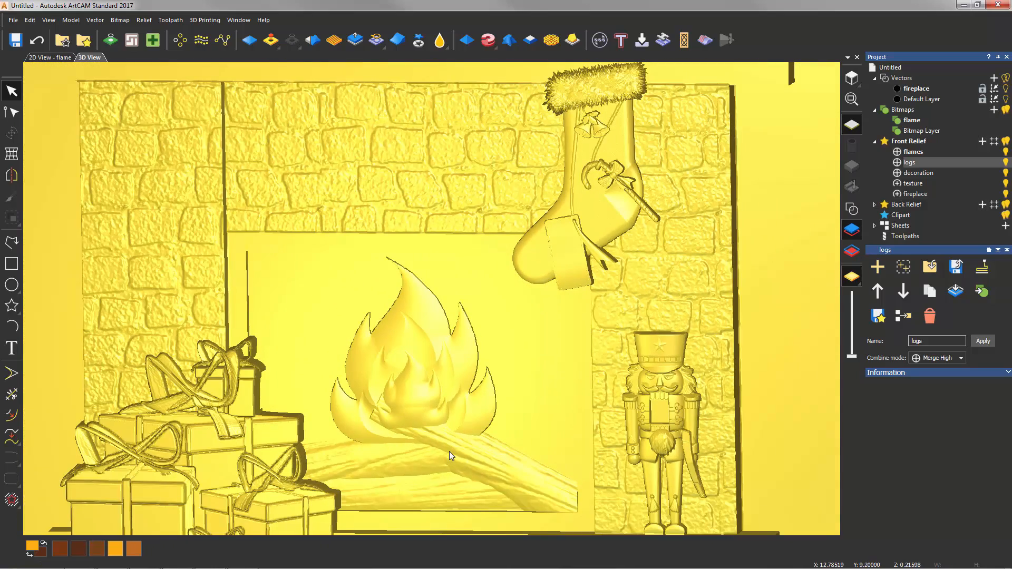
{"action": "scroll", "coordinate": [439, 439], "scroll_direction": "up", "scroll_amount": 3}
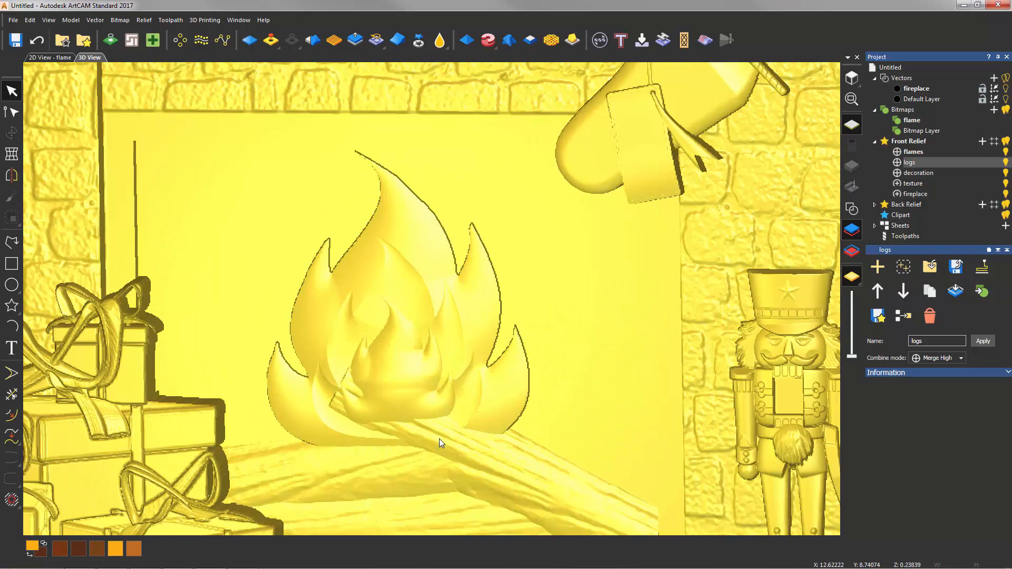
On the logs layer, erase the log ends overlapping the flames using a 34-pixel-radius sculpting Eraser in Erase to Base Plane mode
{"action": "left_click", "coordinate": [909, 174]}
{"action": "left_click", "coordinate": [909, 163]}
{"action": "left_click", "coordinate": [440, 41]}
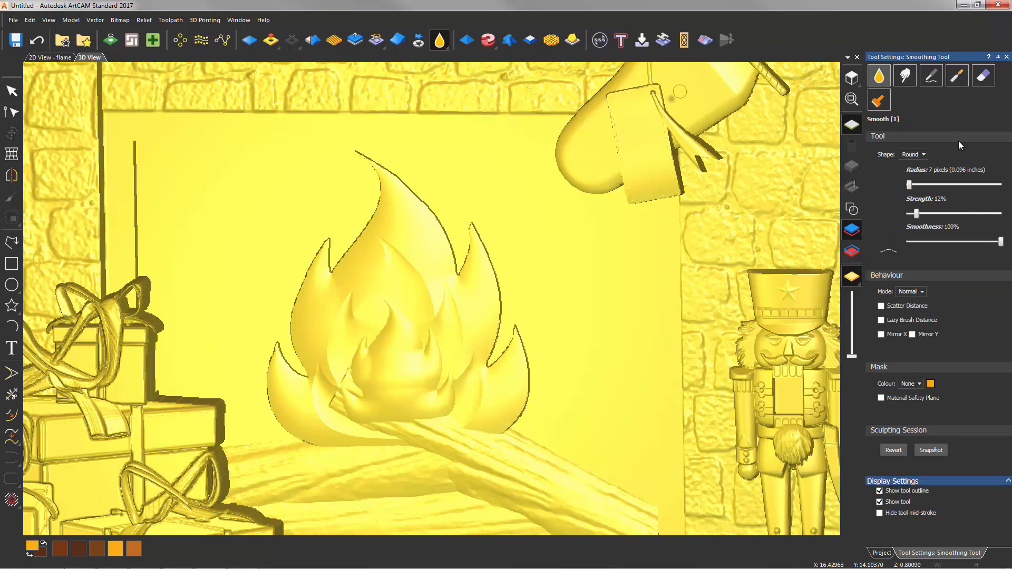
{"action": "left_click", "coordinate": [984, 77]}
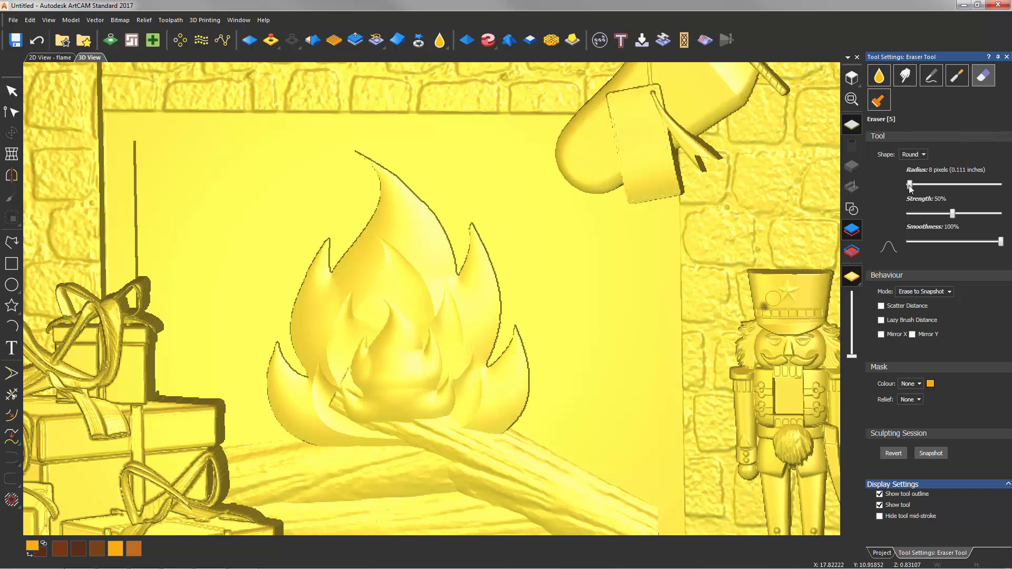
{"action": "left_click_drag", "start_coordinate": [909, 185], "coordinate": [923, 186]}
{"action": "left_click", "coordinate": [948, 293]}
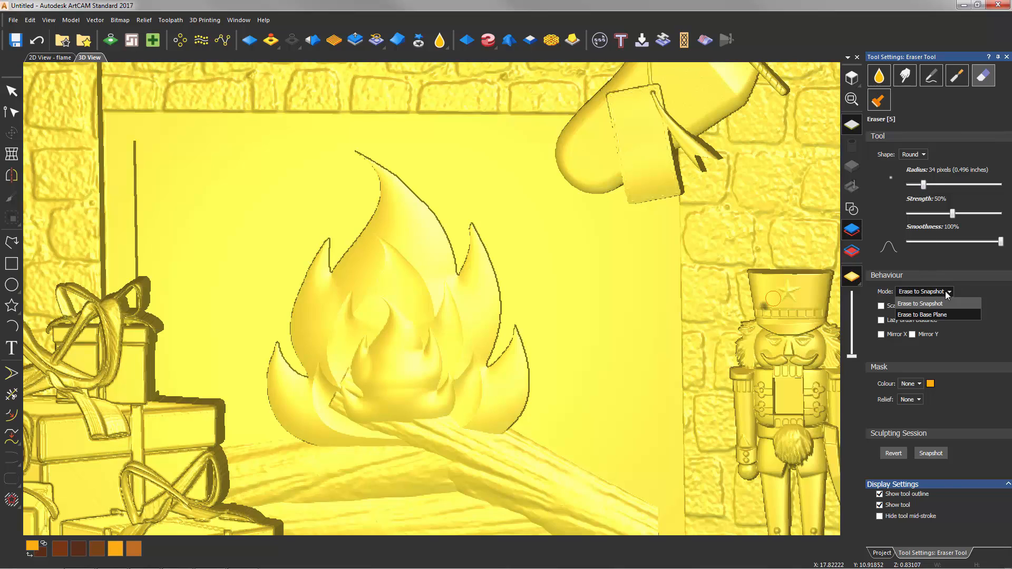
{"action": "left_click", "coordinate": [934, 314]}
{"action": "mouse_move", "coordinate": [377, 332]}
{"action": "left_mouse_down"}
{"action": "mouse_move", "coordinate": [362, 375]}
{"action": "mouse_move", "coordinate": [338, 397]}
{"action": "mouse_move", "coordinate": [368, 386]}
{"action": "mouse_move", "coordinate": [350, 400]}
{"action": "mouse_move", "coordinate": [459, 398]}
{"action": "mouse_move", "coordinate": [395, 409]}
{"action": "mouse_move", "coordinate": [448, 407]}
{"action": "mouse_move", "coordinate": [416, 413]}
{"action": "mouse_move", "coordinate": [276, 422]}
{"action": "mouse_move", "coordinate": [448, 425]}
{"action": "mouse_move", "coordinate": [432, 427]}
{"action": "mouse_move", "coordinate": [418, 424]}
{"action": "mouse_move", "coordinate": [659, 409]}
{"action": "mouse_move", "coordinate": [533, 406]}
{"action": "mouse_move", "coordinate": [375, 422]}
{"action": "left_mouse_up"}
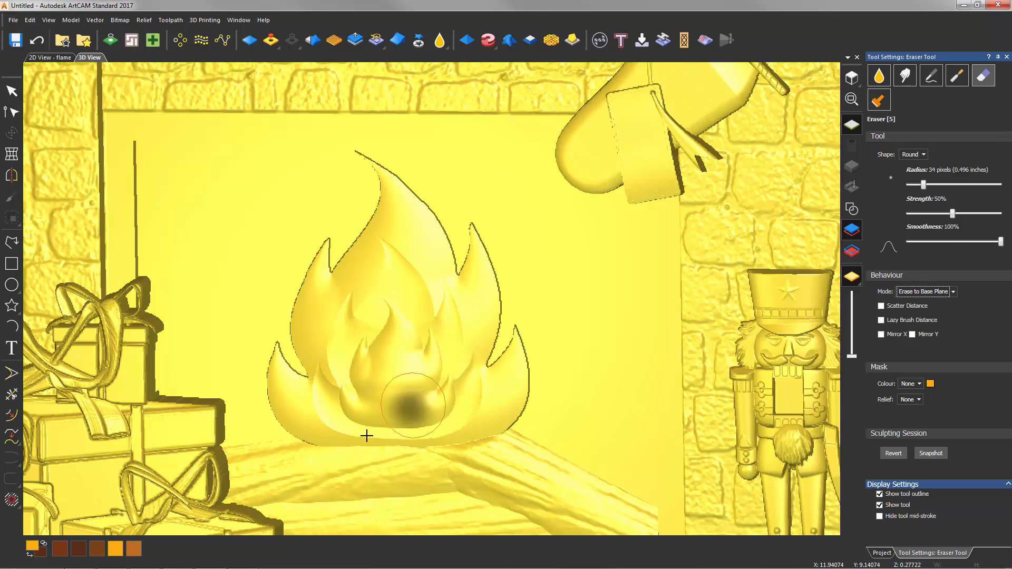
{"action": "left_click", "coordinate": [1006, 56]}
Hide the zero plane in the 3D view and examine the whole fireplace relief from different angles
{"action": "scroll", "coordinate": [543, 350], "scroll_direction": "down", "scroll_amount": 3}
{"action": "left_click", "coordinate": [849, 79]}
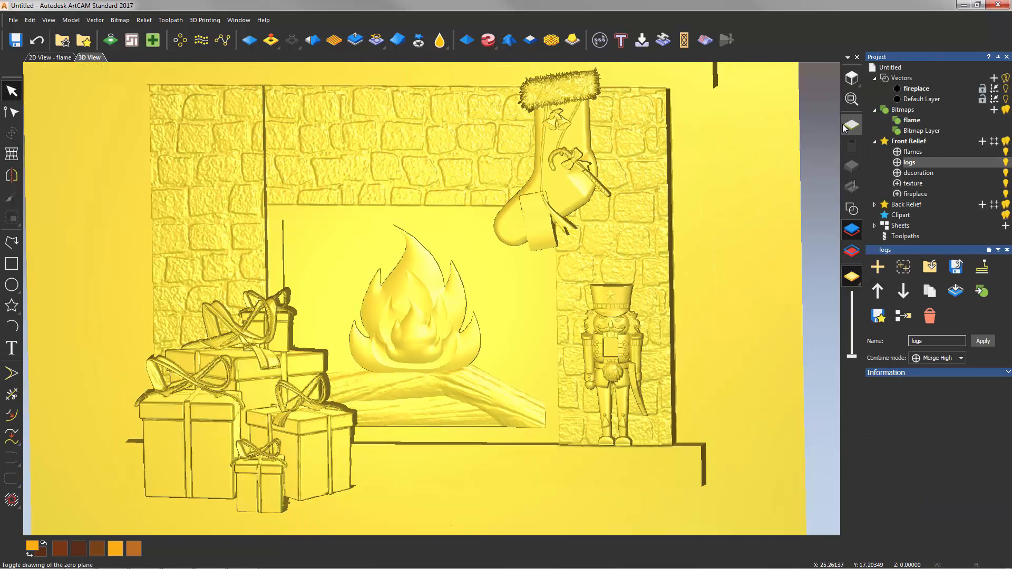
{"action": "left_click_drag", "start_coordinate": [624, 191], "coordinate": [544, 233]}
{"action": "scroll", "coordinate": [409, 270], "scroll_direction": "up", "scroll_amount": 5}
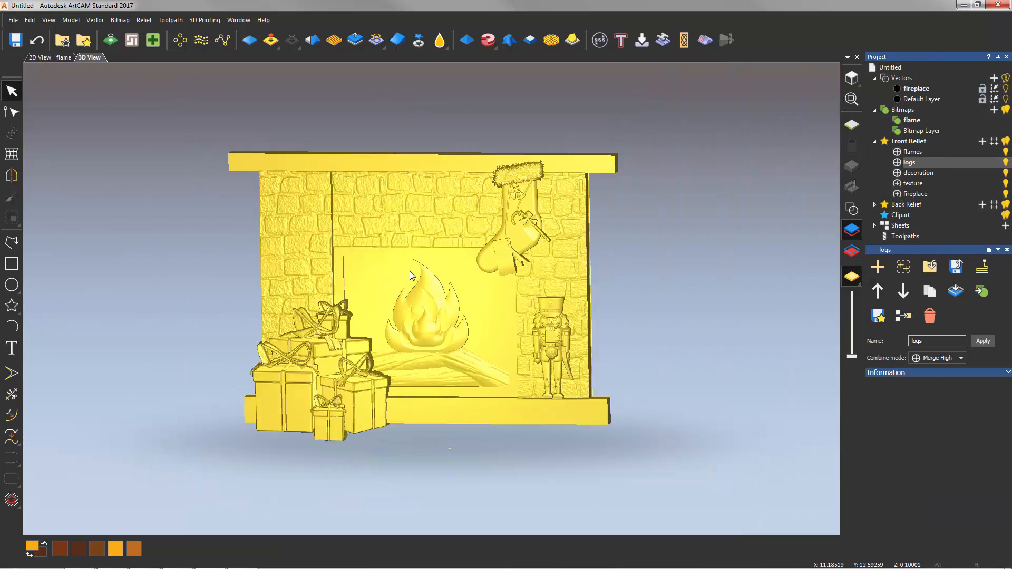
{"action": "left_click_drag", "start_coordinate": [275, 290], "coordinate": [533, 269]}
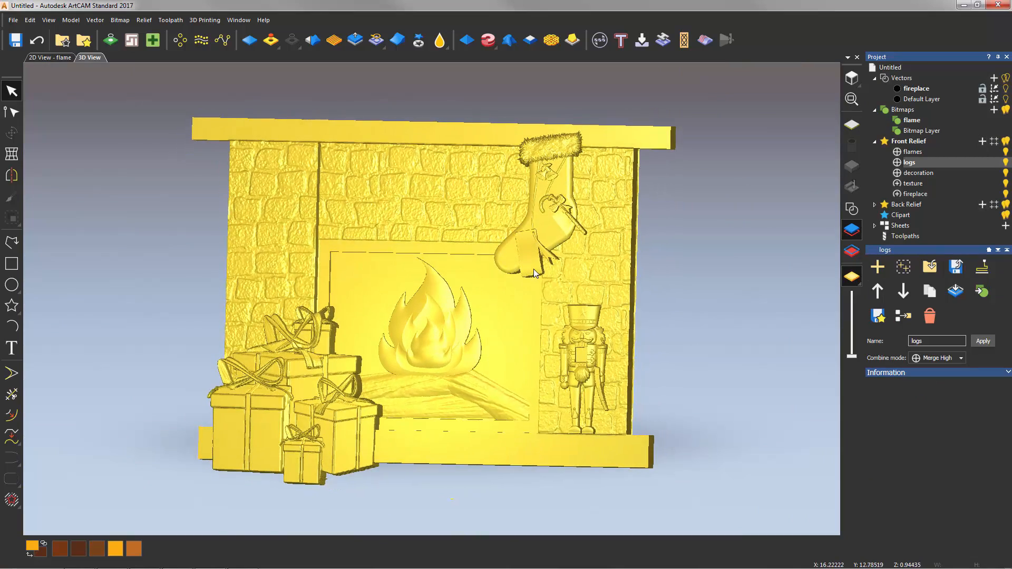
{"action": "scroll", "coordinate": [534, 267], "scroll_direction": "up", "scroll_amount": 2}
{"action": "scroll", "coordinate": [580, 306], "scroll_direction": "up", "scroll_amount": 1}
{"action": "scroll", "coordinate": [587, 299], "scroll_direction": "down", "scroll_amount": 2}
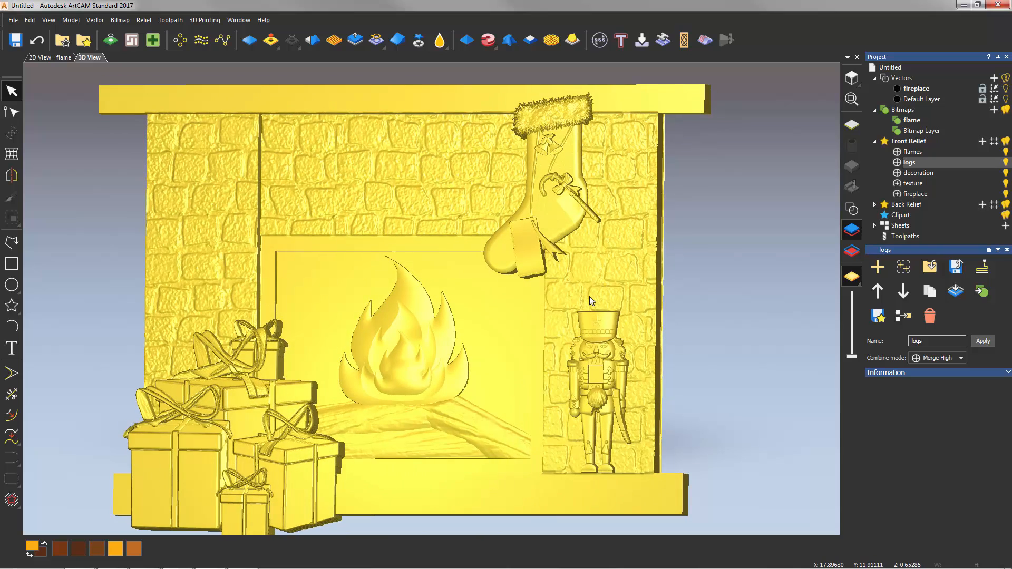